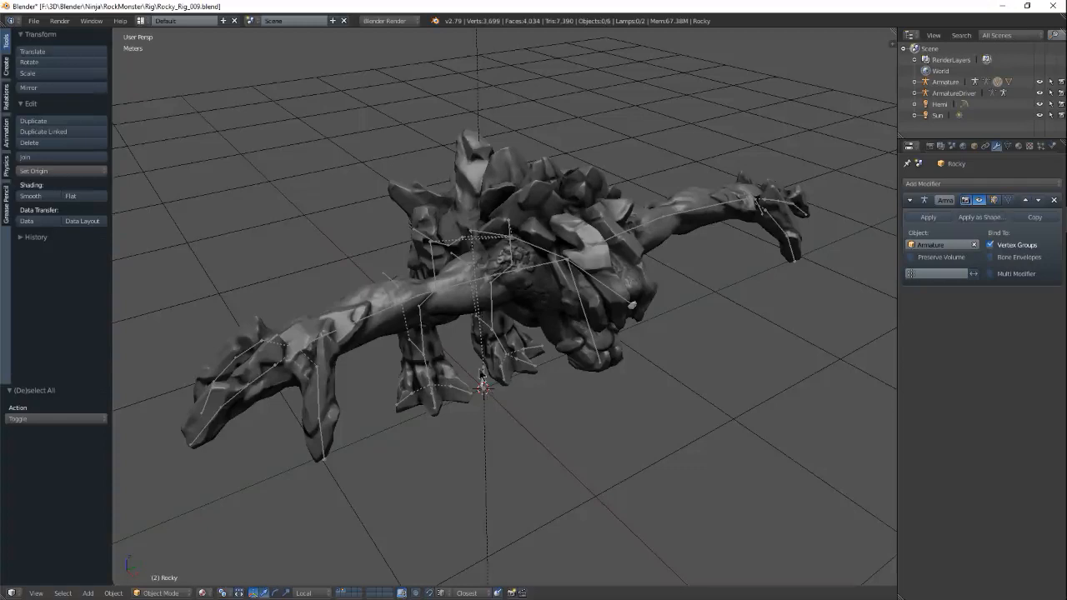
Look over the rigged rock monster from several angles and select the ArmatureDriver armature.
middle_drag(515, 312, 535, 302)
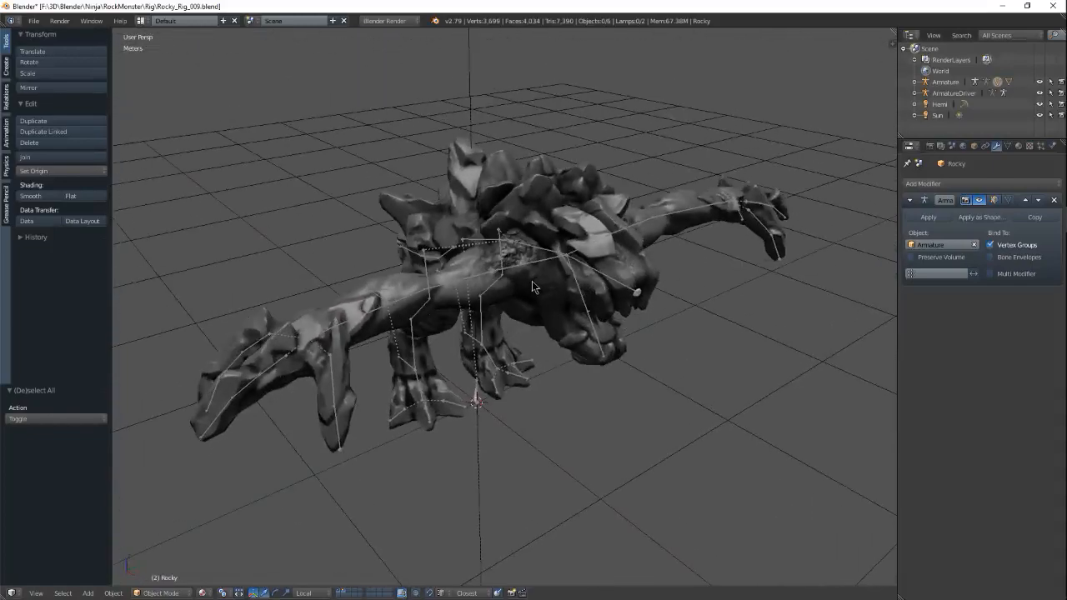
middle_drag(510, 269, 500, 297)
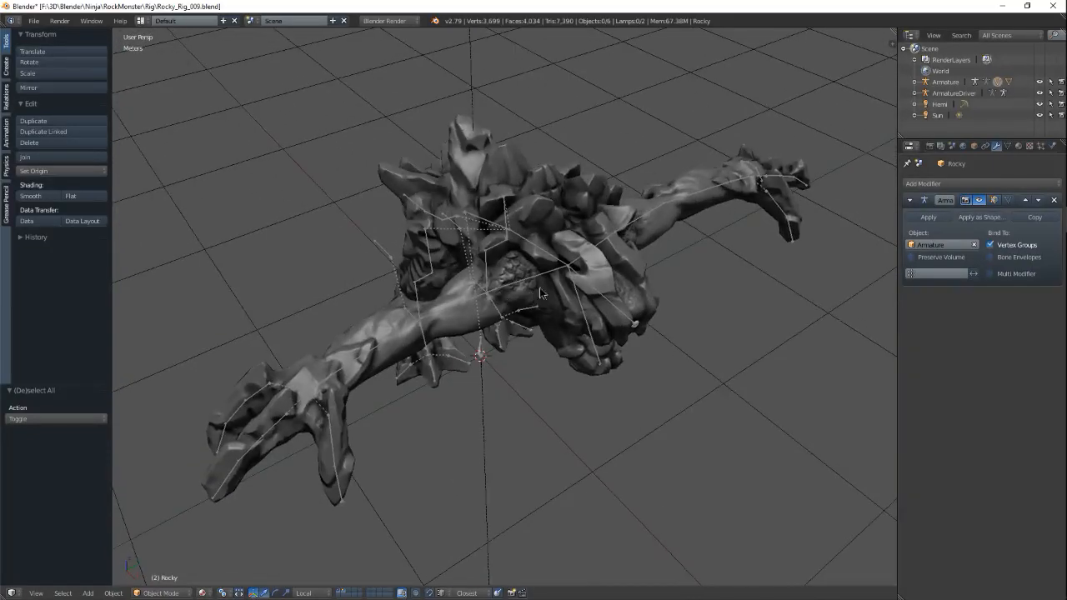
scroll(550, 283, up, 1)
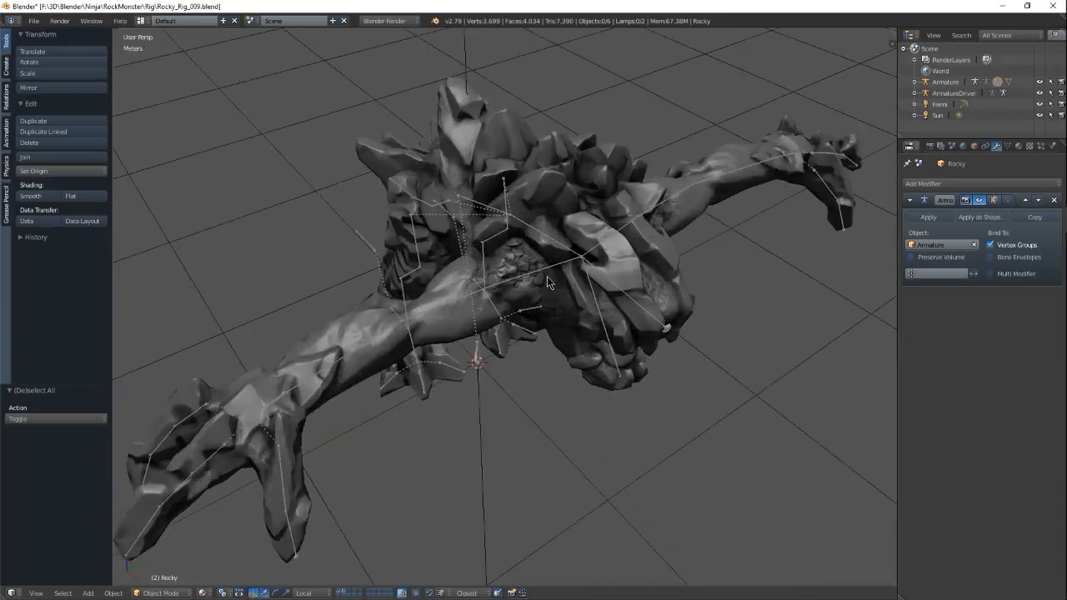
middle_drag(546, 281, 547, 247)
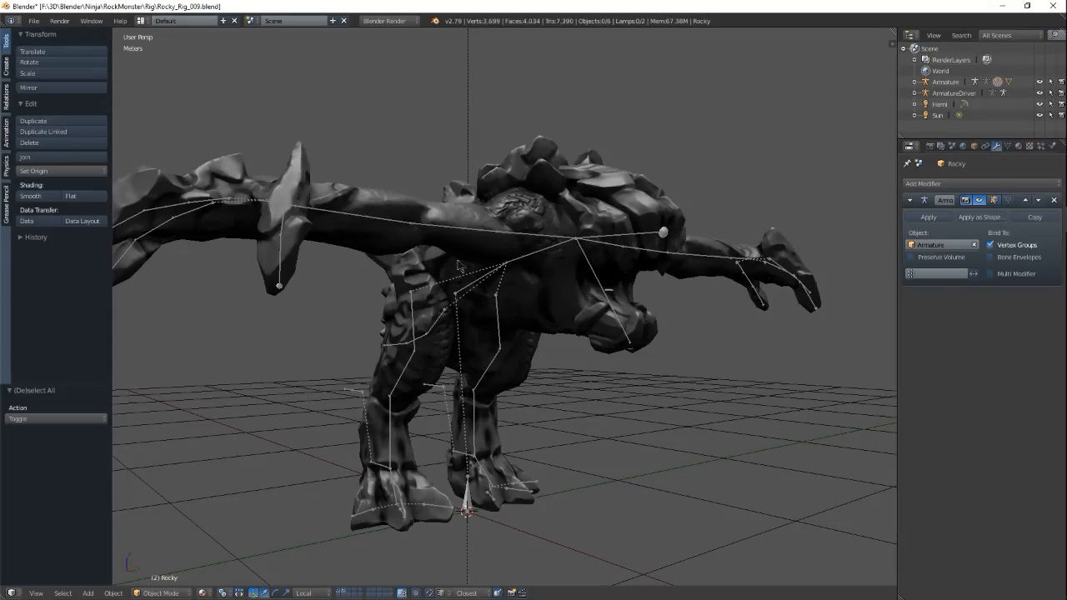
middle_drag(434, 300, 388, 328)
right_click(285, 376)
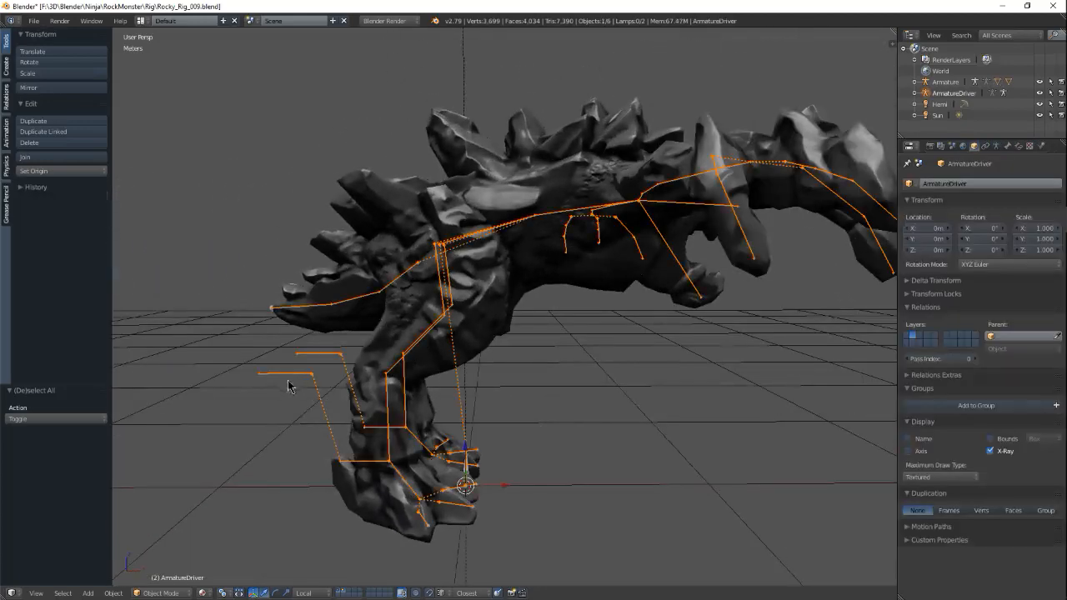
Put ArmatureDriver into Pose Mode and try moving the lower leg bone b_lowerLeg_R.001 upward.
middle_drag(398, 437, 403, 429)
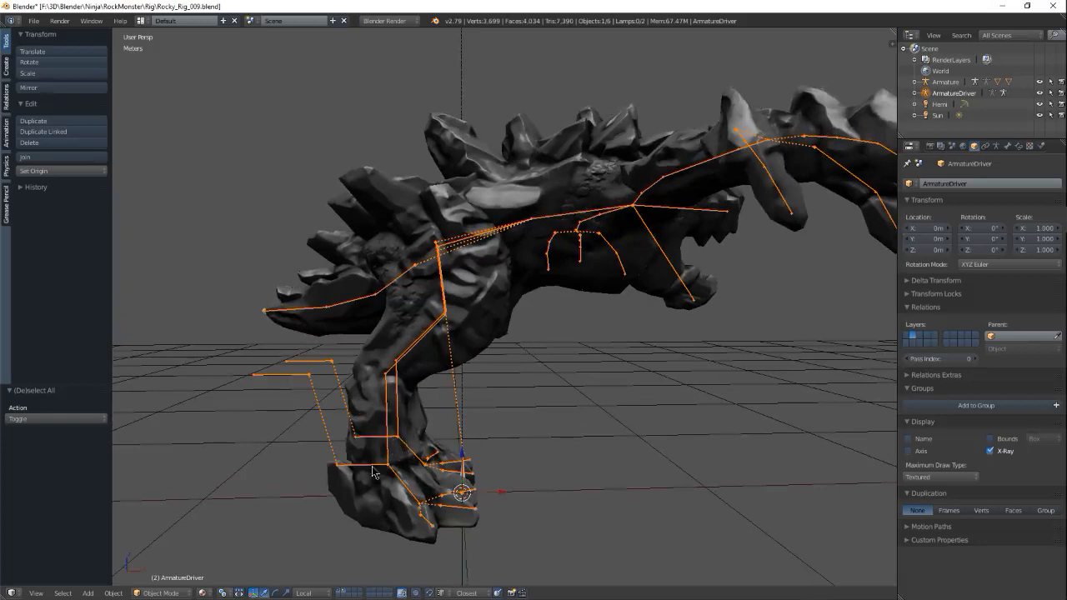
key(ctrl+Tab)
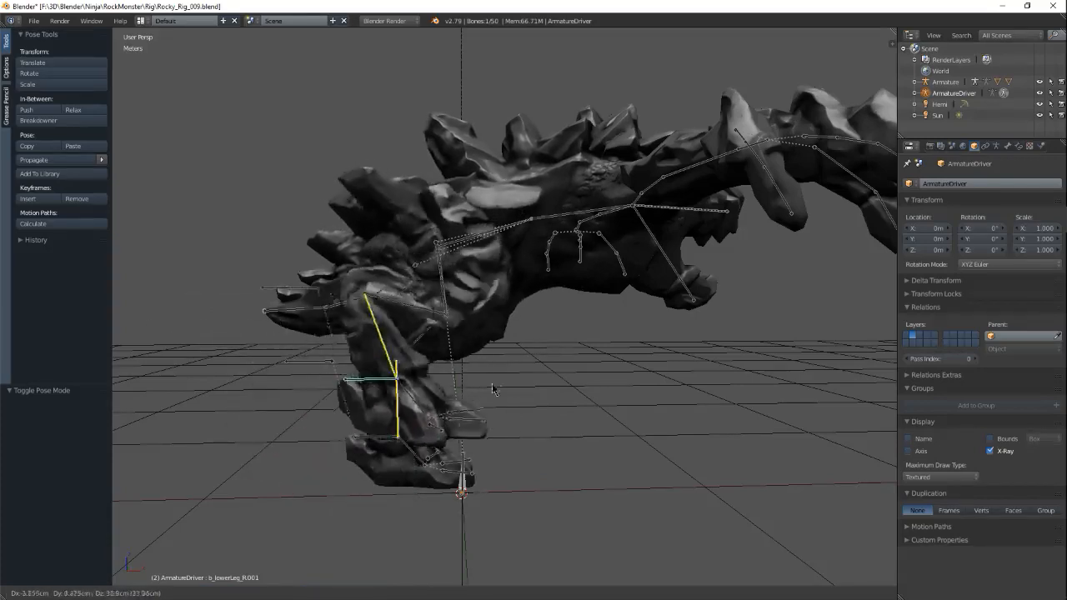
click(457, 437)
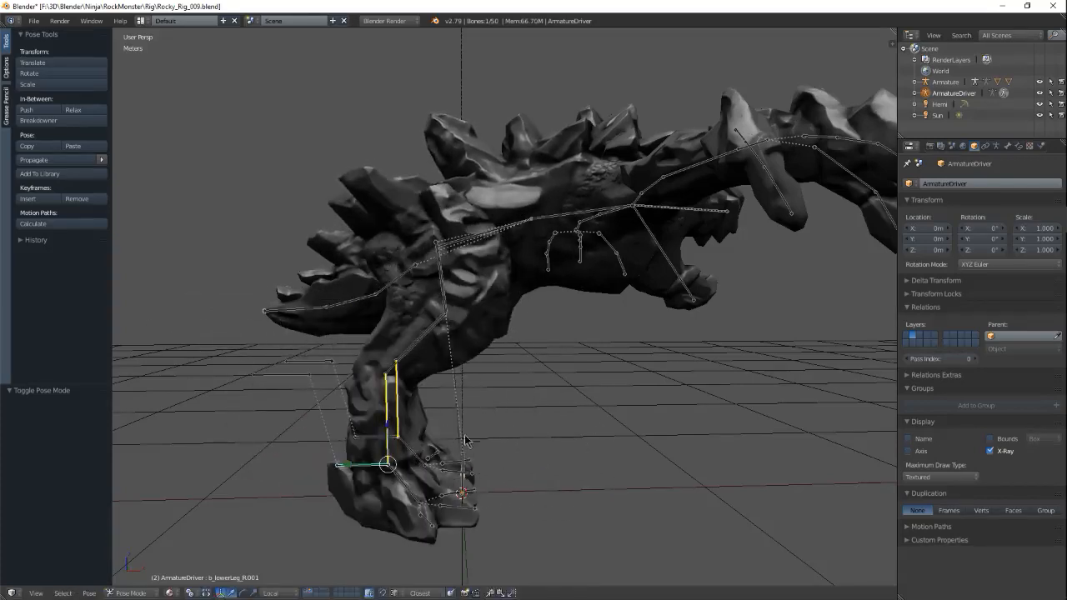
Try rotating the right upper arm bone b_upperArm_R to test how the detailed mesh deforms at the shoulder.
middle_drag(561, 406, 523, 326)
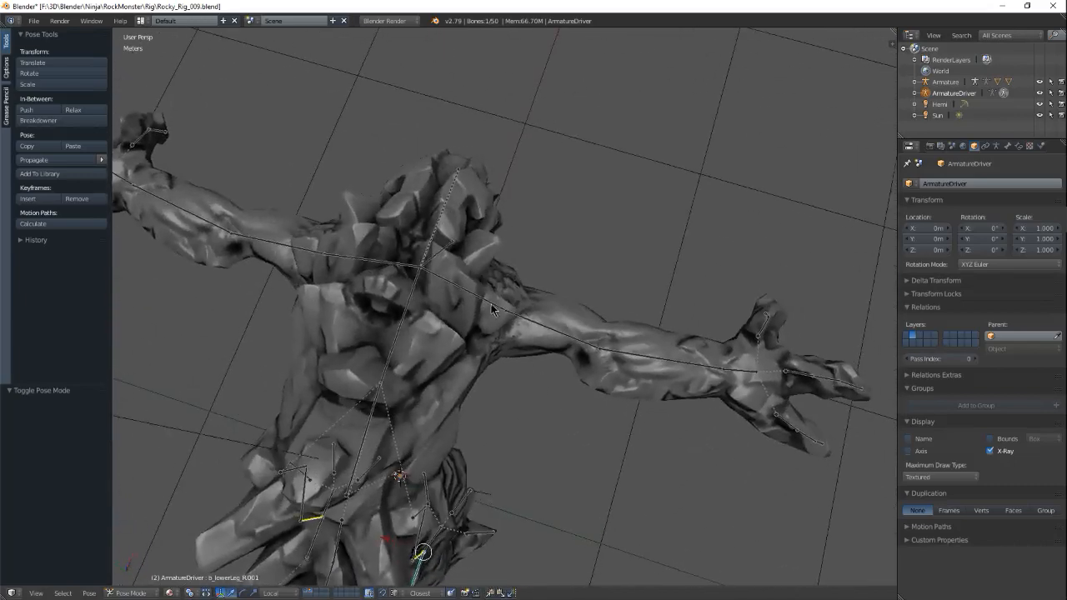
shift+right_click(549, 327)
middle_drag(561, 376, 468, 400)
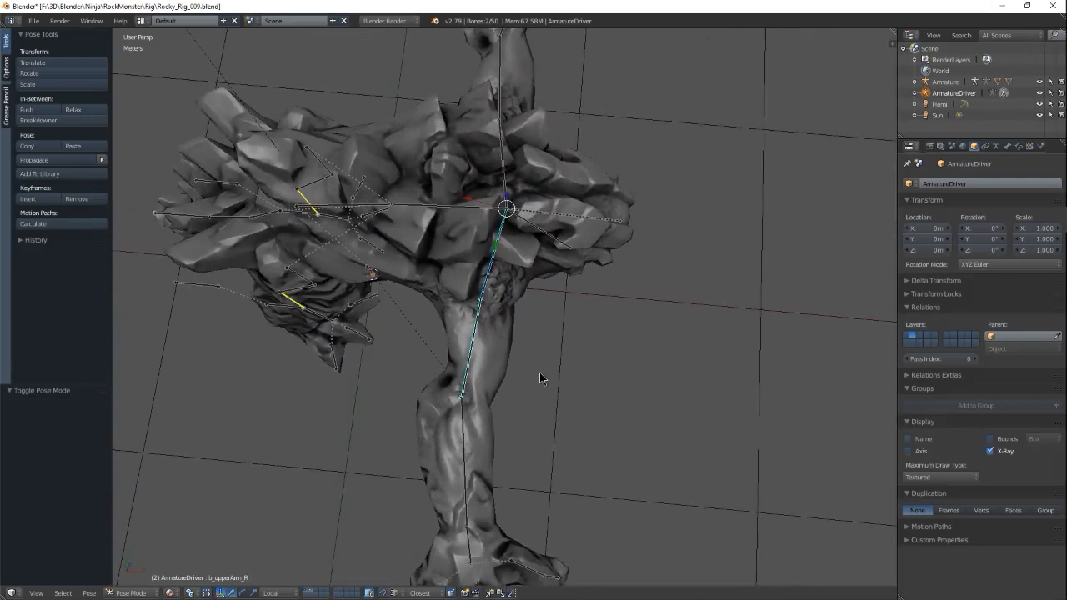
key(r)
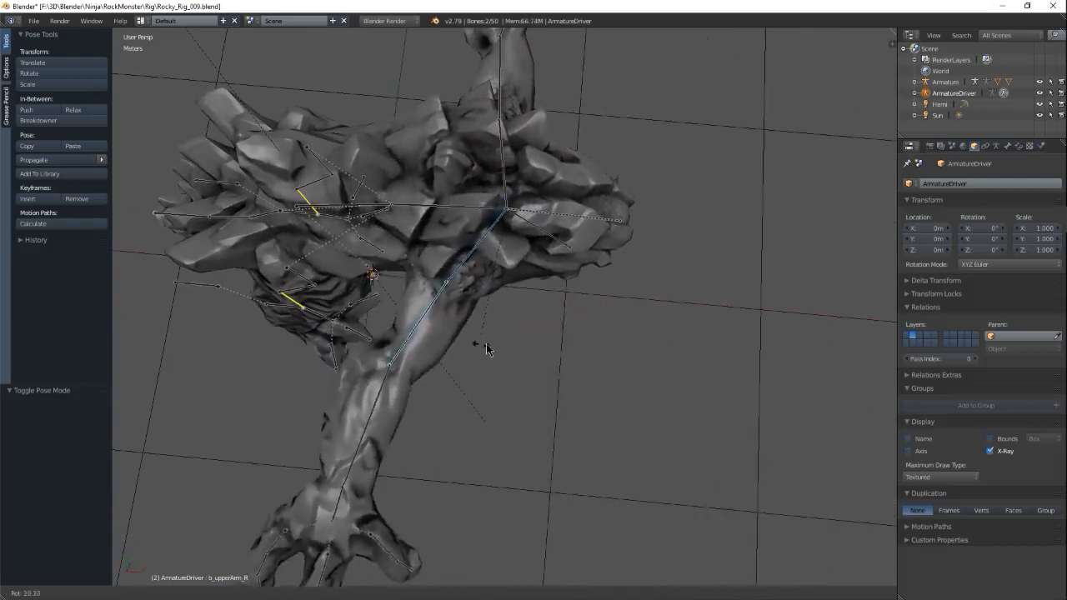
right_click(539, 336)
mouse_move(538, 339)
middle_down()
mouse_move(500, 275)
mouse_move(475, 296)
mouse_move(464, 286)
mouse_move(512, 336)
mouse_move(529, 336)
mouse_move(475, 308)
mouse_move(521, 333)
middle_up()
key(r)
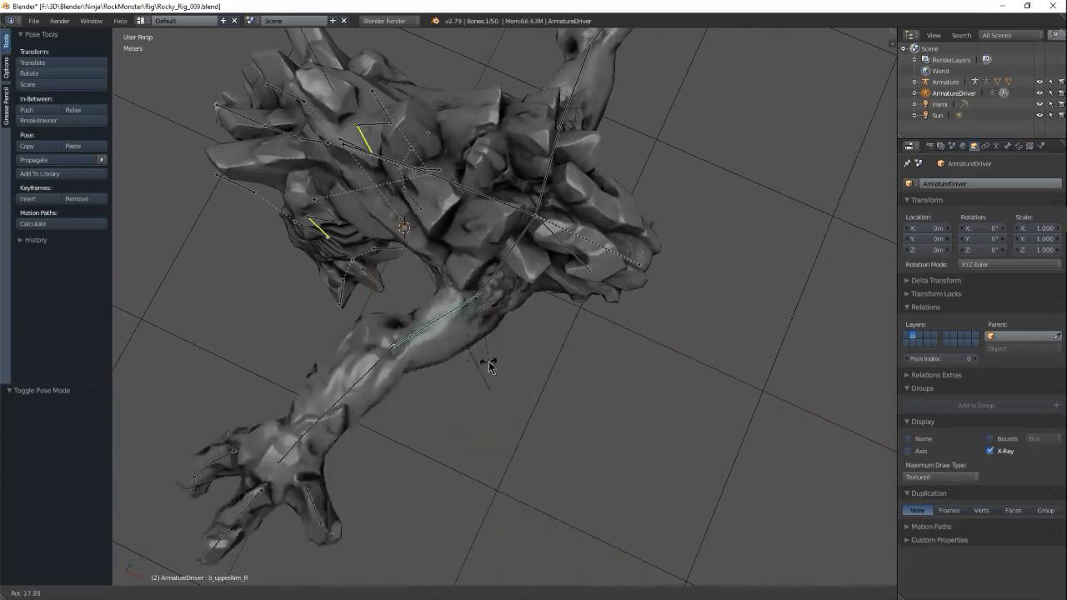
click(494, 364)
Try rotating the right lower arm bone b_lowerArm_R to test the elbow deformation.
middle_drag(494, 364, 452, 358)
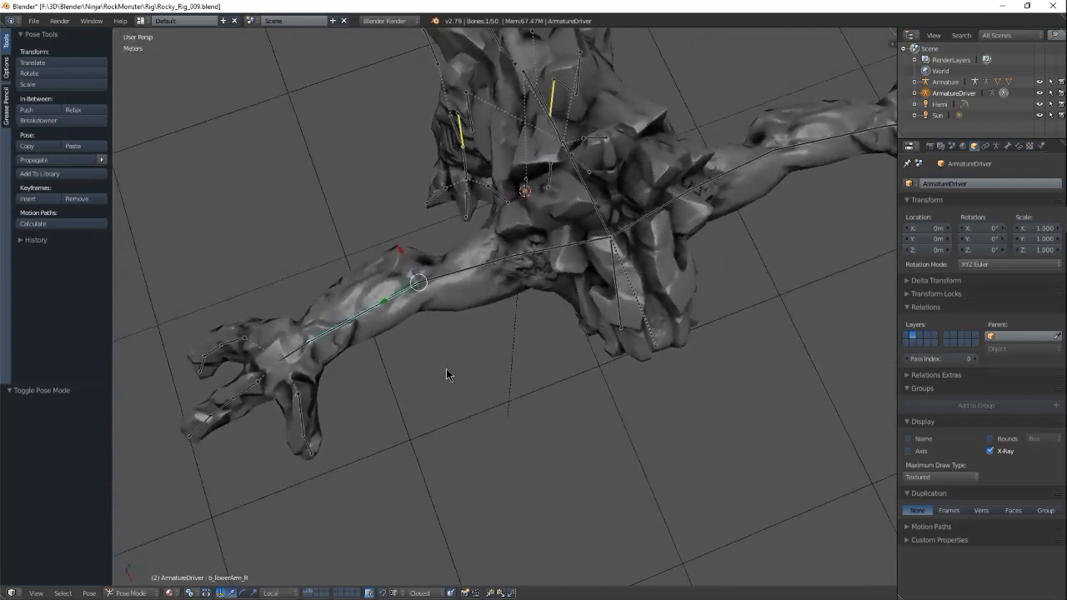
key(r)
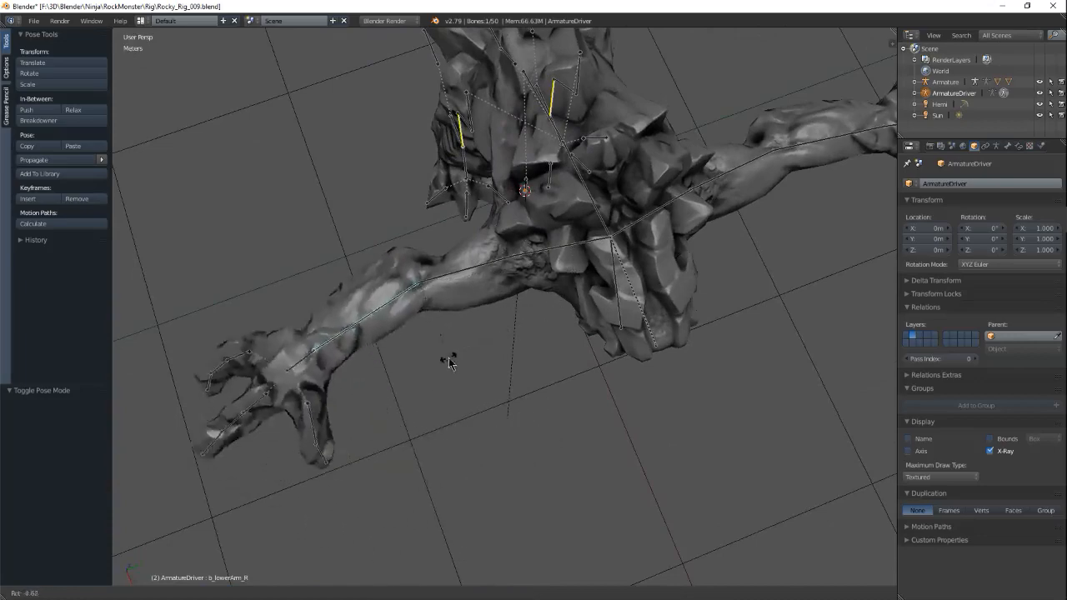
right_click(525, 310)
Select the Rocky mesh and enable Wire and Draw All Edges in its display settings to show its topology.
right_click(489, 298)
middle_drag(534, 338, 541, 307)
scroll(560, 315, up, 2)
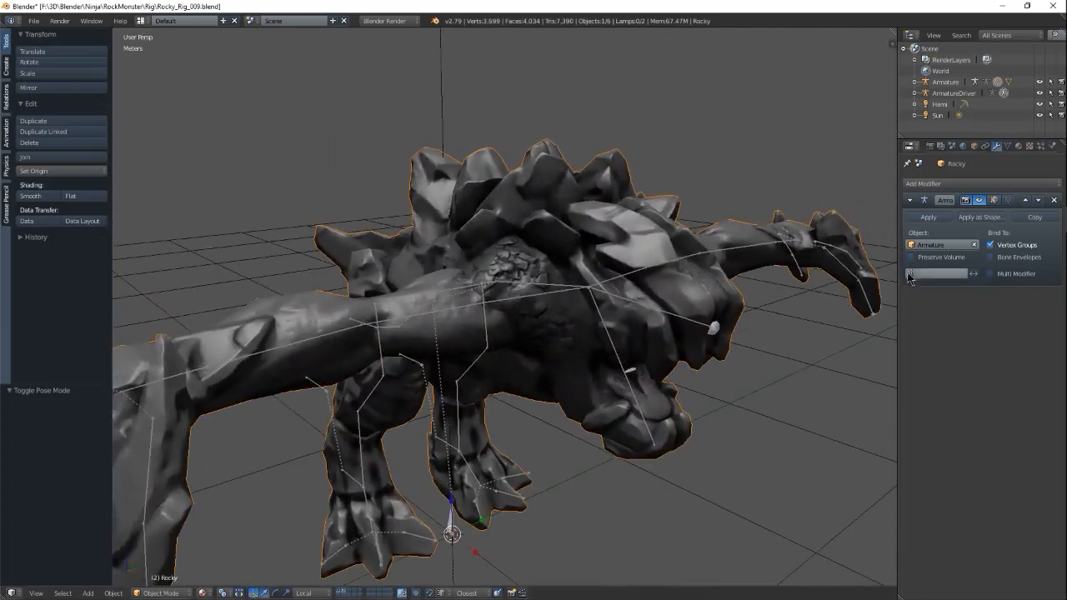
click(973, 145)
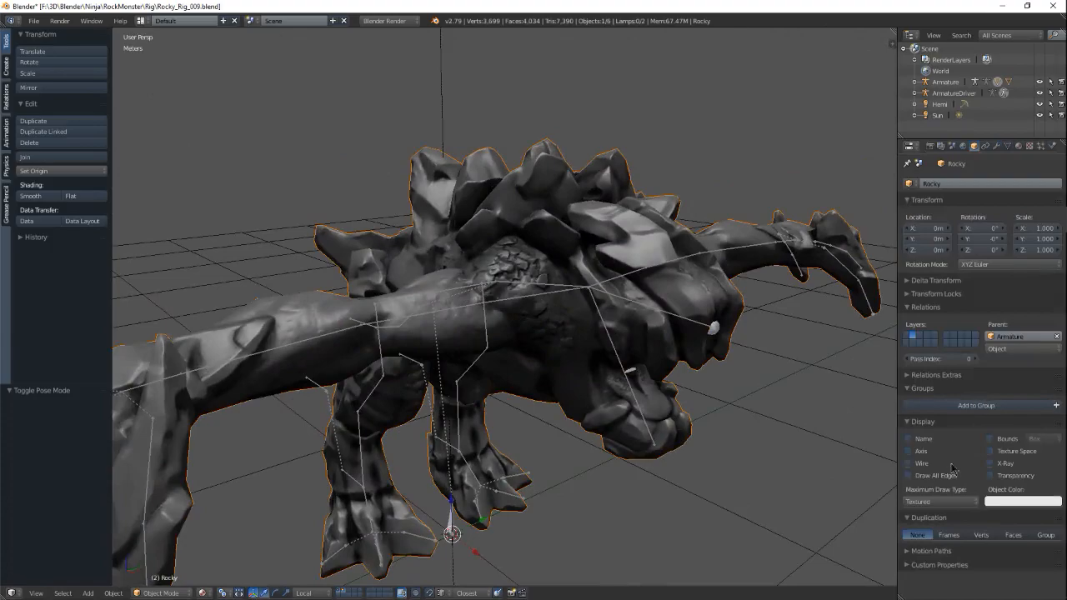
click(908, 464)
middle_drag(531, 371, 510, 325)
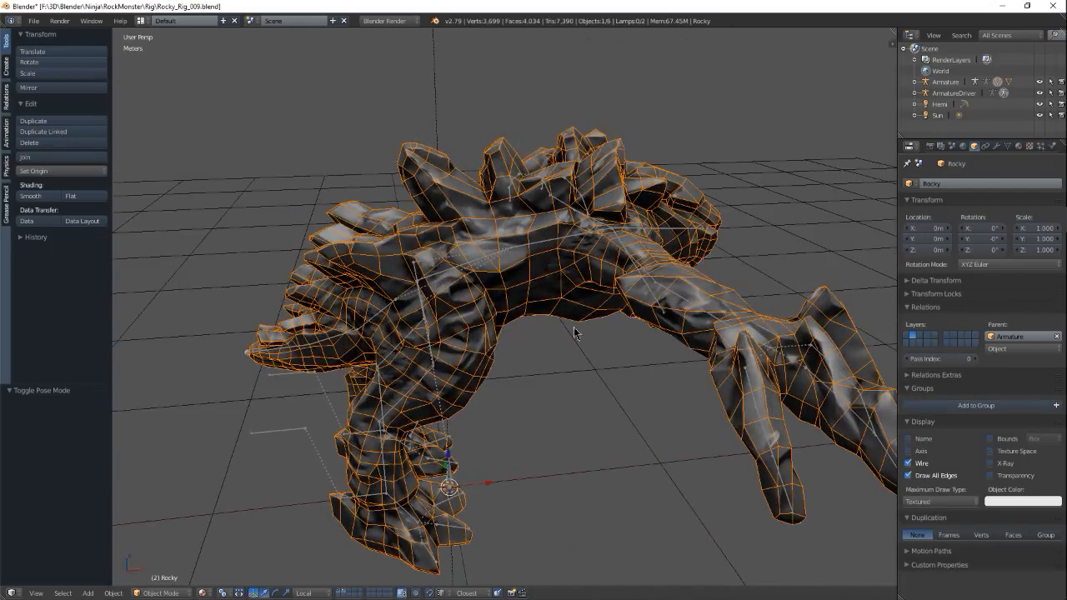
Reveal the hidden Rocky_Rig_Target mesh and isolate it by hiding all unselected objects.
middle_drag(540, 333, 564, 324)
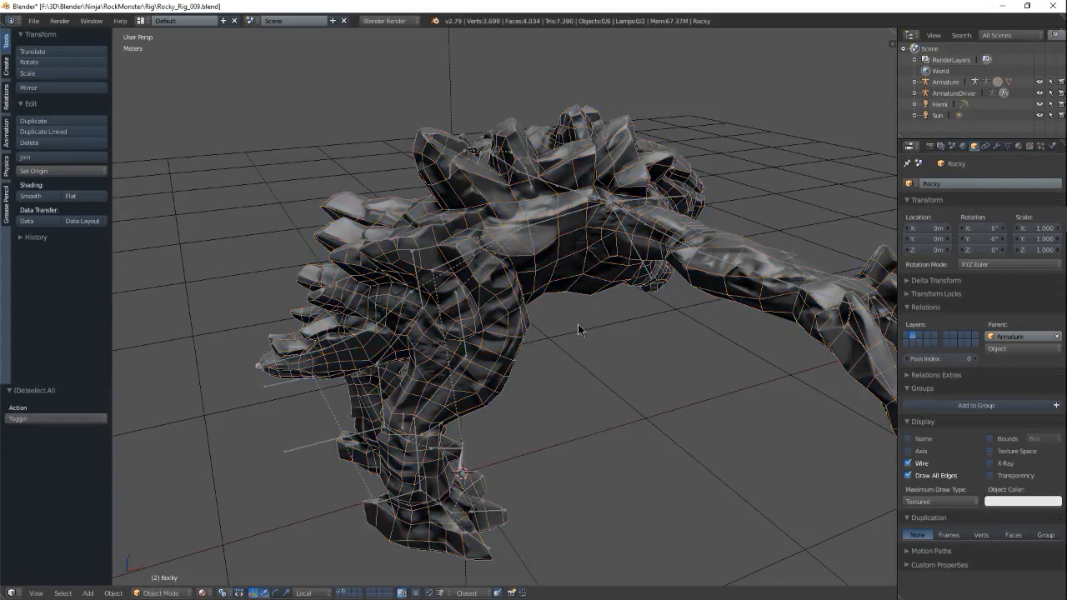
key(alt+h)
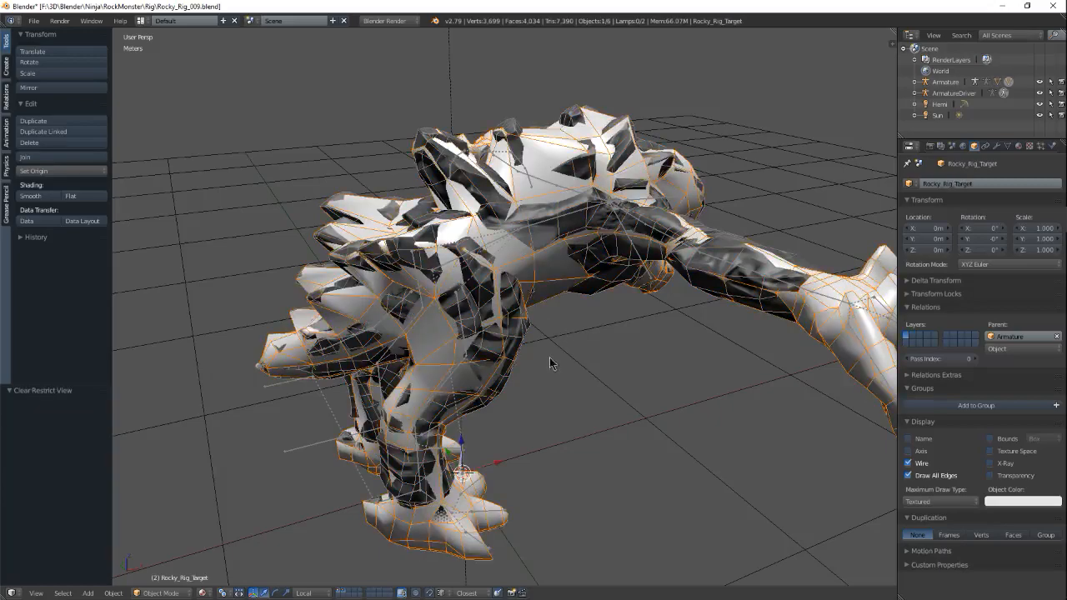
key(shift+h)
middle_drag(553, 357, 638, 315)
middle_drag(550, 311, 508, 275)
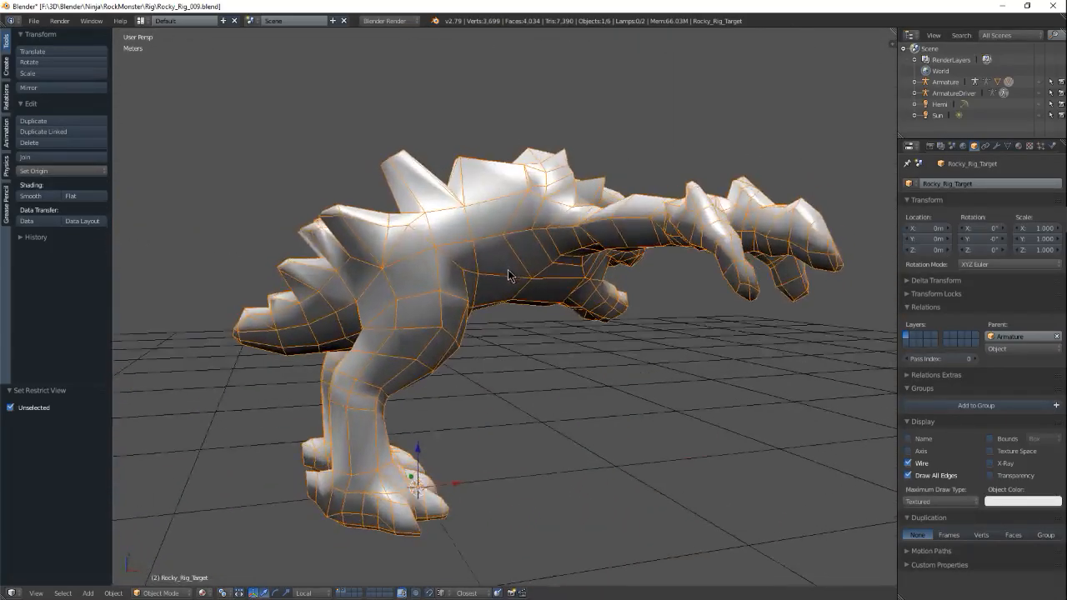
scroll(508, 275, up, 2)
Unhide all objects and compare the overlapping Rocky and Rocky_Rig_Target meshes by selecting each in turn.
key(alt+h)
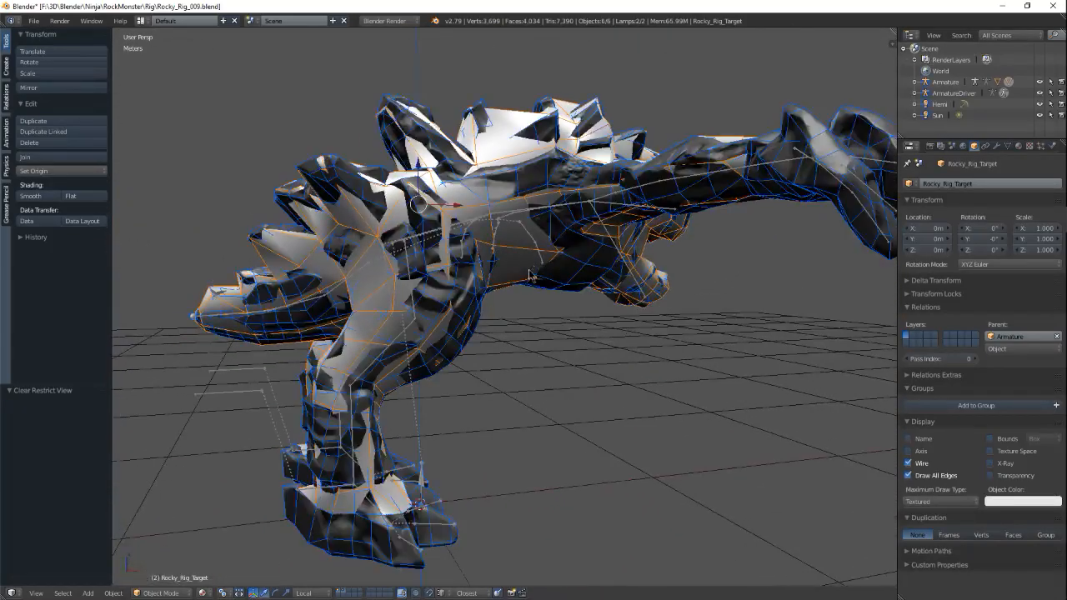
right_click(517, 282)
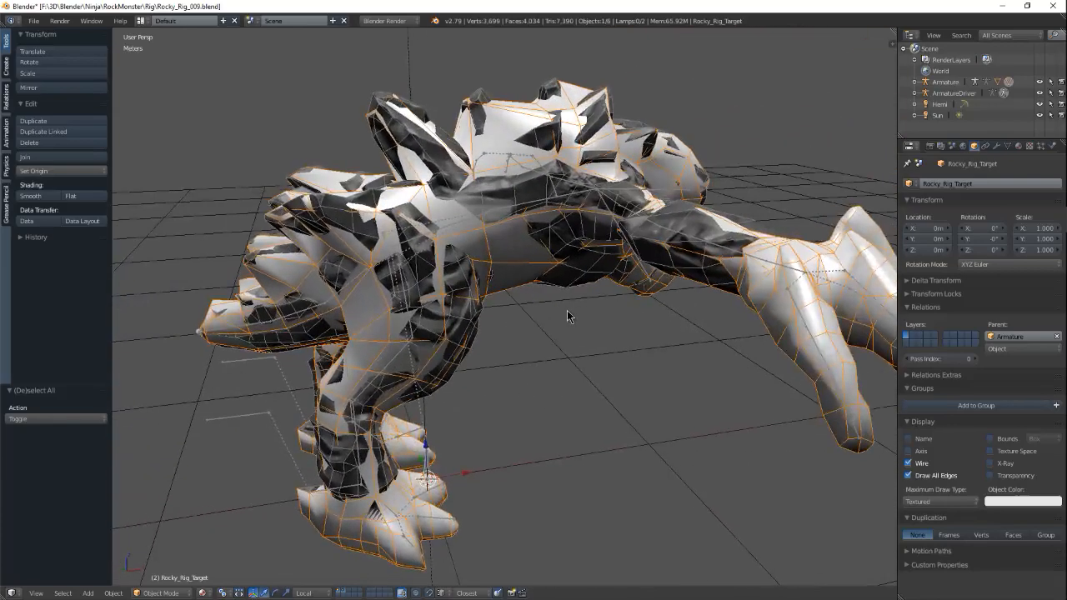
right_click(574, 300)
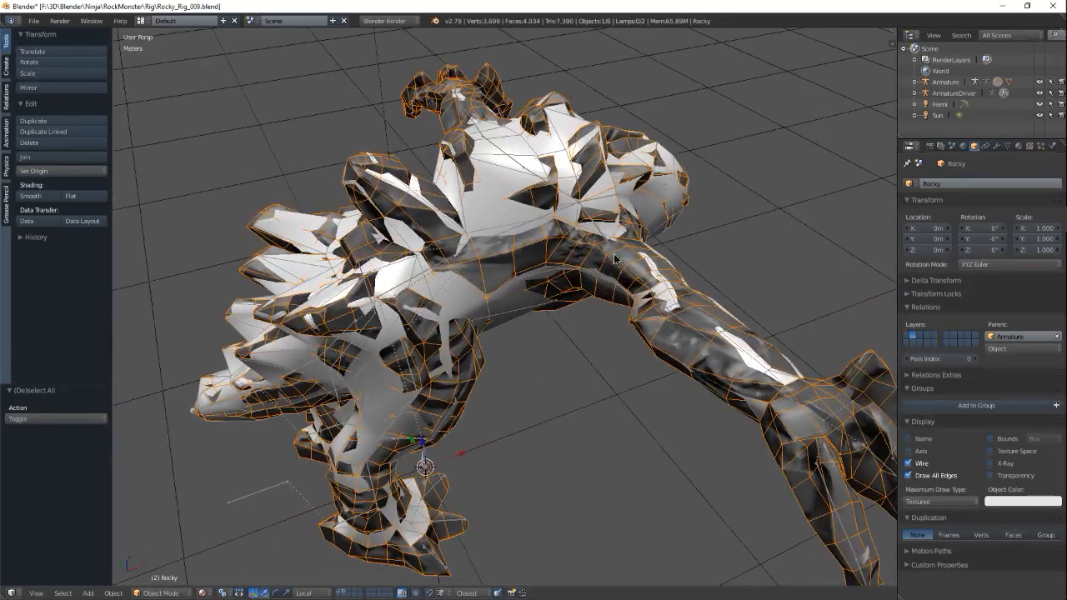
mouse_move(566, 270)
middle_down()
mouse_move(471, 258)
mouse_move(496, 232)
mouse_move(539, 236)
mouse_move(460, 230)
mouse_move(505, 263)
mouse_move(506, 238)
mouse_move(523, 247)
mouse_move(531, 279)
mouse_move(568, 289)
middle_up()
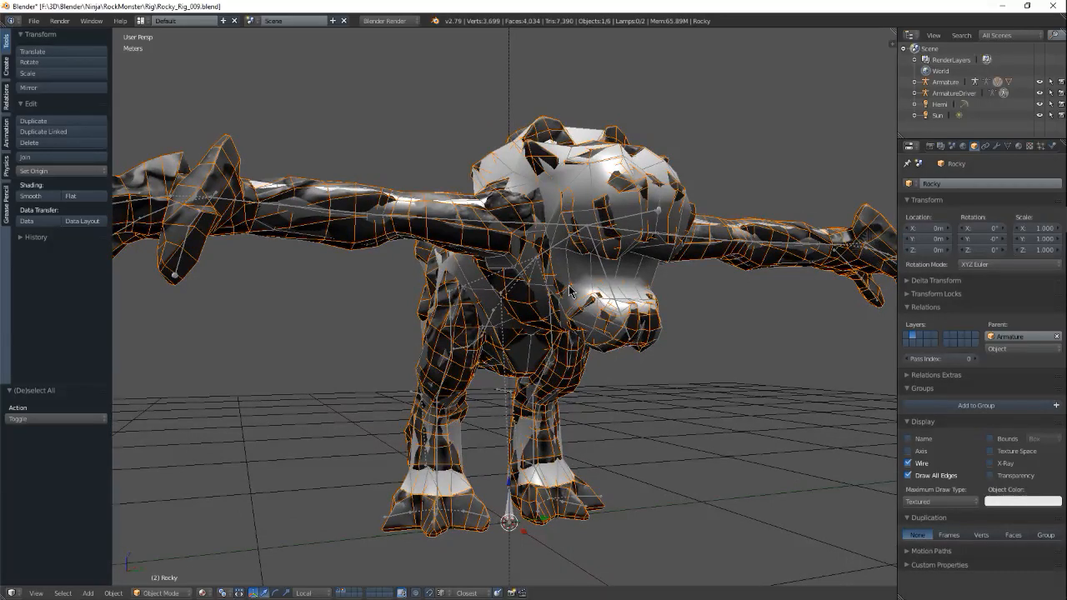
middle_drag(513, 265, 545, 247)
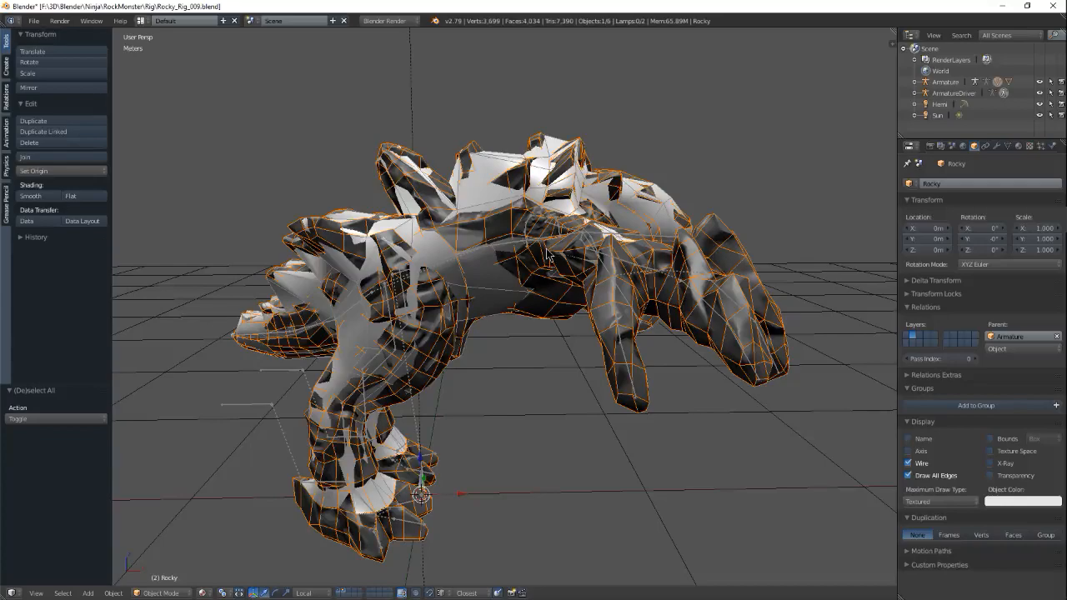
Hide the detailed Rocky mesh and select the low-poly Rocky_Rig_Target mesh.
middle_drag(580, 261, 519, 282)
right_click(497, 296)
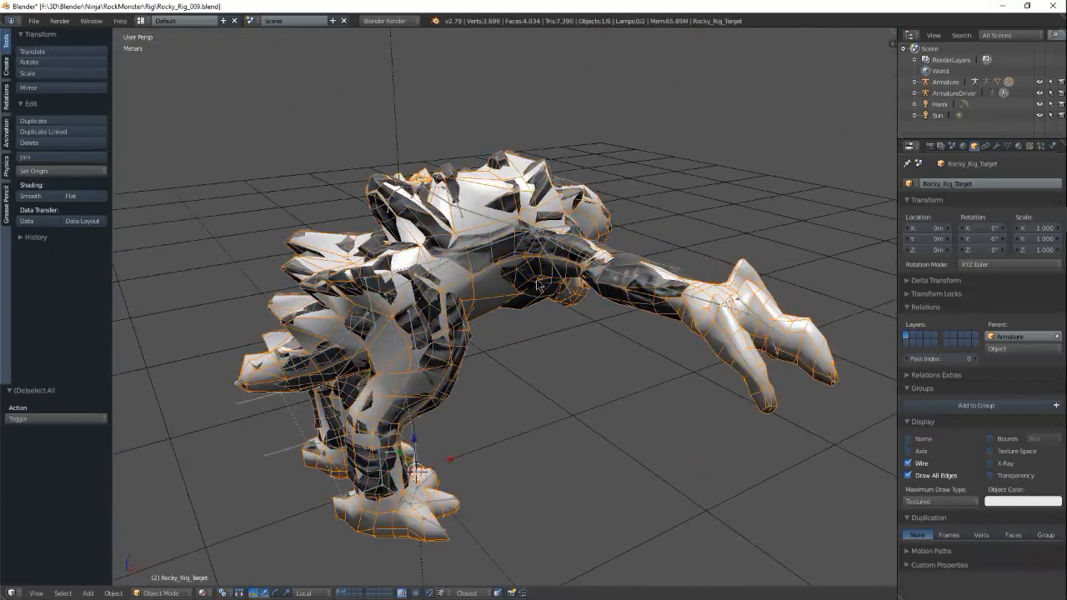
shift+middle_drag(490, 313, 506, 312)
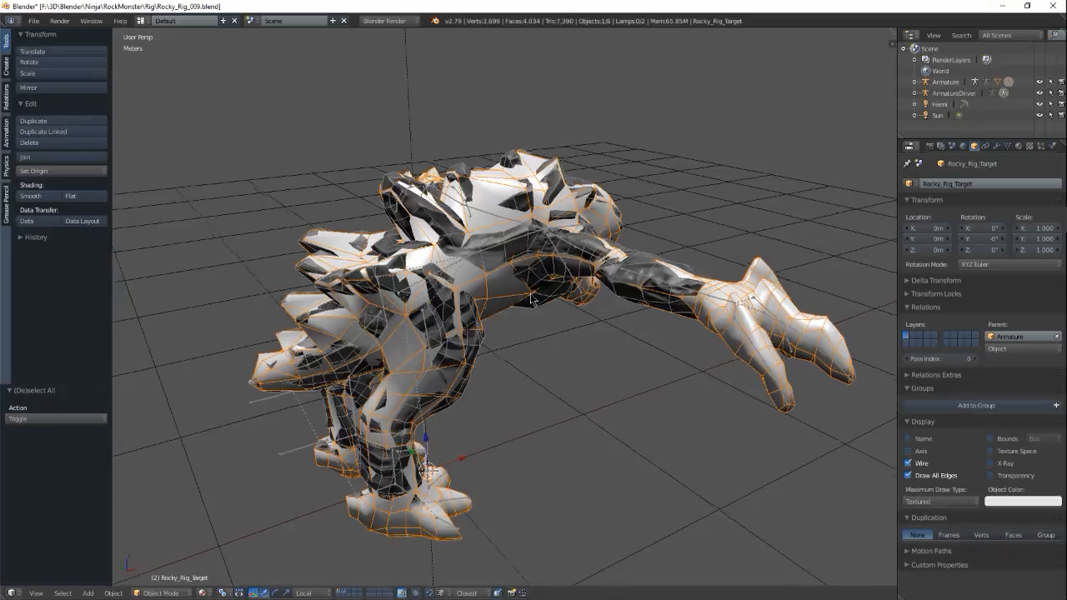
right_click(533, 281)
key(h)
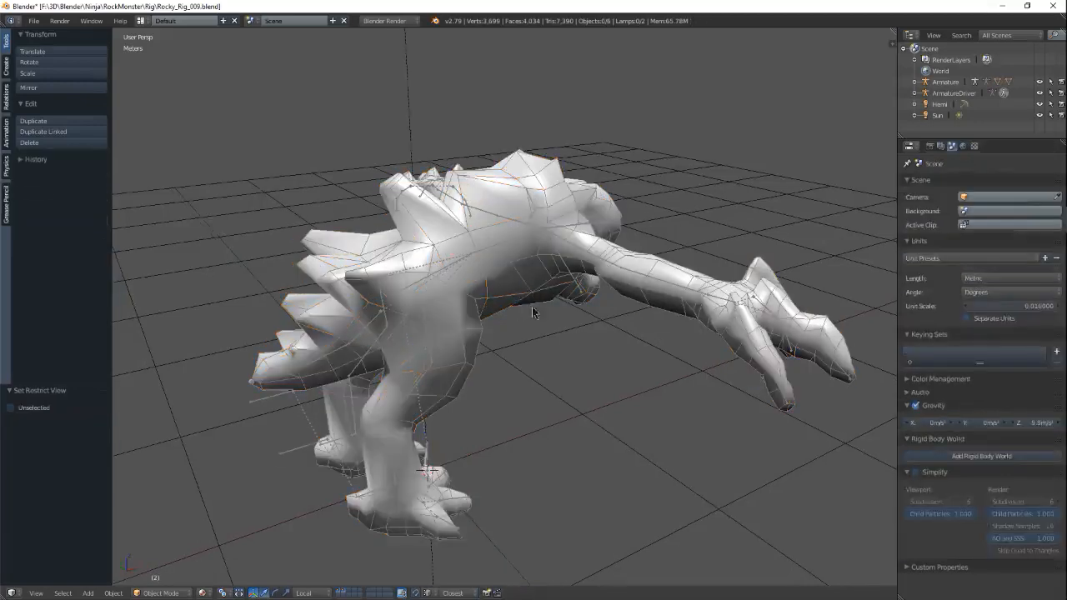
right_click(506, 300)
Select ArmatureDriver's b_lowerLeg_R.001 bone and try moving it to test the low-poly leg deformation.
middle_drag(504, 303, 369, 362)
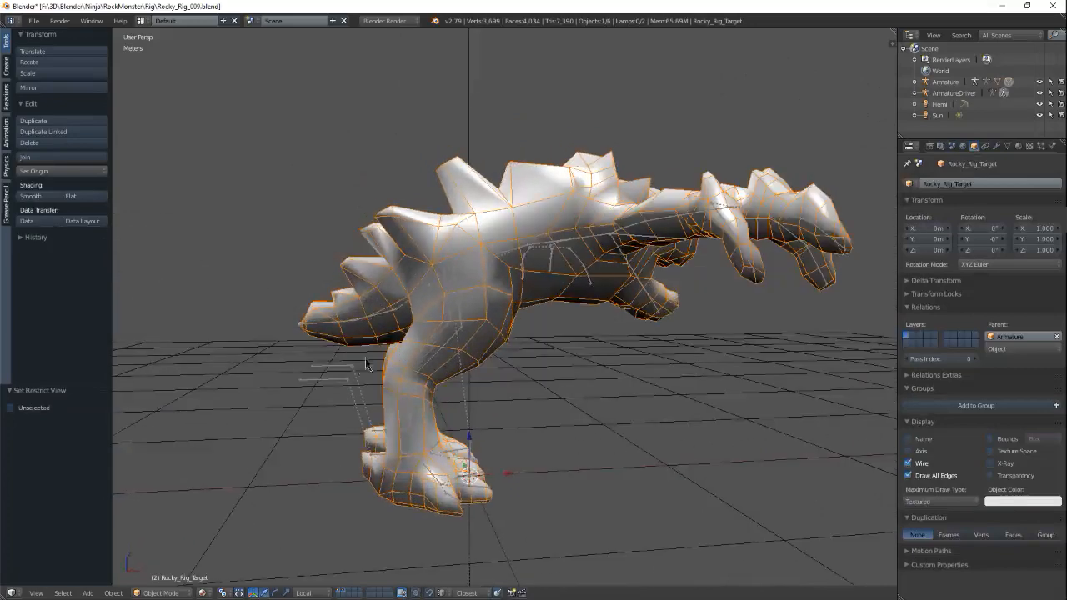
right_click(325, 380)
right_click(395, 460)
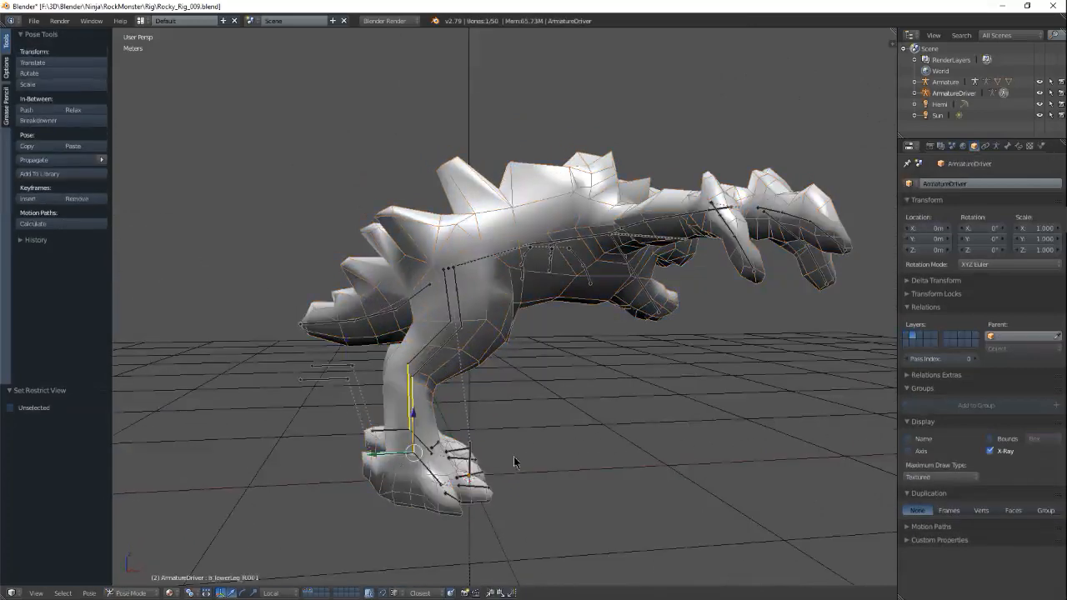
key(g)
click(576, 423)
Try rotating the right upper arm bone b_upperArm_R to test the low-poly shoulder deformation.
middle_drag(576, 423, 525, 313)
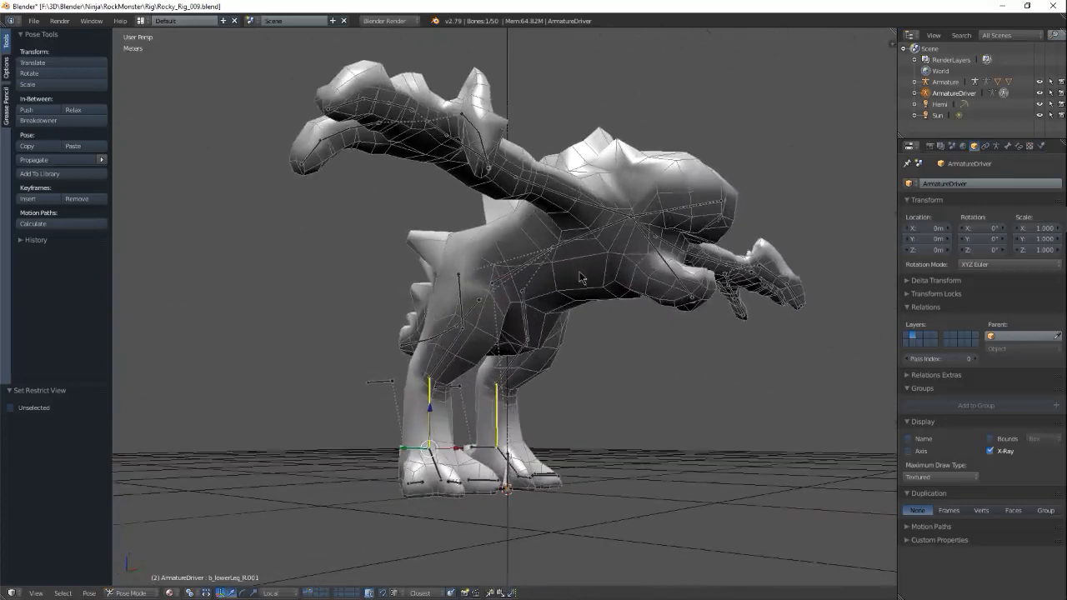
middle_drag(581, 269, 491, 346)
right_click(457, 348)
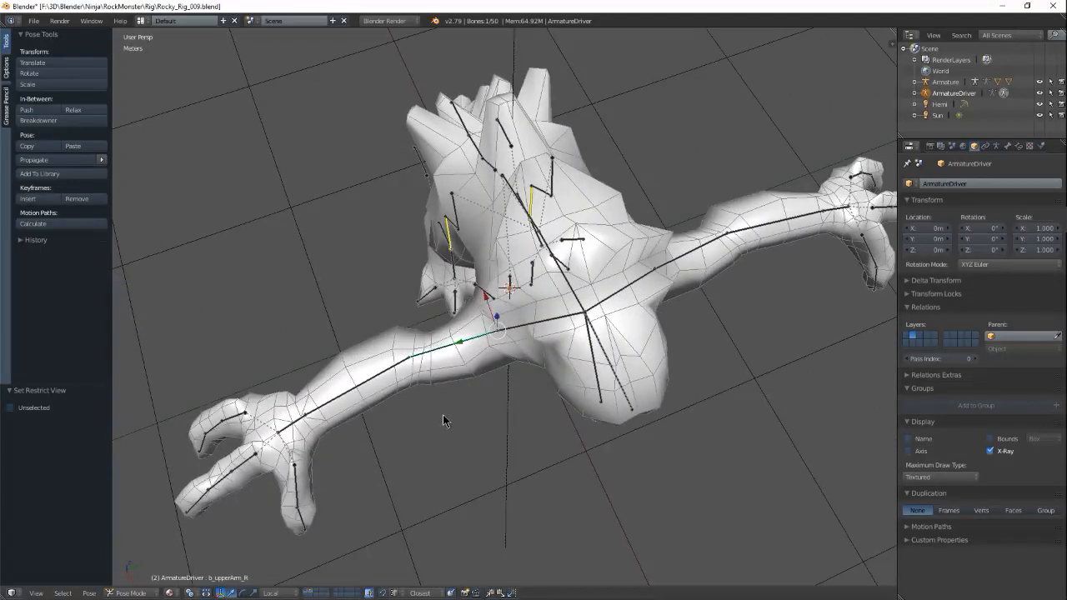
key(r)
click(593, 384)
Try rotating the right wrist bone b_wrist_R to test how the low-poly hand deforms.
middle_drag(519, 394, 463, 360)
right_click(340, 335)
scroll(462, 360, up, 4)
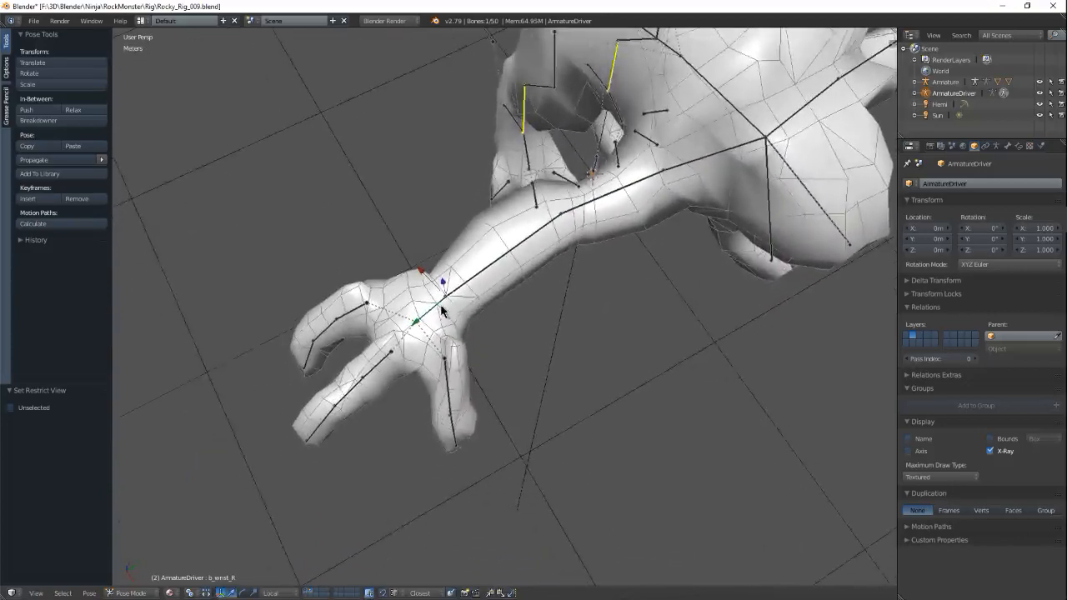
middle_drag(439, 314, 507, 389)
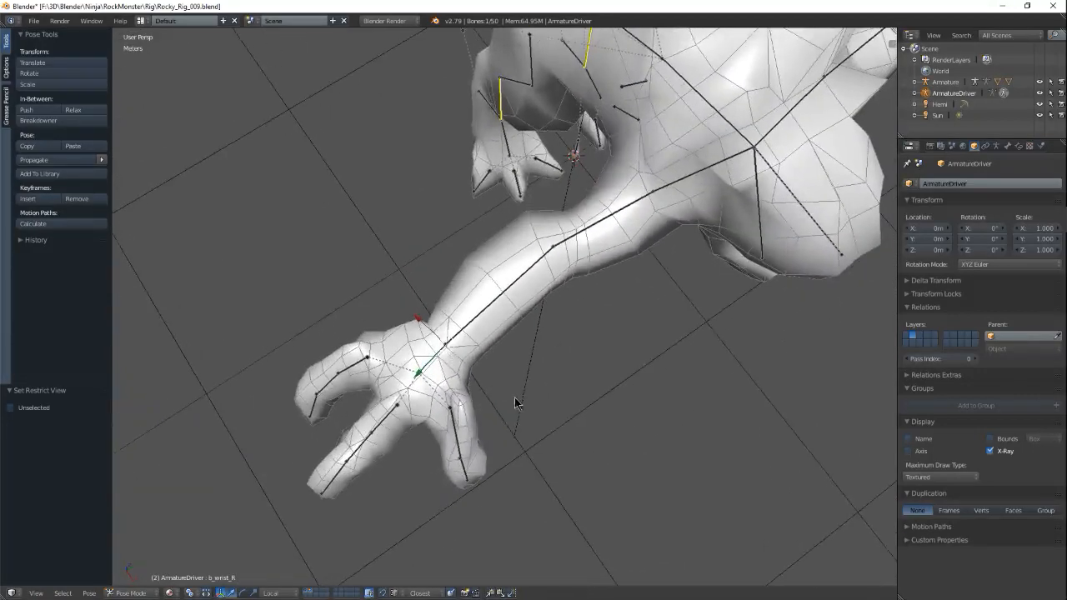
key(r)
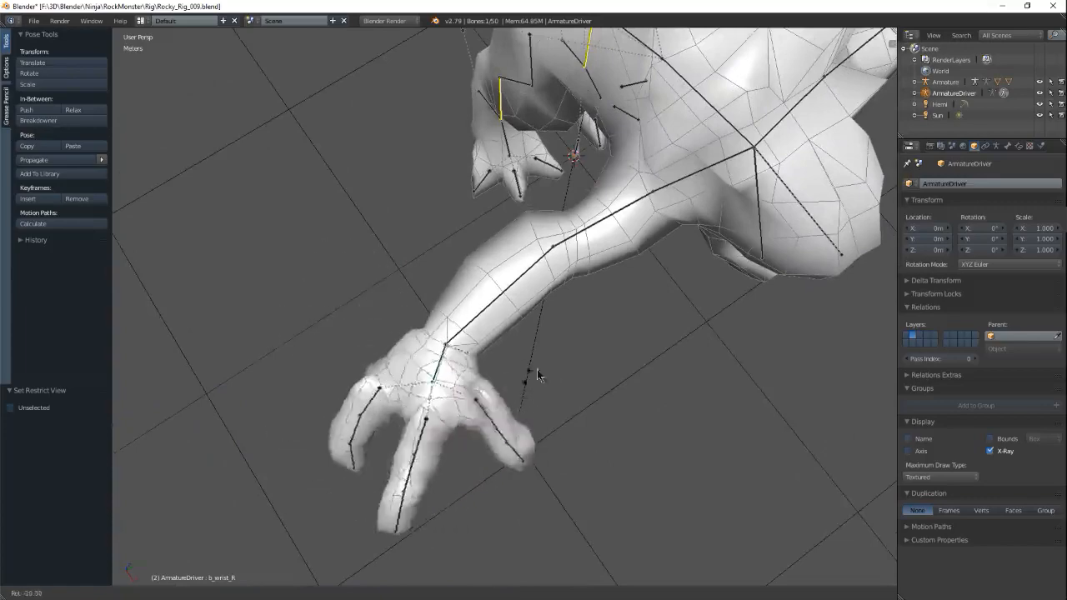
click(471, 407)
Try rotating the jaw bone b_jaw to test how the low-poly mouth deforms.
middle_drag(509, 393, 495, 341)
right_click(553, 295)
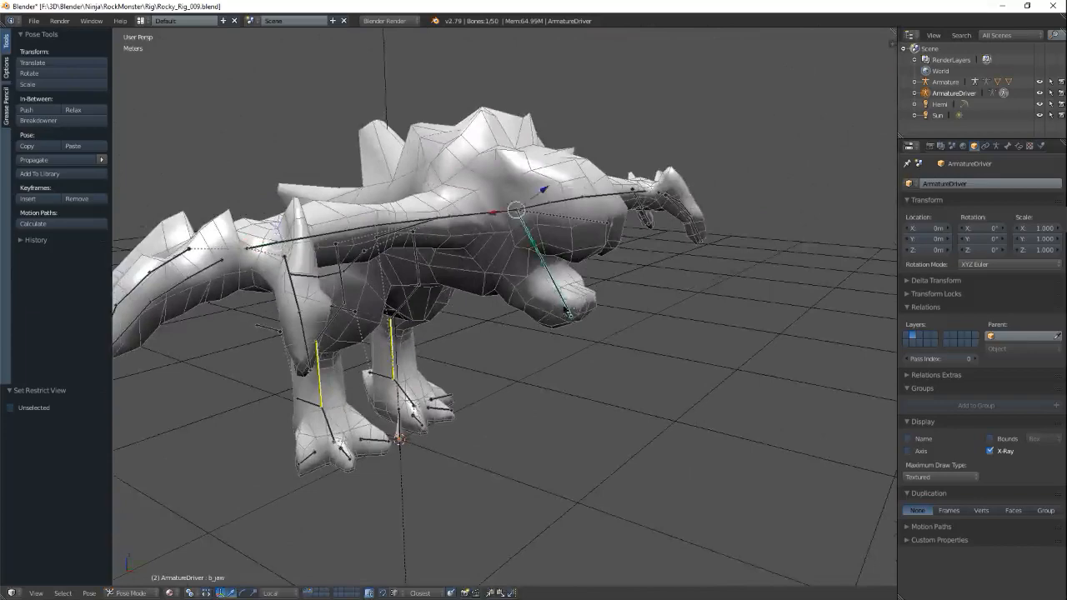
key(KP_Decimal)
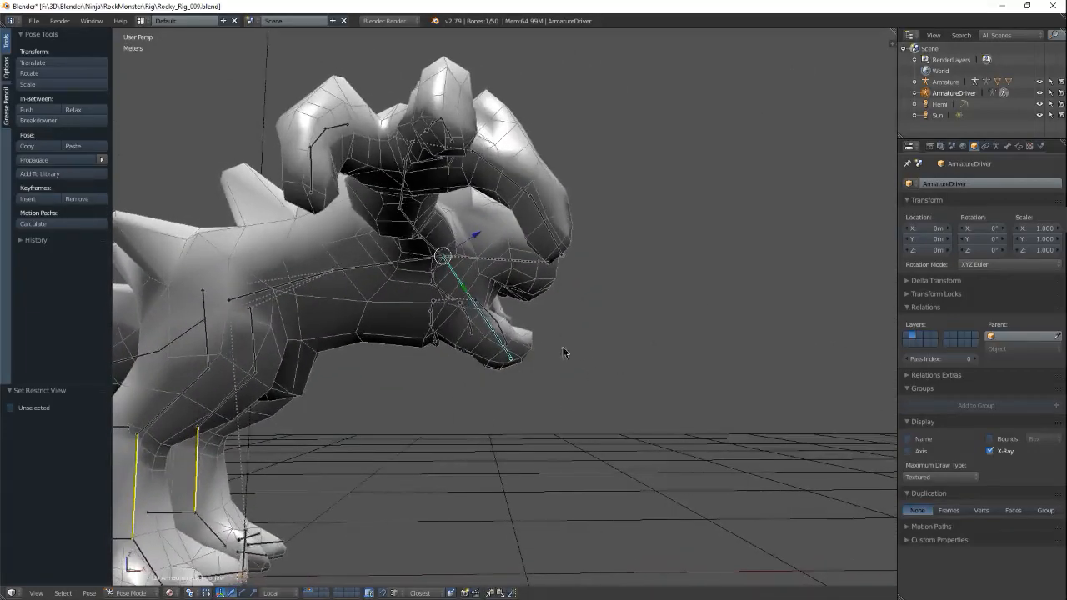
key(r)
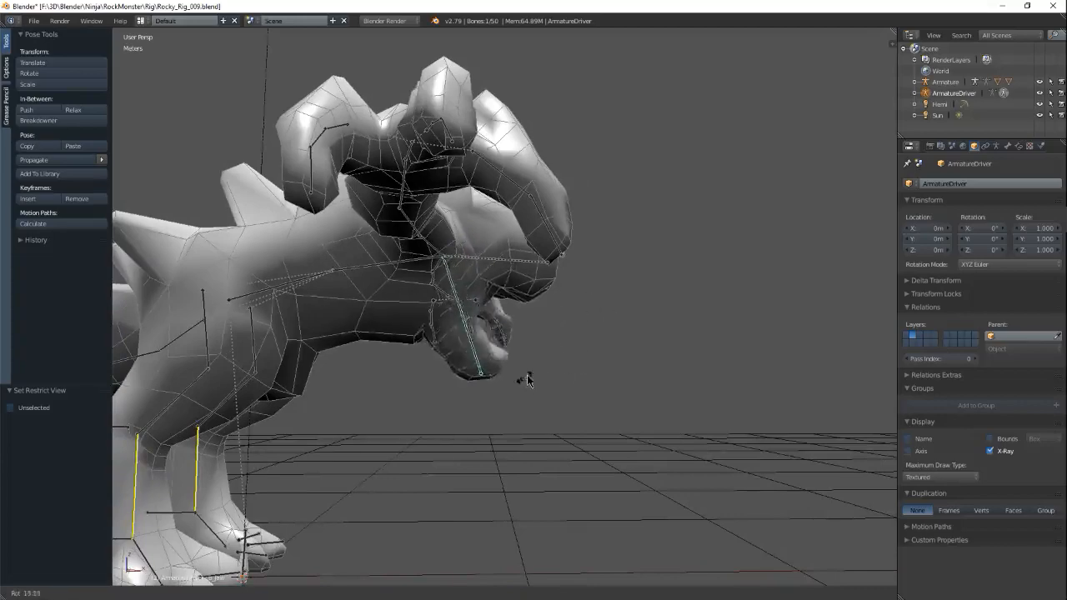
right_click(591, 293)
Select the tail bone chain starting at b_tail1.001 and try rotating it sideways and upwards to test the tail deformation.
middle_drag(604, 313, 488, 348)
right_click(472, 305)
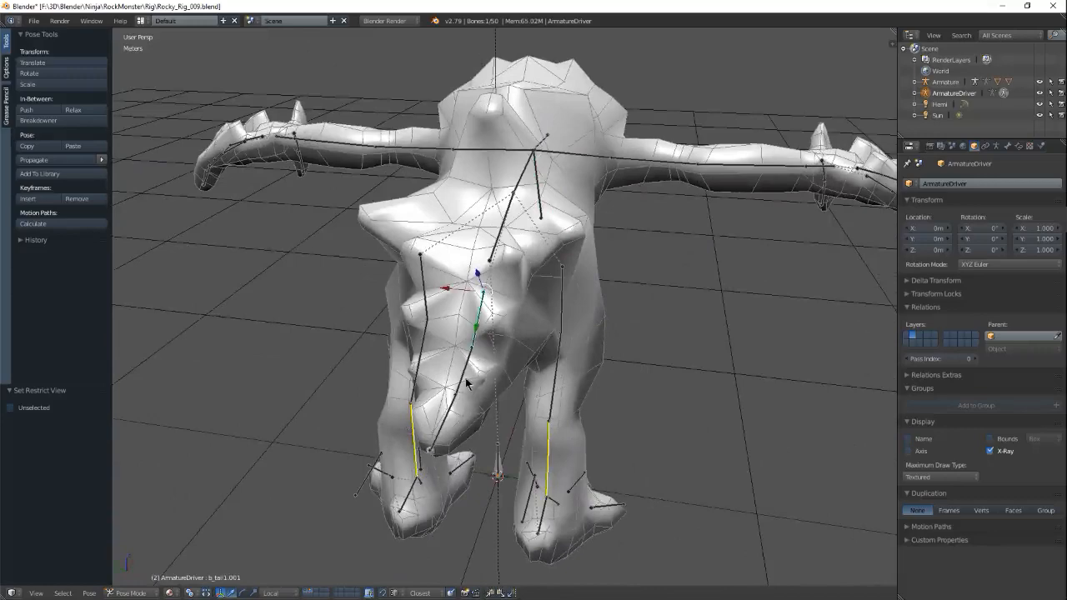
middle_drag(483, 405, 586, 387)
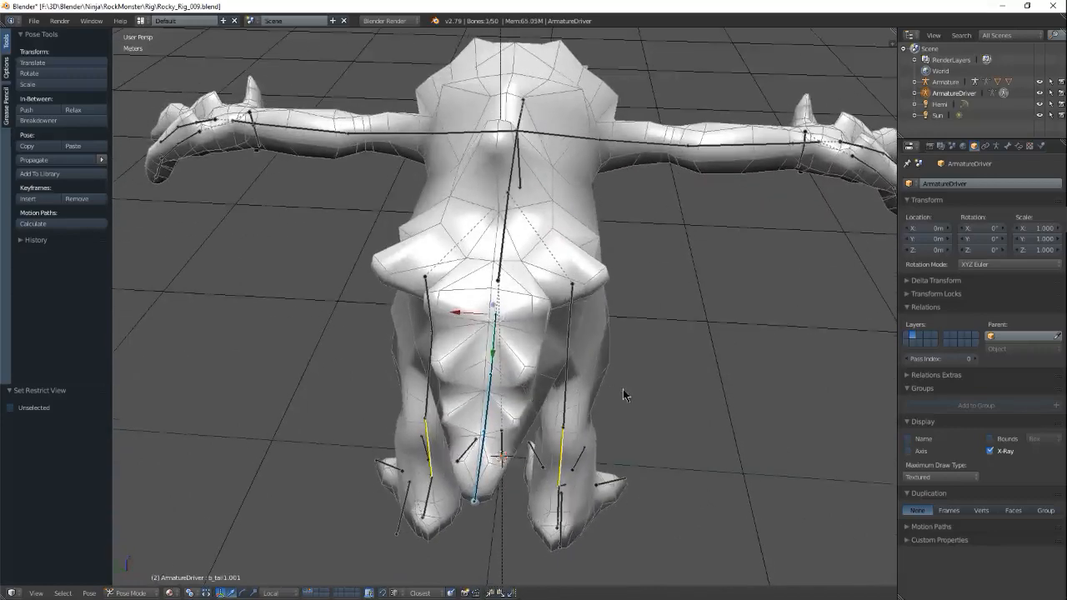
key(r)
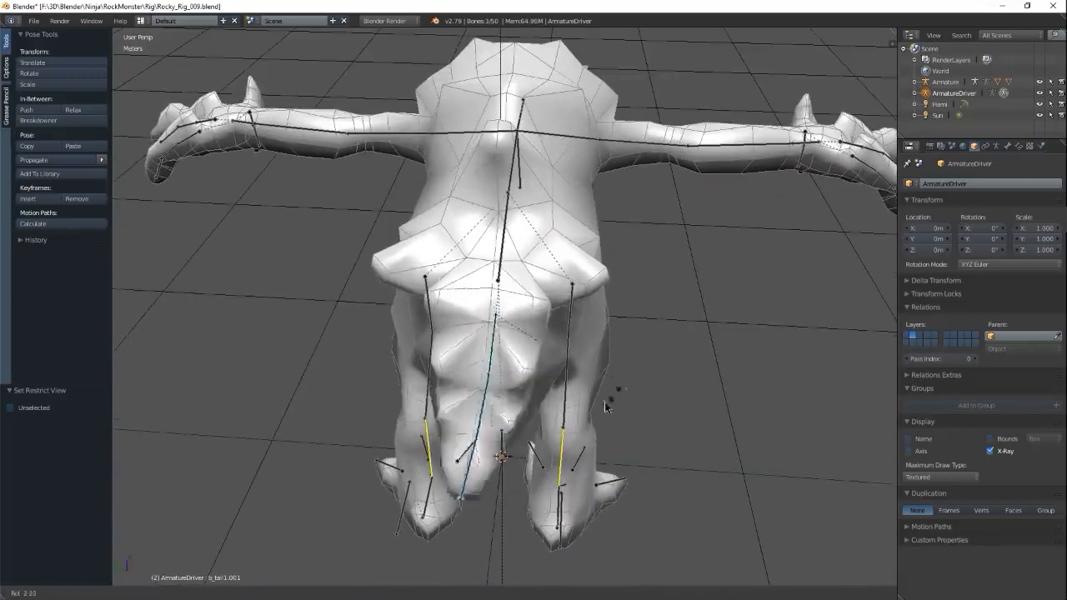
right_click(609, 389)
middle_drag(609, 390, 526, 344)
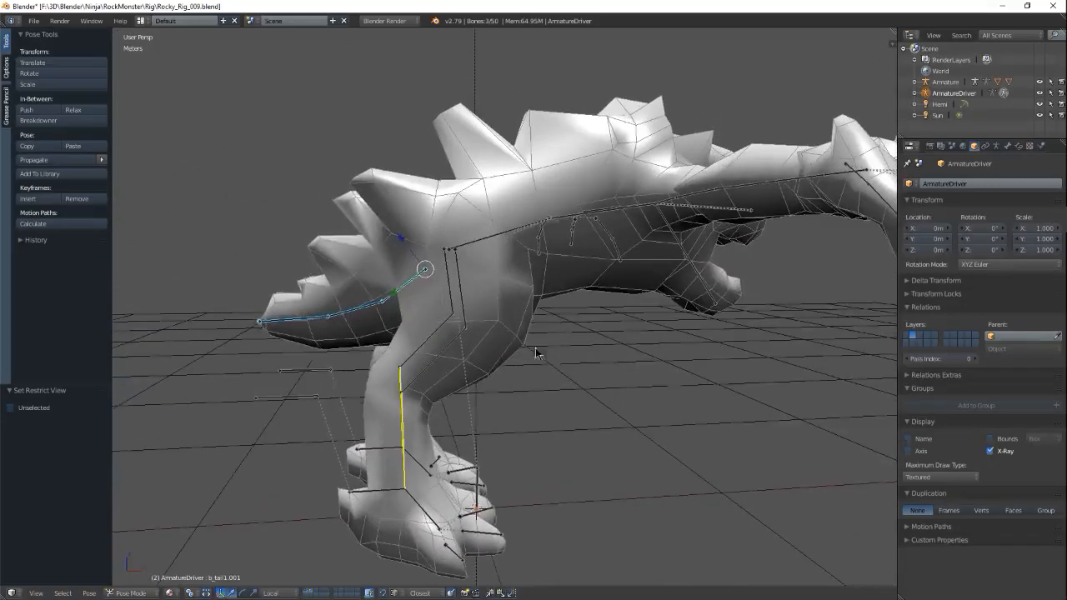
key(r)
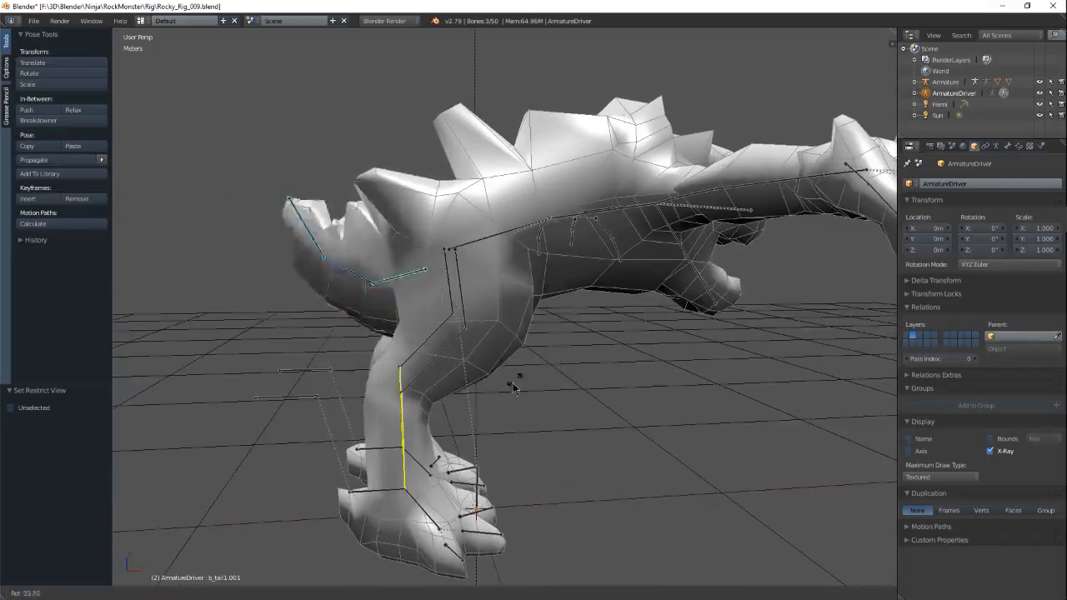
right_click(552, 295)
middle_drag(552, 295, 549, 317)
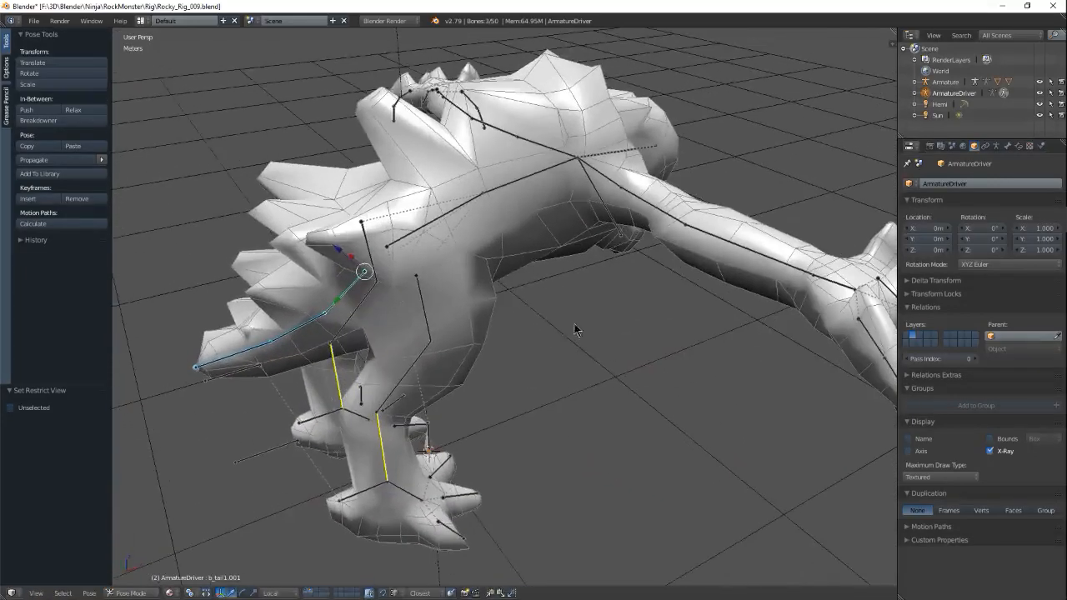
Unhide the detailed Rocky mesh and remove its Armature modifier.
right_click(520, 260)
middle_drag(557, 311, 569, 284)
middle_drag(504, 208, 518, 292)
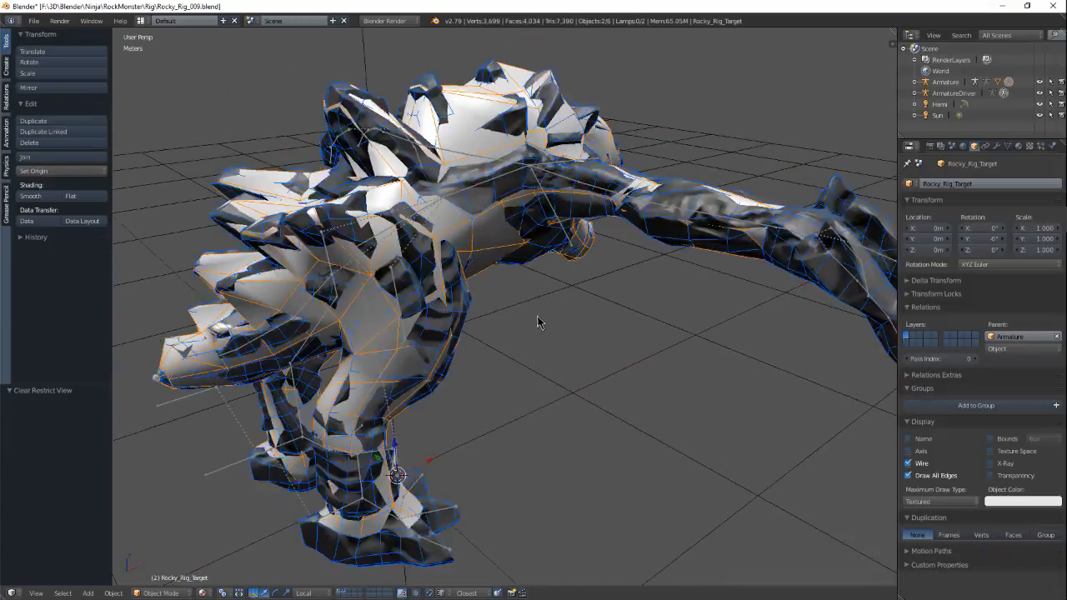
key(a)
right_click(540, 232)
middle_drag(599, 300, 589, 278)
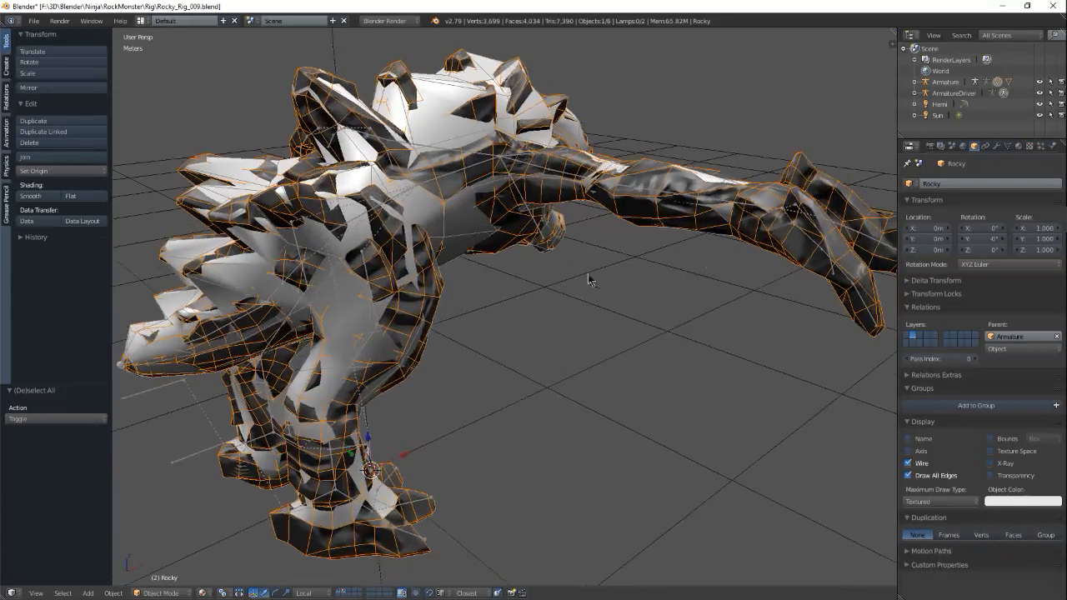
click(998, 146)
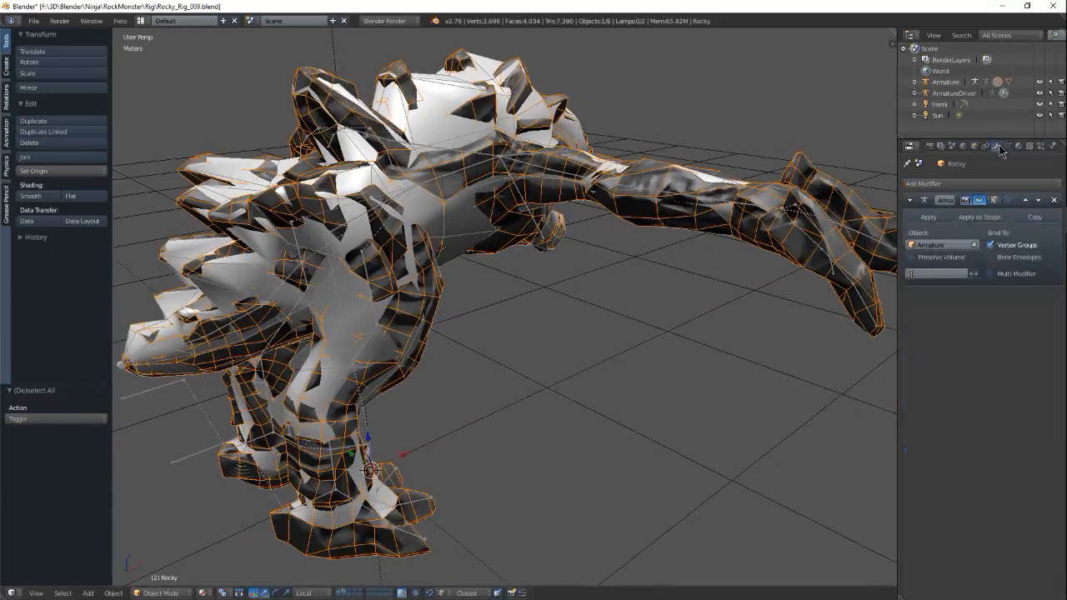
click(1054, 202)
Try moving ArmatureDriver's b_lowerLeg_R.001 bone to check that only the low-poly mesh still follows the rig.
right_click(200, 470)
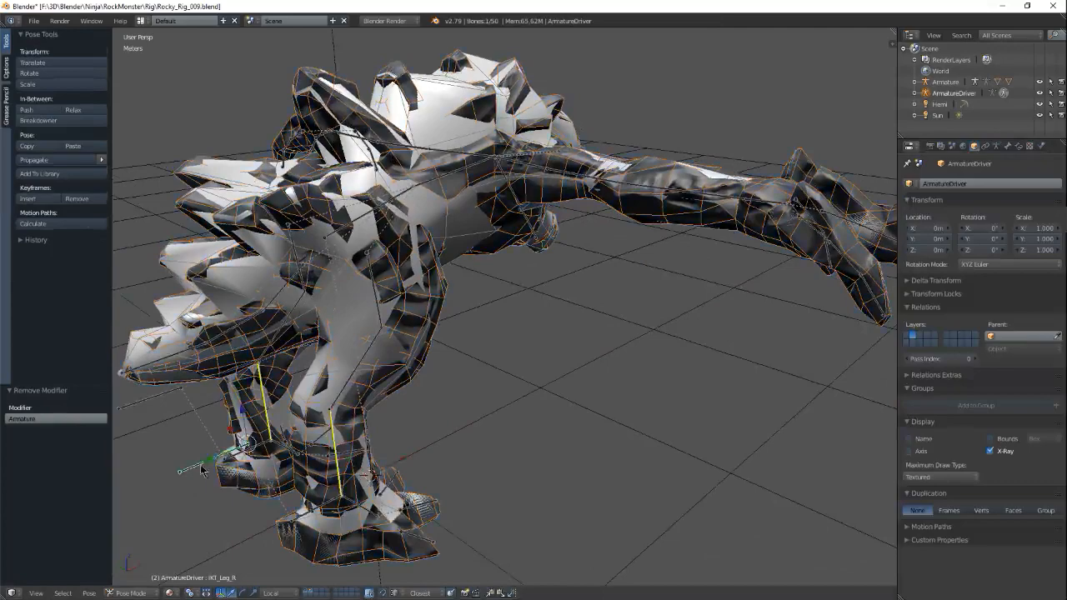
key(ctrl+Tab)
middle_drag(330, 405, 314, 380)
right_click(283, 466)
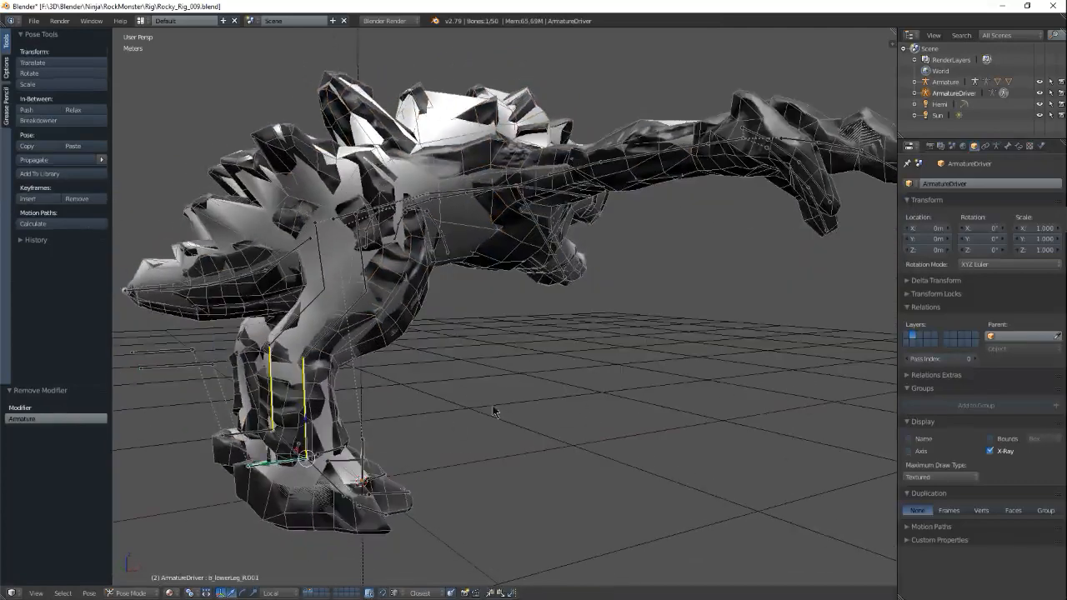
key(g)
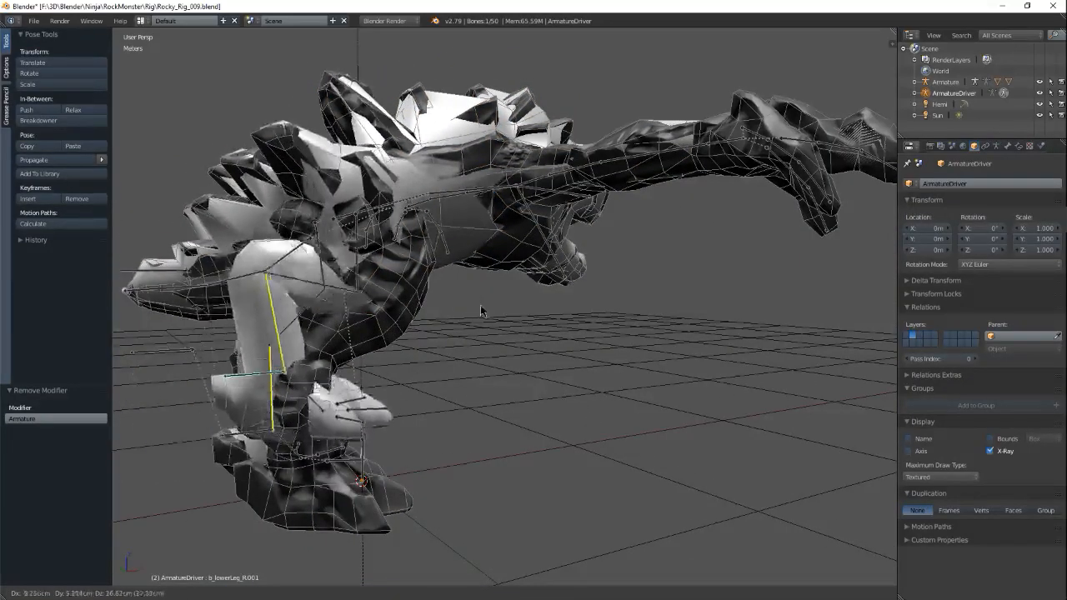
right_click(479, 306)
middle_drag(466, 334, 533, 338)
Add a Data Transfer modifier to the detailed Rocky mesh with Rocky_Rig_Target as its source object.
right_click(551, 198)
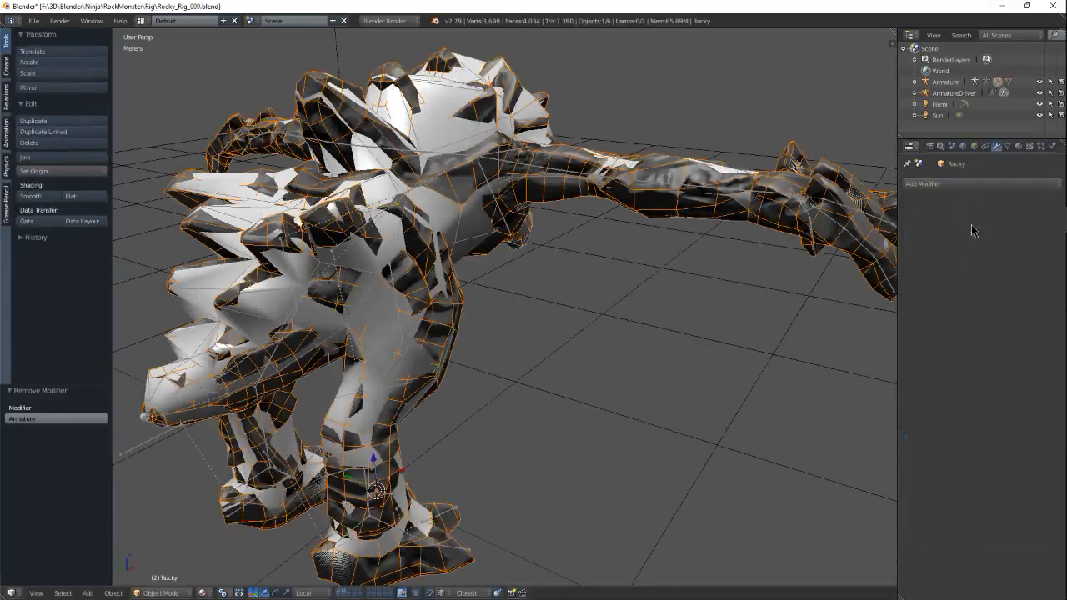
click(1000, 183)
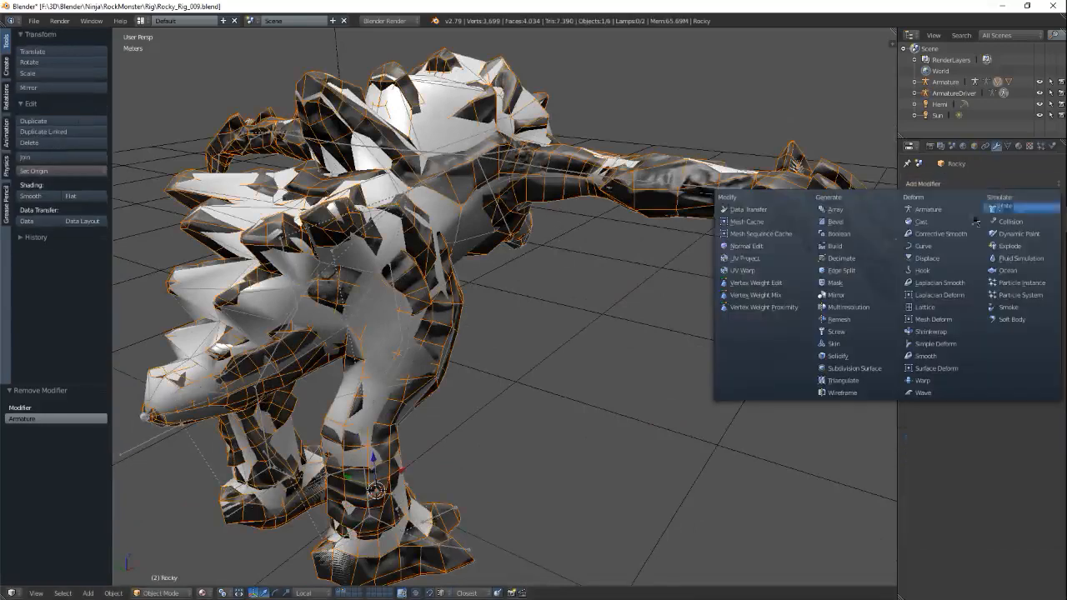
click(750, 210)
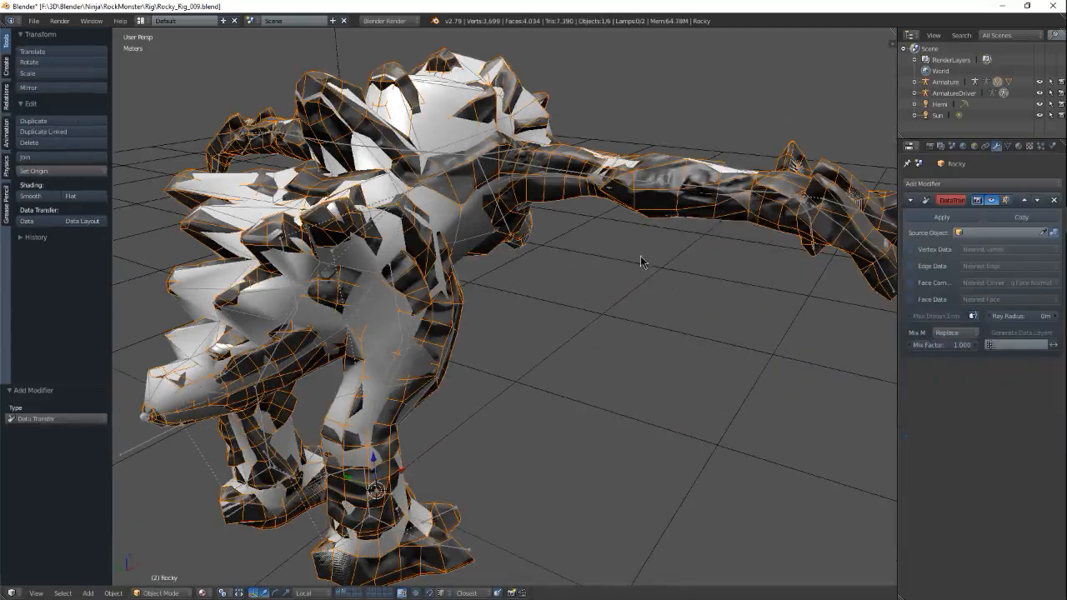
shift+middle_drag(640, 258, 647, 242)
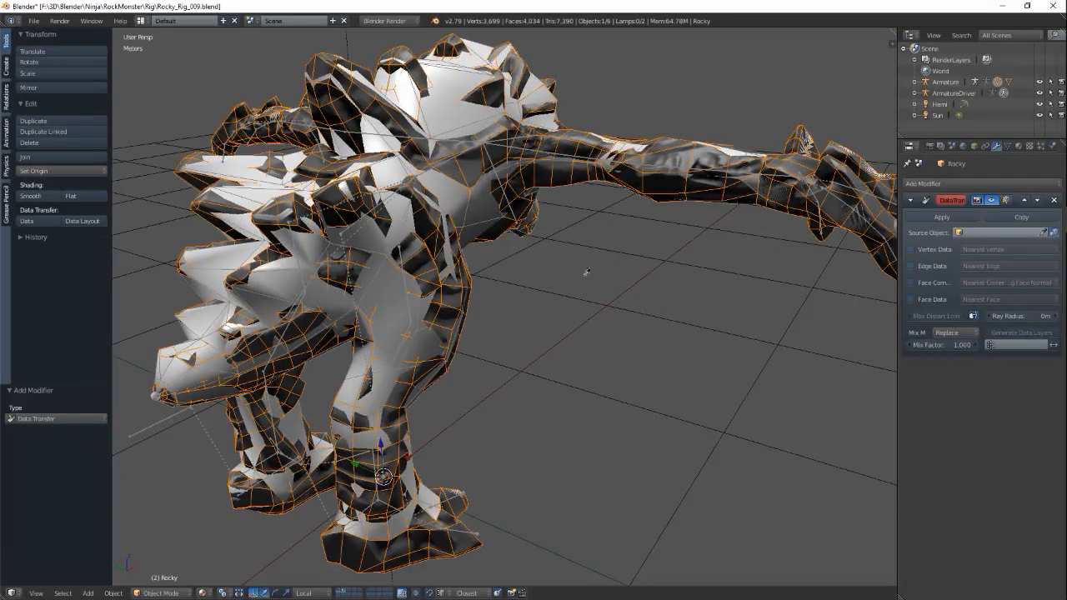
click(477, 216)
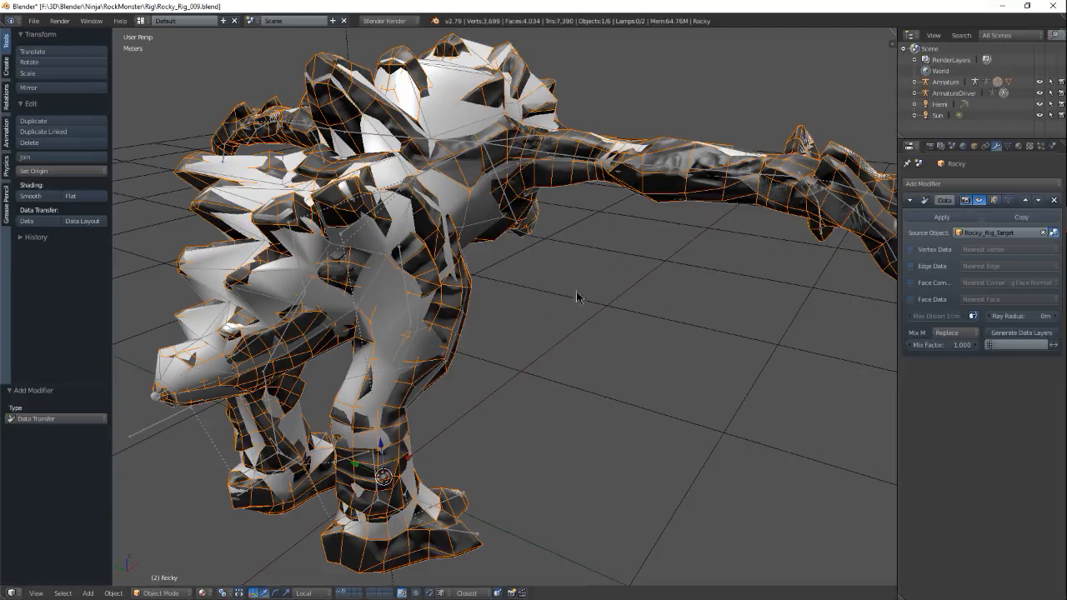
Enable vertex data transfer for vertex groups and set the vertex mapping to Nearest Face Interpolated.
mouse_move(618, 281)
middle_down()
mouse_move(600, 274)
mouse_move(545, 298)
mouse_move(615, 275)
middle_up()
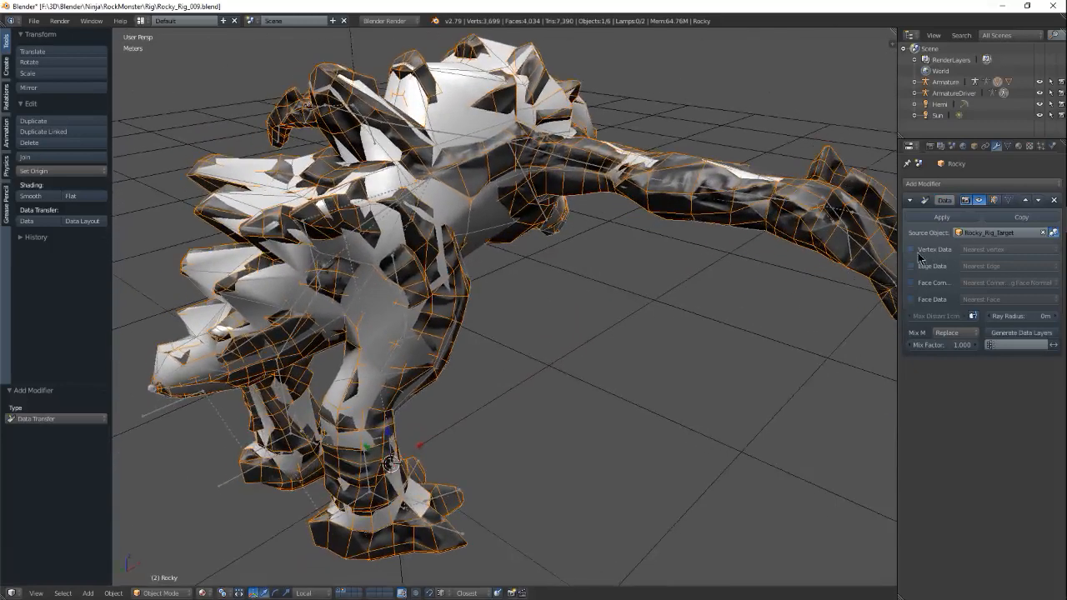
click(913, 251)
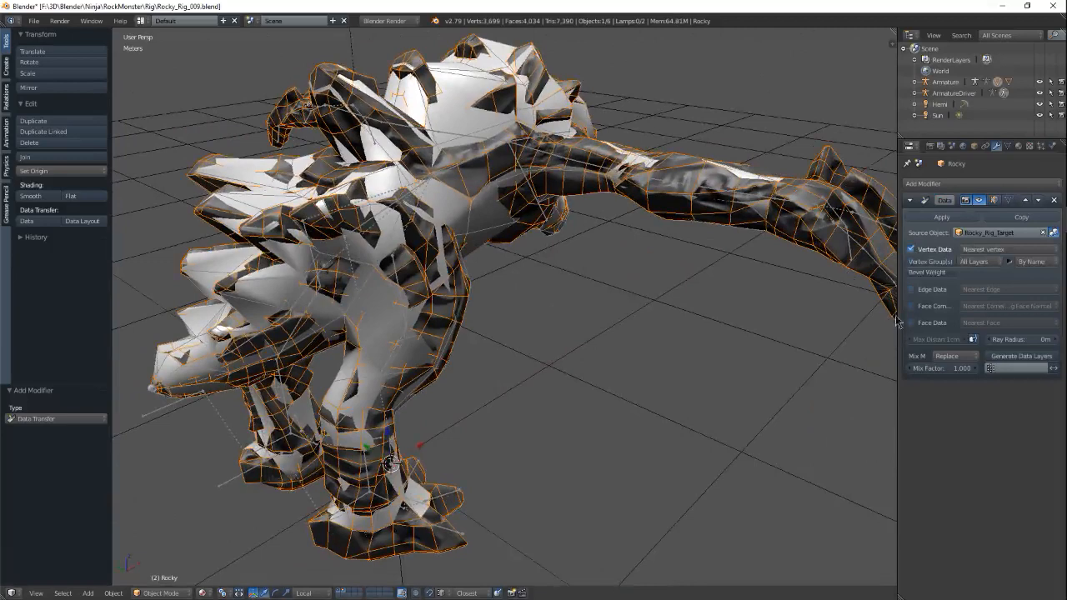
click(928, 262)
middle_drag(579, 280, 655, 257)
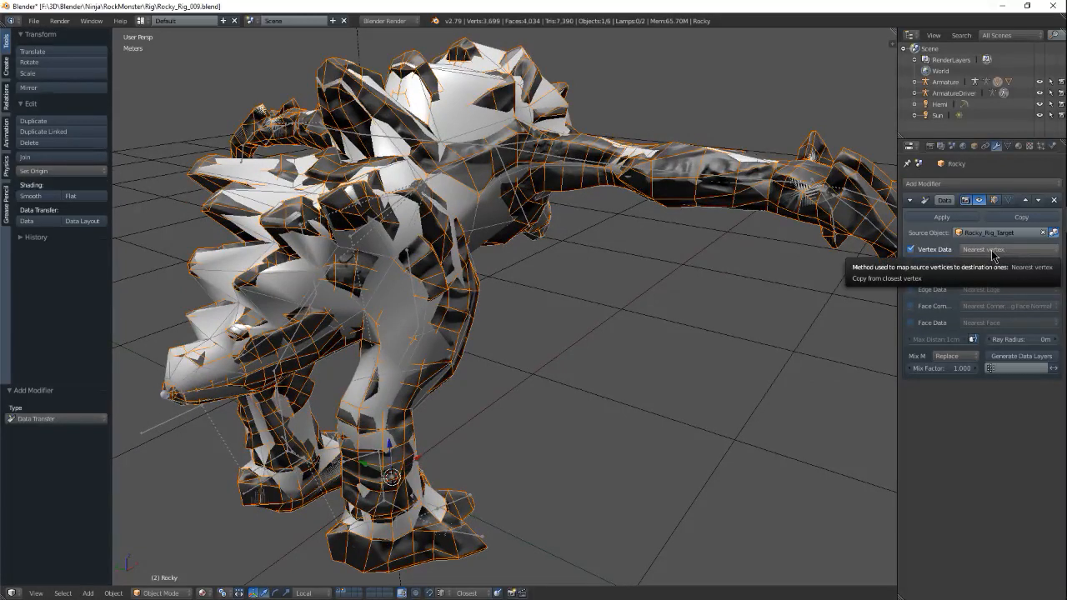
click(991, 251)
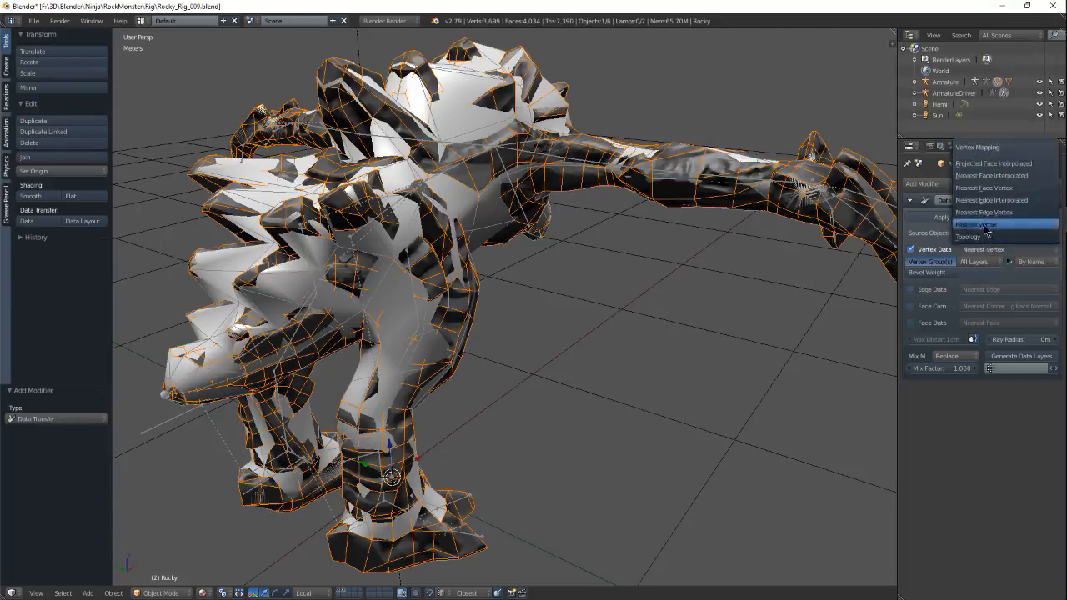
click(986, 176)
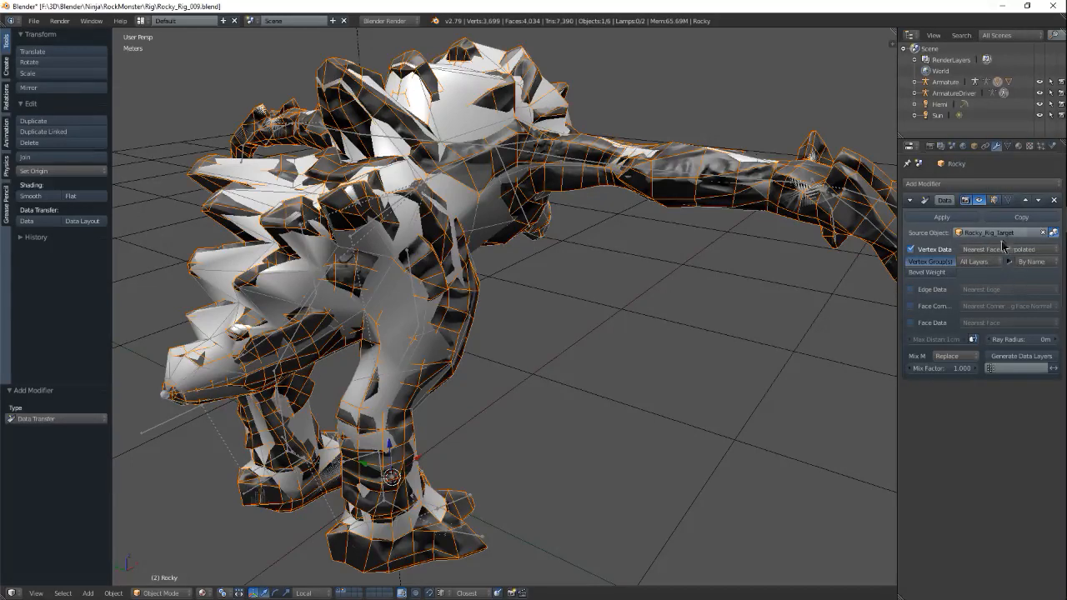
Set the Data Transfer modifier's ray radius to 2cm and generate the data layers.
click(1035, 344)
text(2cm)
key(Return)
middle_drag(510, 293, 452, 267)
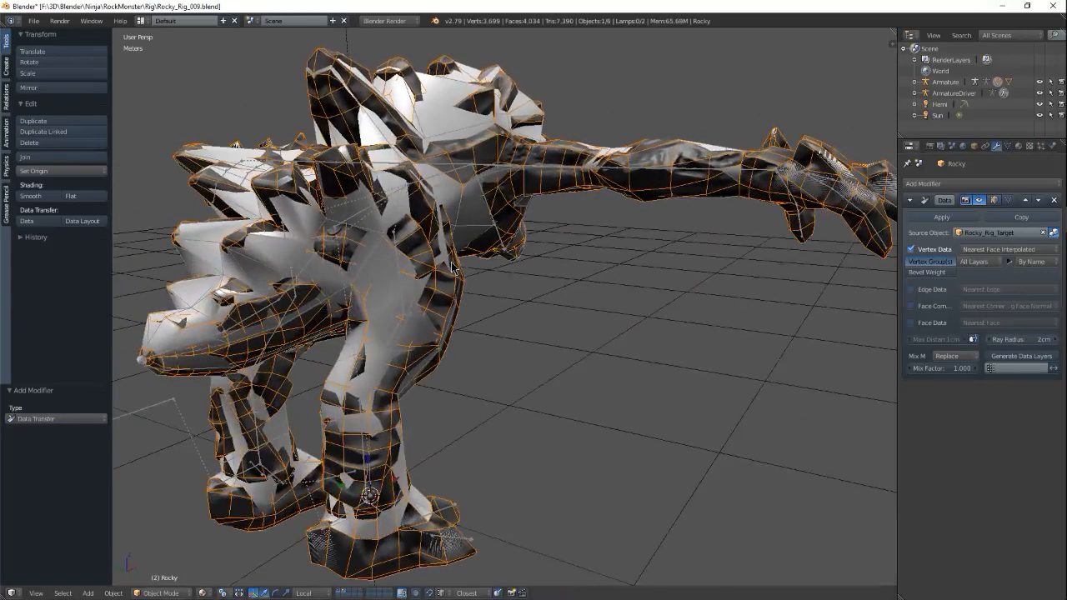
click(1014, 358)
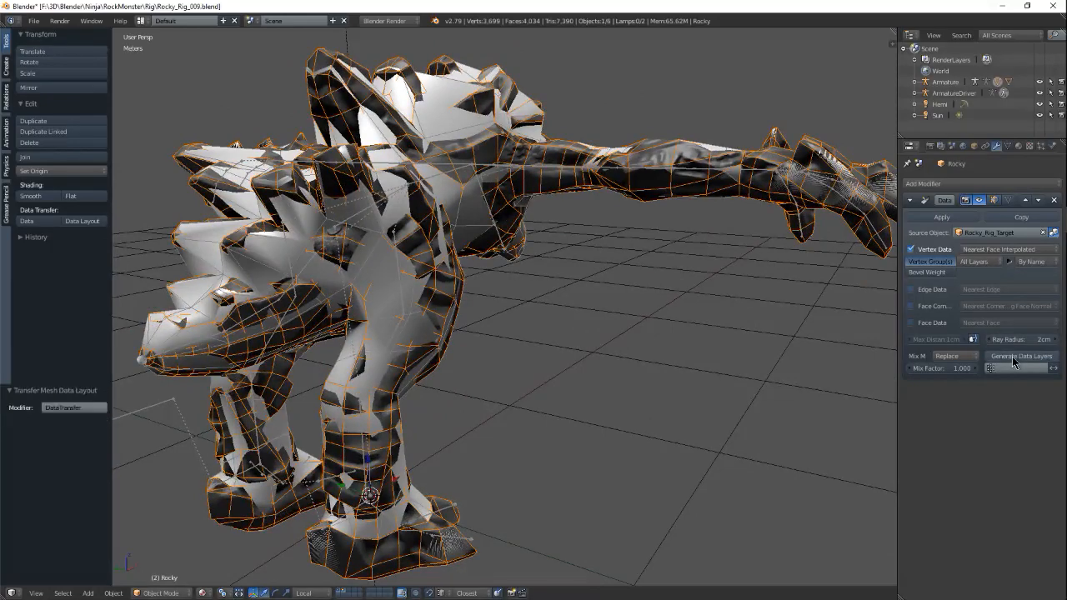
Select the b_lowerLeg_R.001 driver bone and try moving it to test the detailed mesh after the data layer transfer.
middle_drag(502, 333, 479, 302)
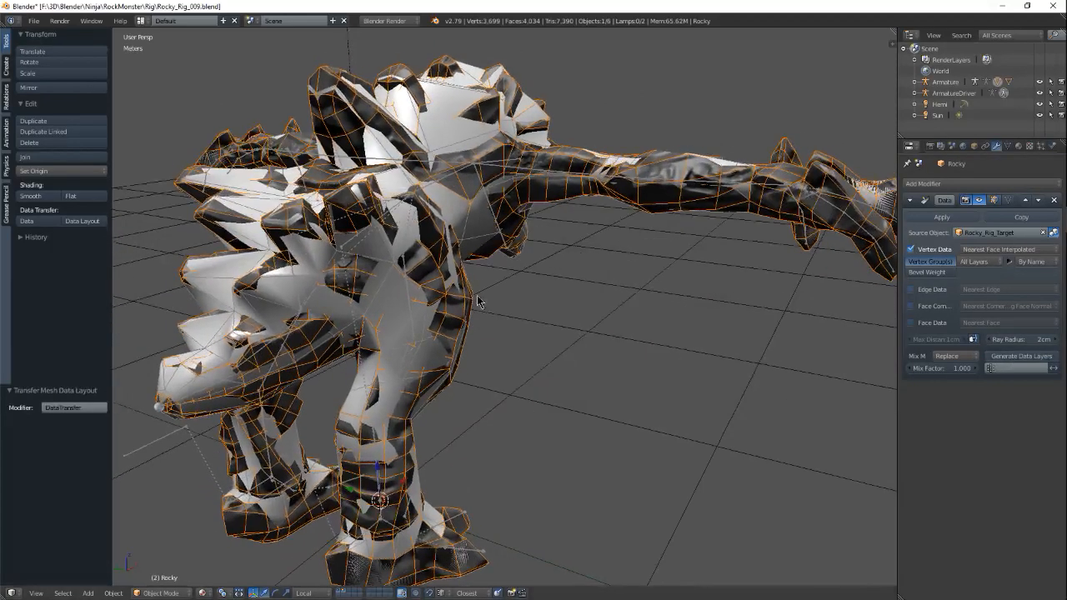
middle_drag(356, 459, 324, 442)
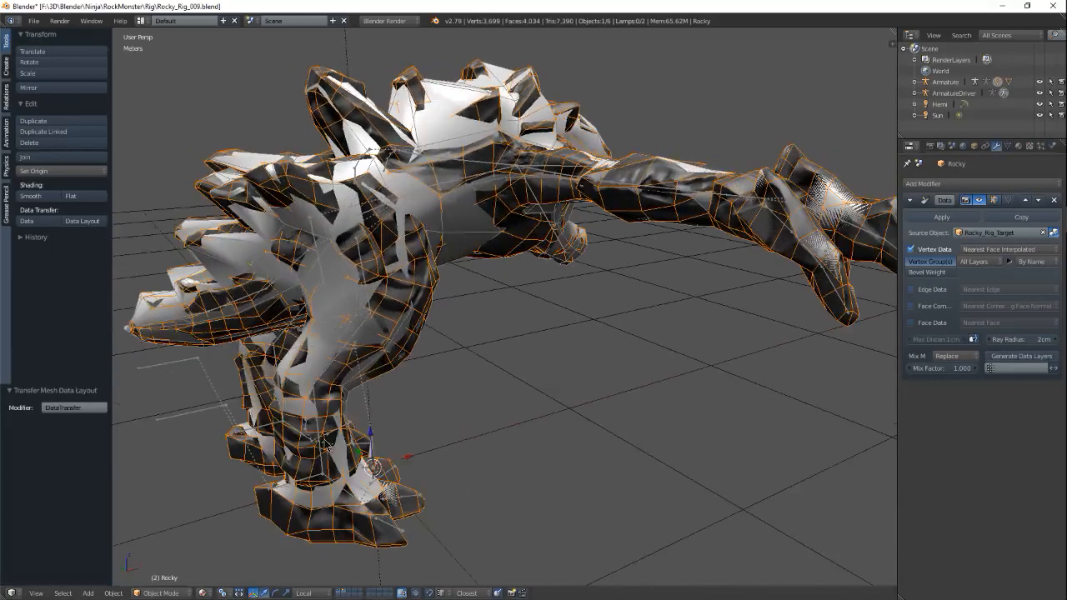
right_click(208, 424)
right_click(301, 482)
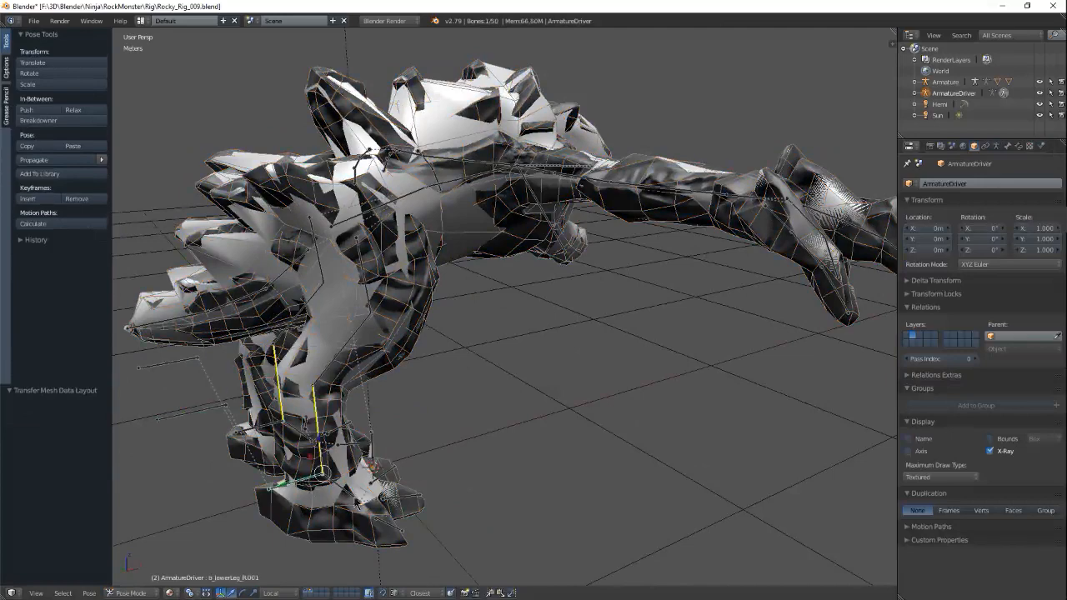
key(g)
key(Escape)
middle_drag(386, 400, 600, 197)
Parent the detailed Rocky mesh to the Armature object using Armature Deform With Empty Groups.
right_click(598, 204)
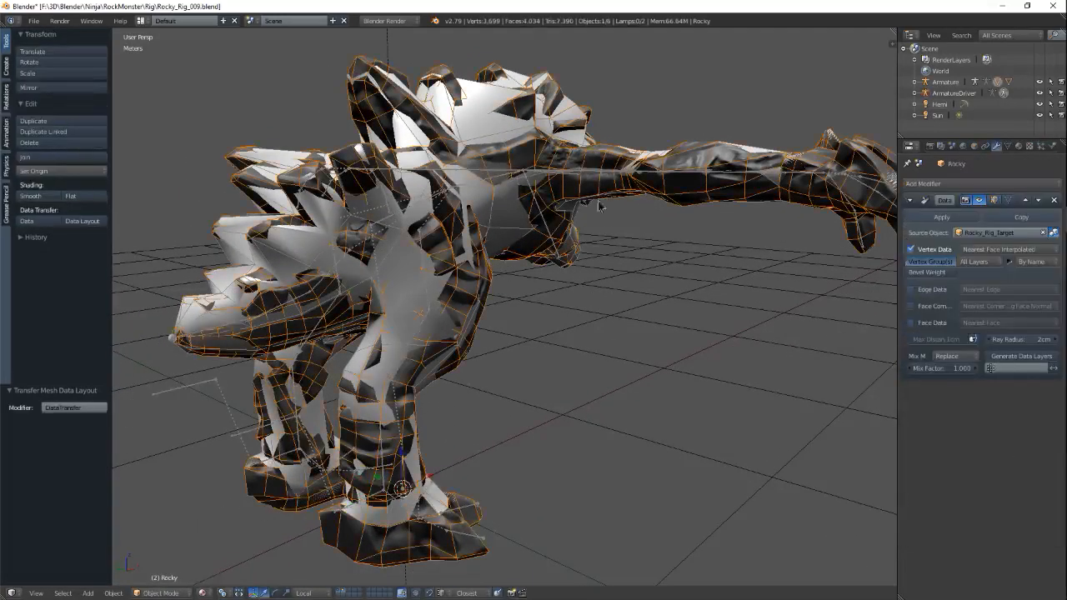
middle_drag(537, 292, 598, 272)
scroll(588, 272, up, 5)
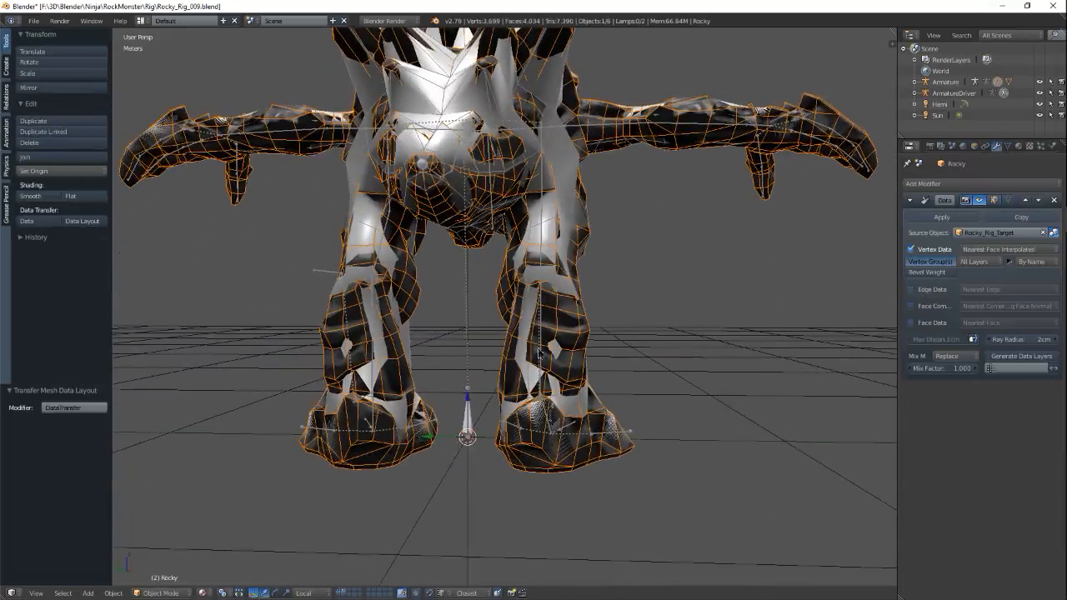
scroll(540, 353, up, 5)
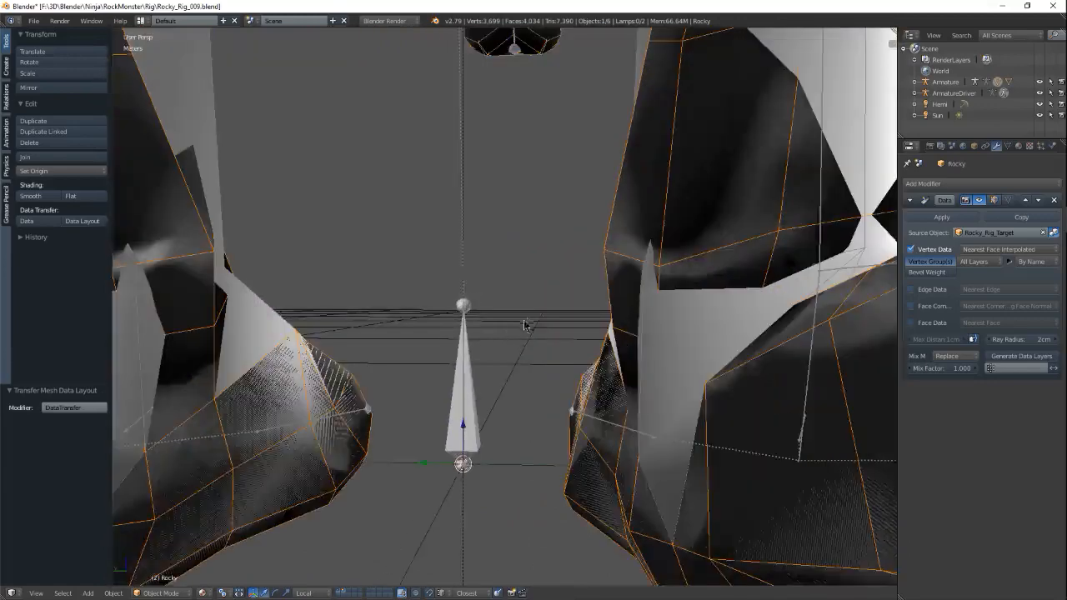
scroll(524, 326, up, 2)
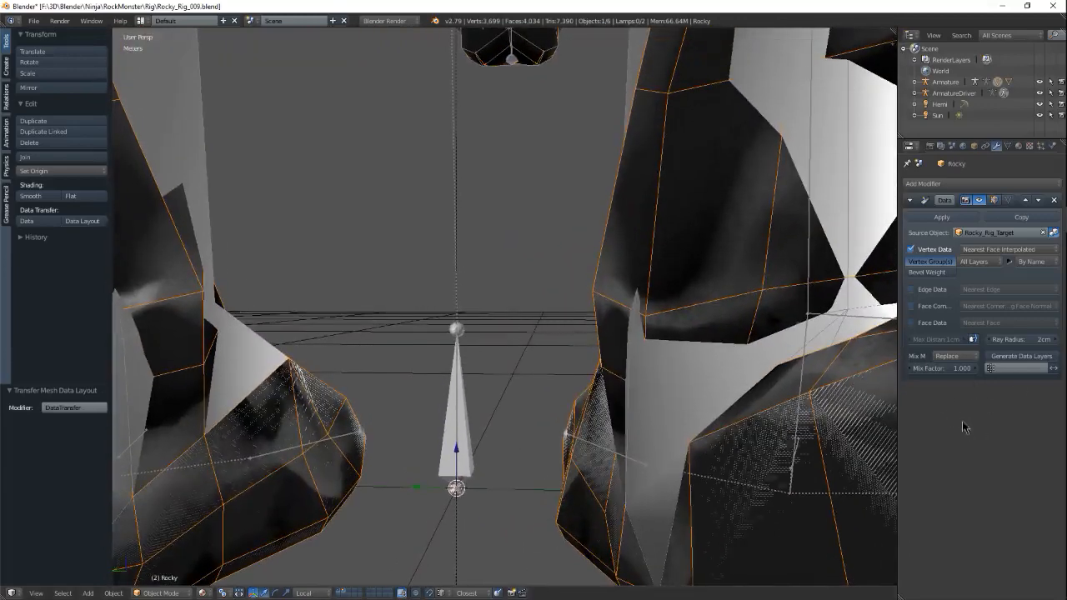
scroll(539, 338, up, 2)
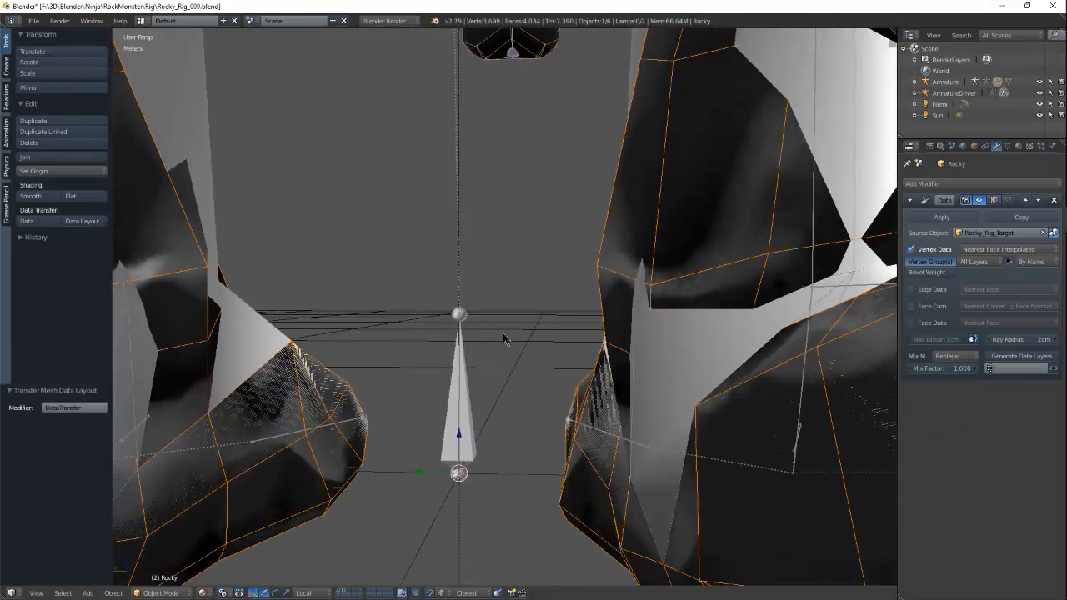
shift+right_click(464, 396)
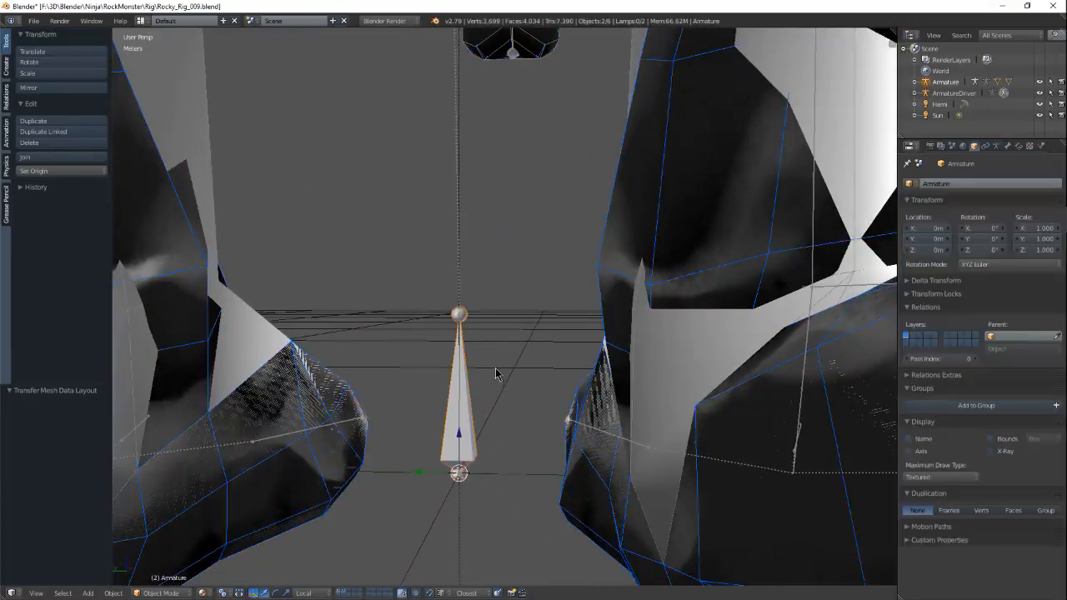
key(ctrl+p)
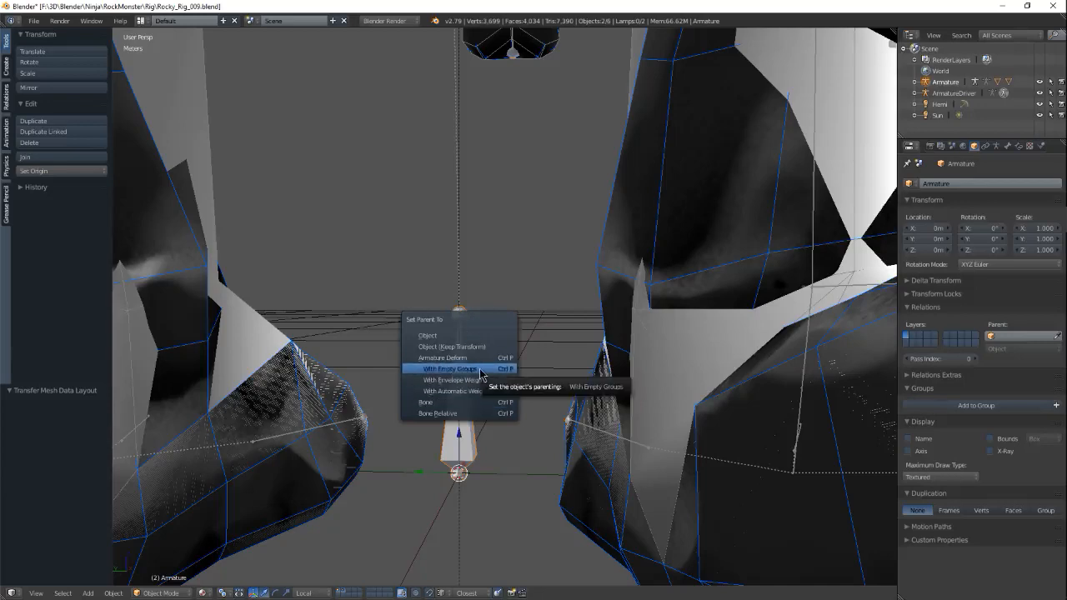
click(481, 372)
Try moving the b_lowerLeg_R.001 driver bone to test how the newly parented Rocky mesh deforms.
middle_drag(481, 372, 478, 296)
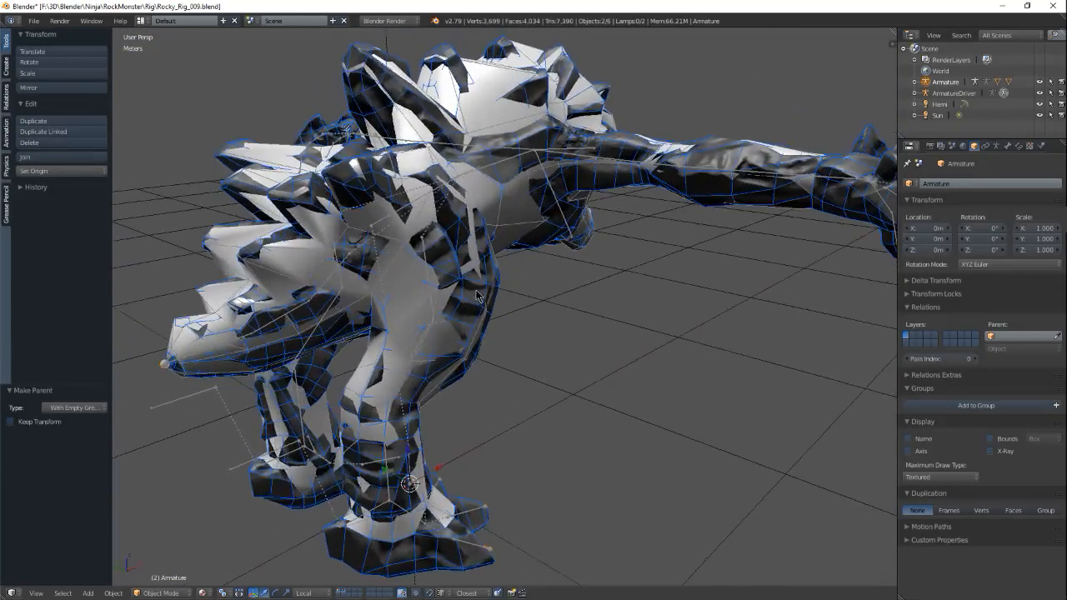
right_click(247, 472)
middle_drag(247, 472, 326, 395)
right_click(328, 471)
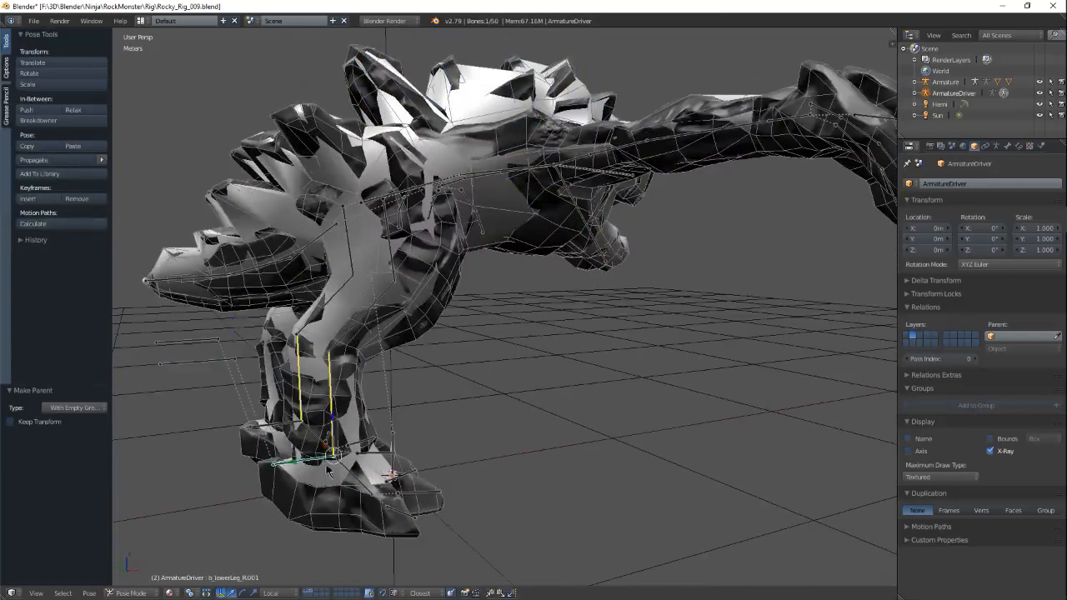
key(g)
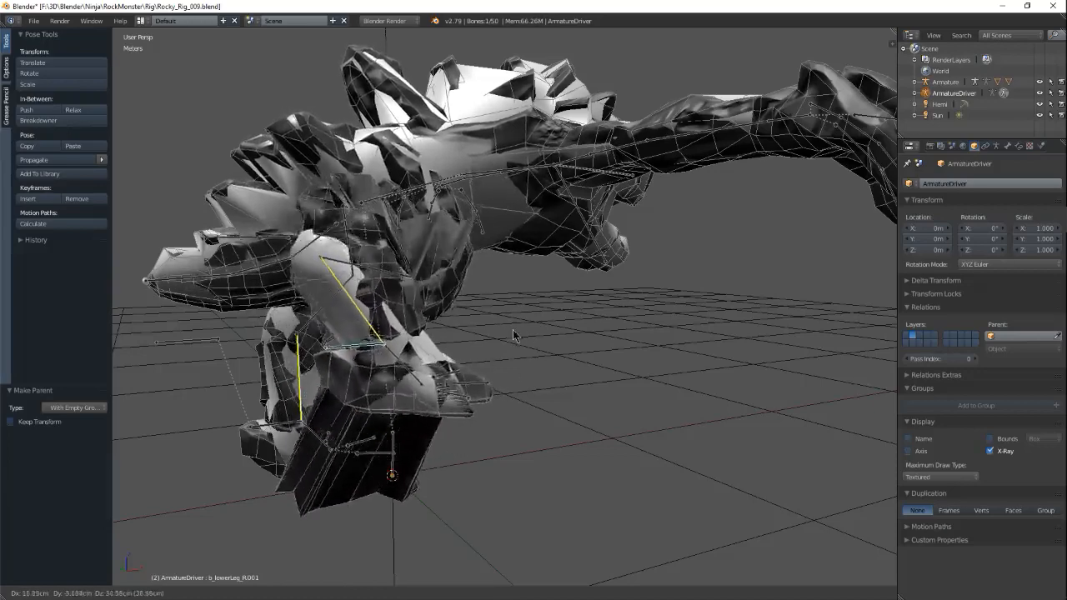
right_click(480, 364)
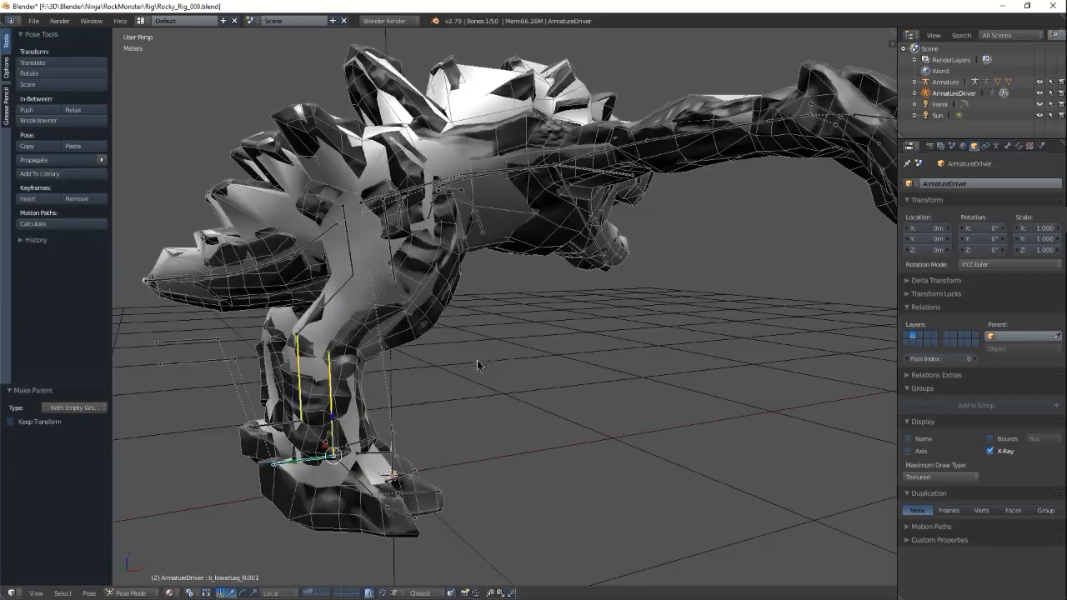
Apply the Data Transfer modifier on the detailed Rocky mesh, keeping its Armature modifier.
mouse_move(479, 364)
middle_down()
mouse_move(426, 375)
mouse_move(480, 345)
middle_up()
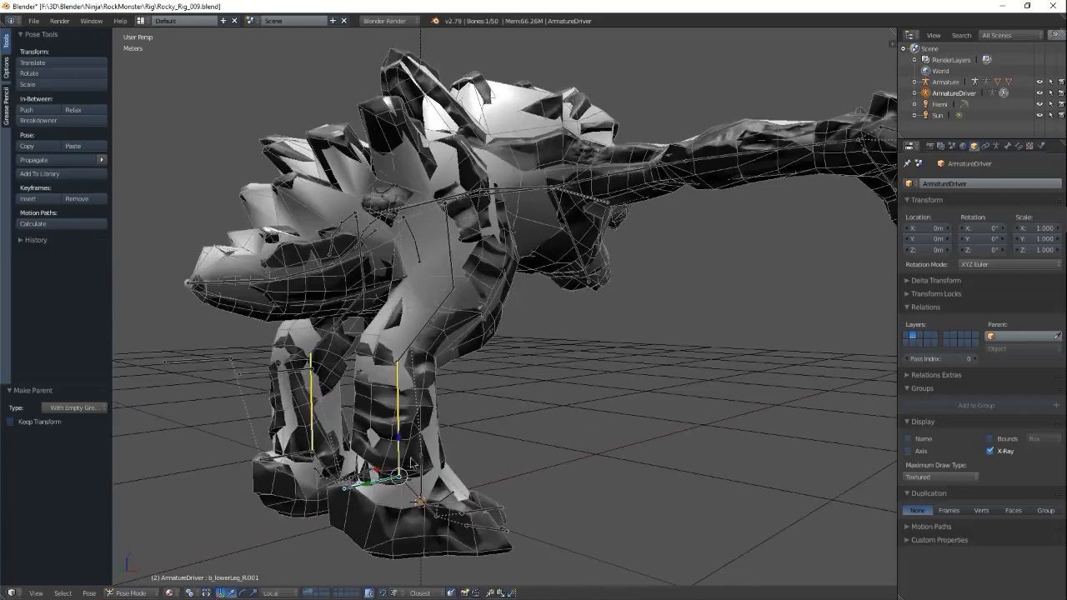
middle_drag(447, 369, 491, 363)
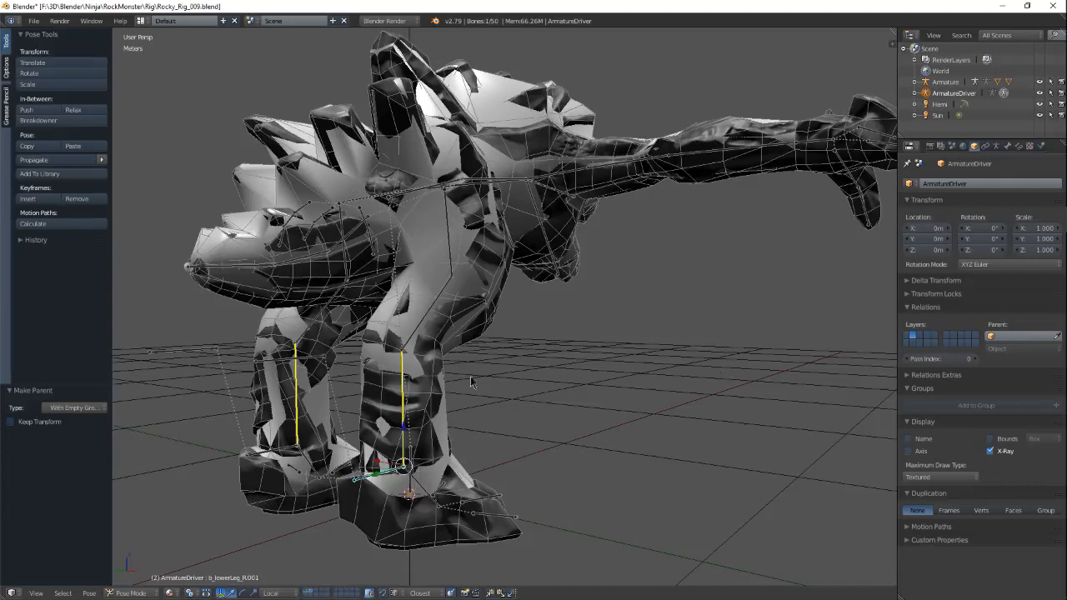
click(1007, 146)
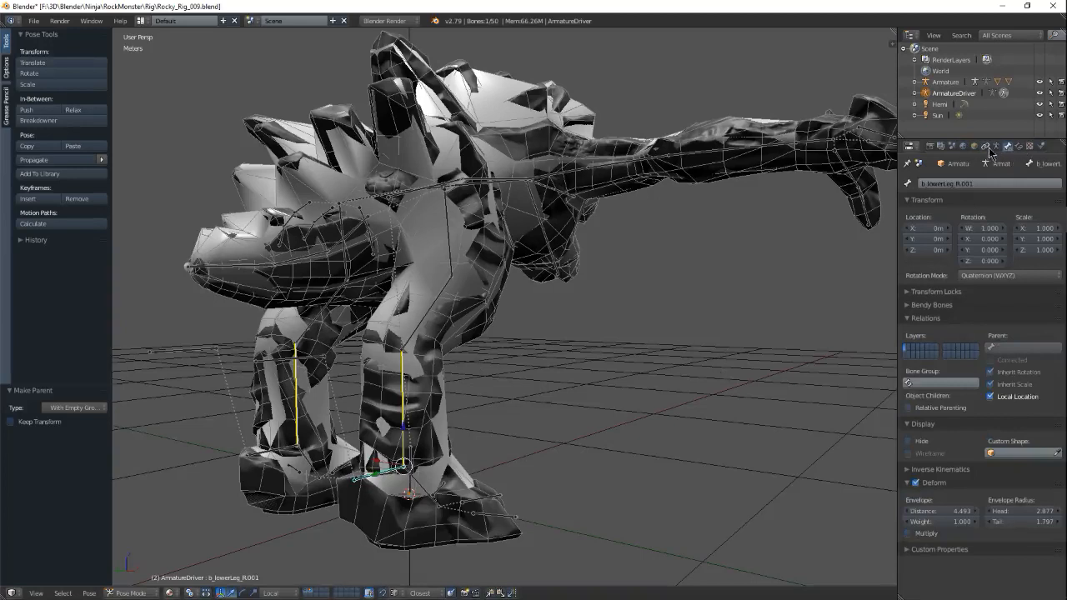
click(996, 147)
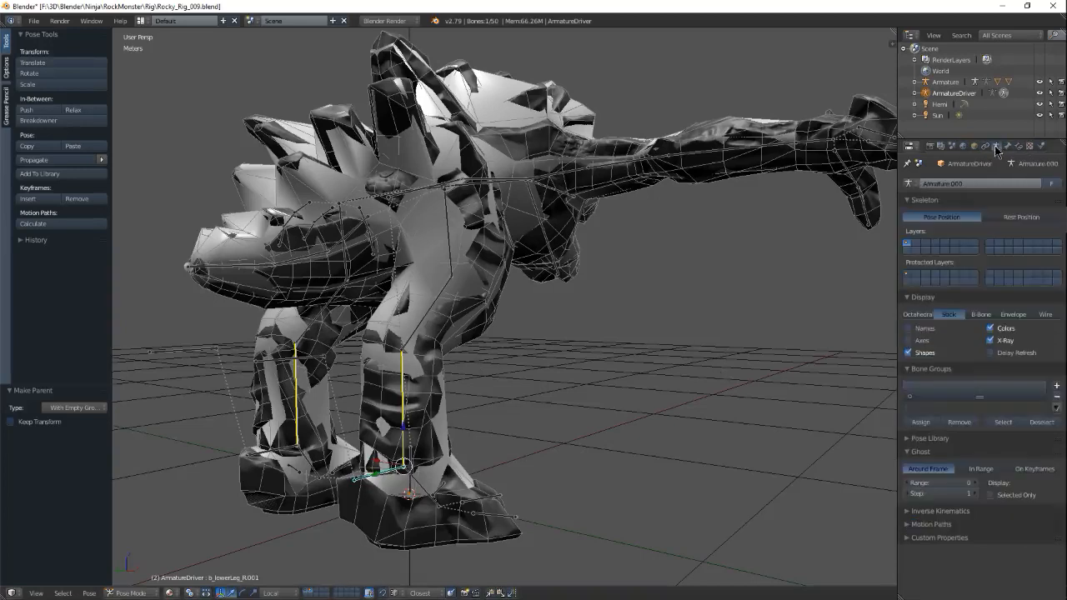
right_click(490, 332)
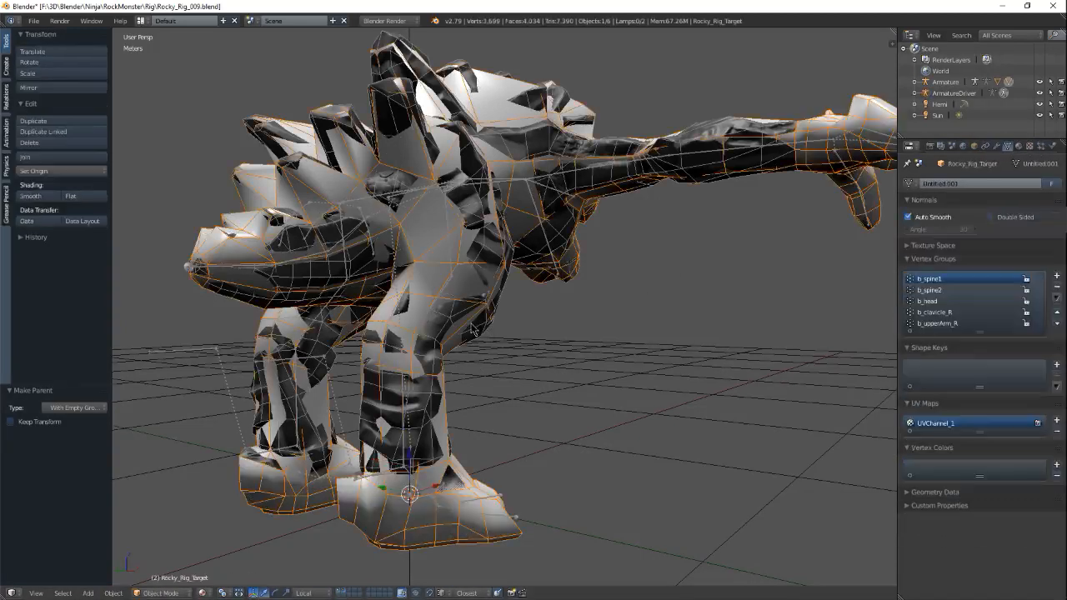
right_click(564, 239)
click(996, 146)
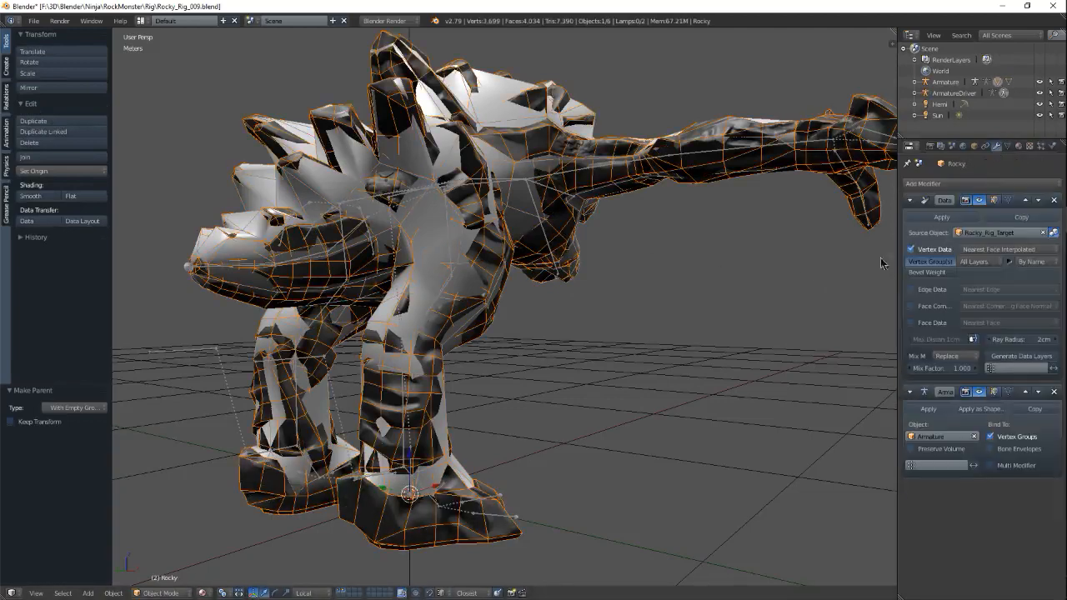
middle_drag(517, 349, 676, 358)
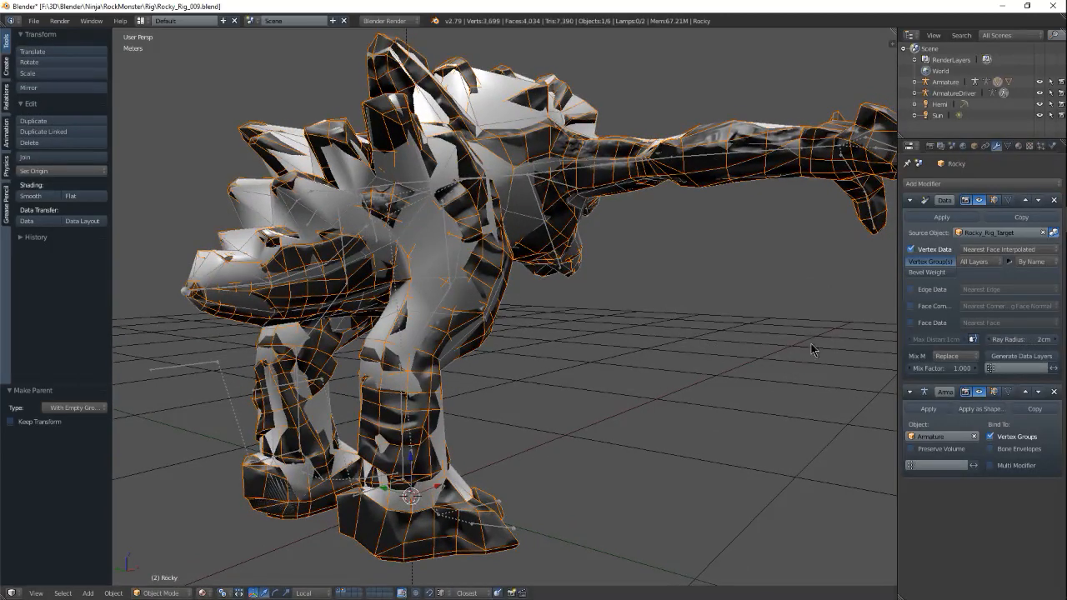
click(942, 217)
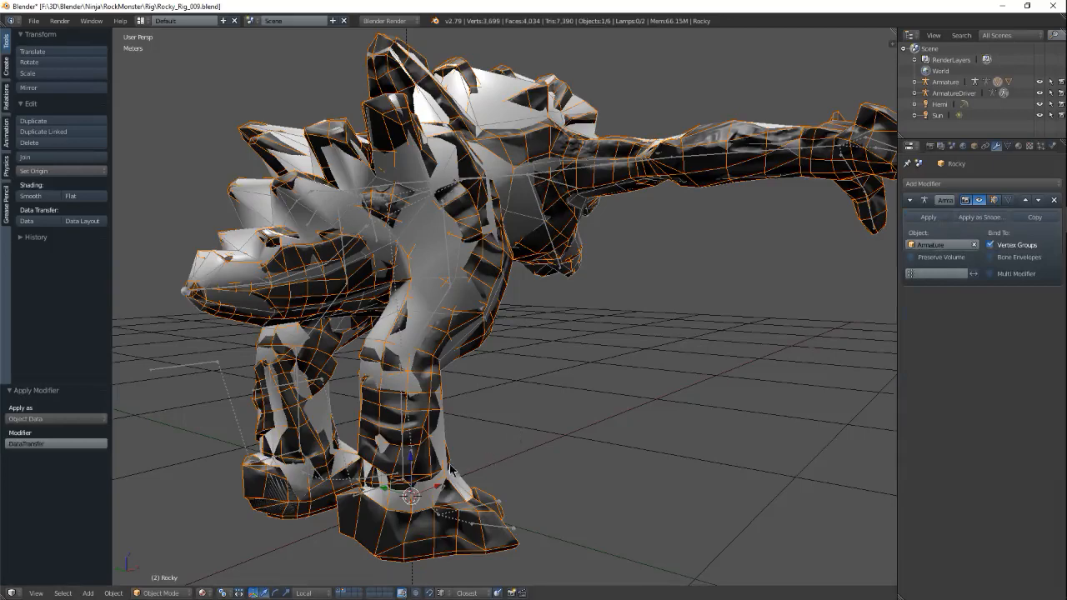
Try moving the b_lowerLeg_R.001 driver bone again to test the leg deformation with the transferred weights applied.
middle_drag(446, 464, 398, 455)
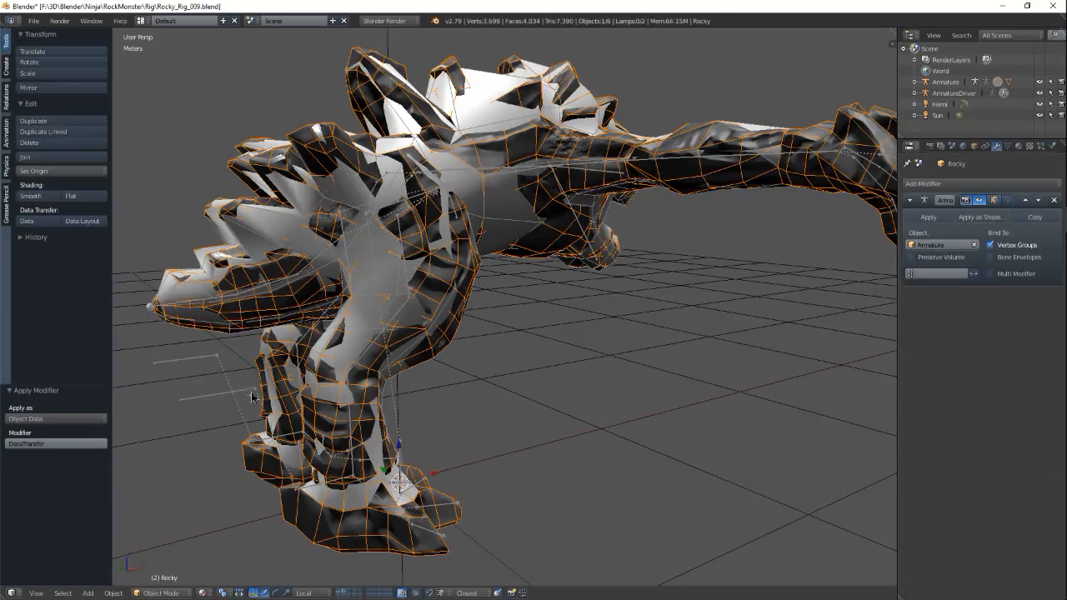
right_click(221, 393)
right_click(325, 490)
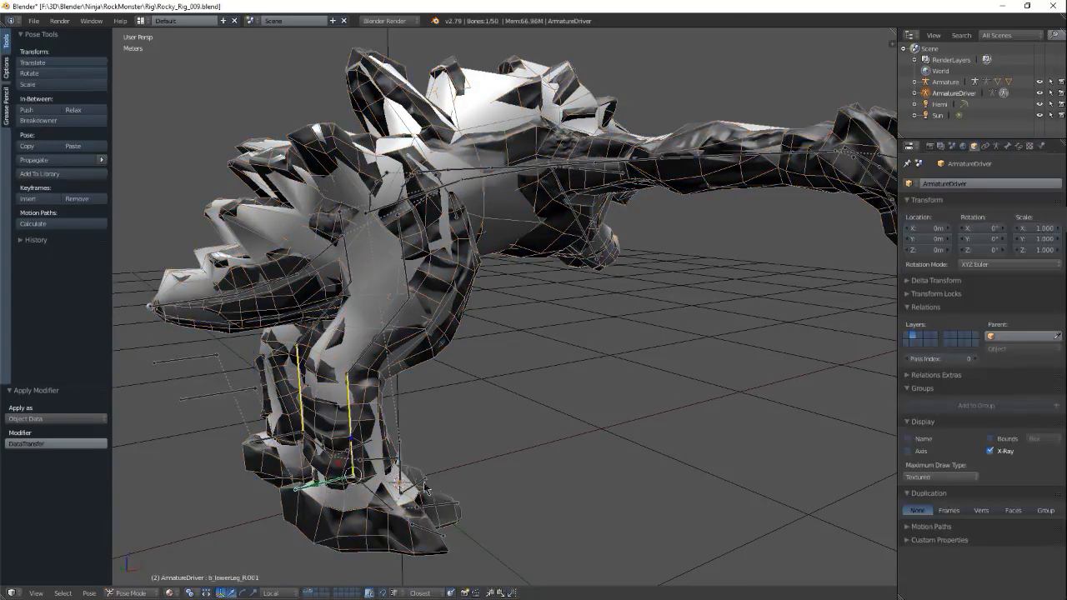
key(g)
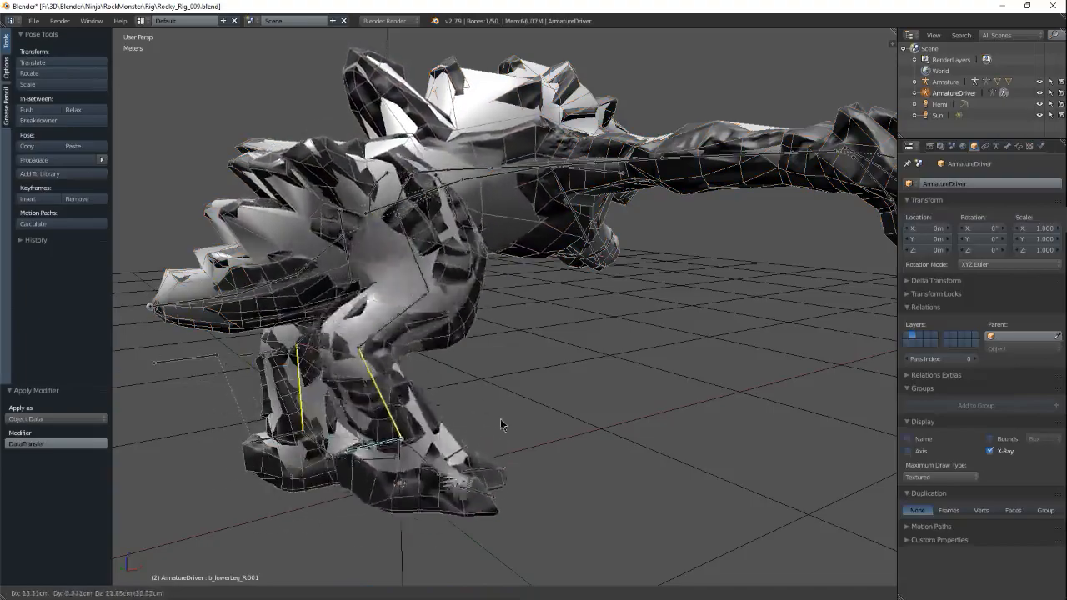
right_click(461, 424)
middle_drag(460, 424, 516, 366)
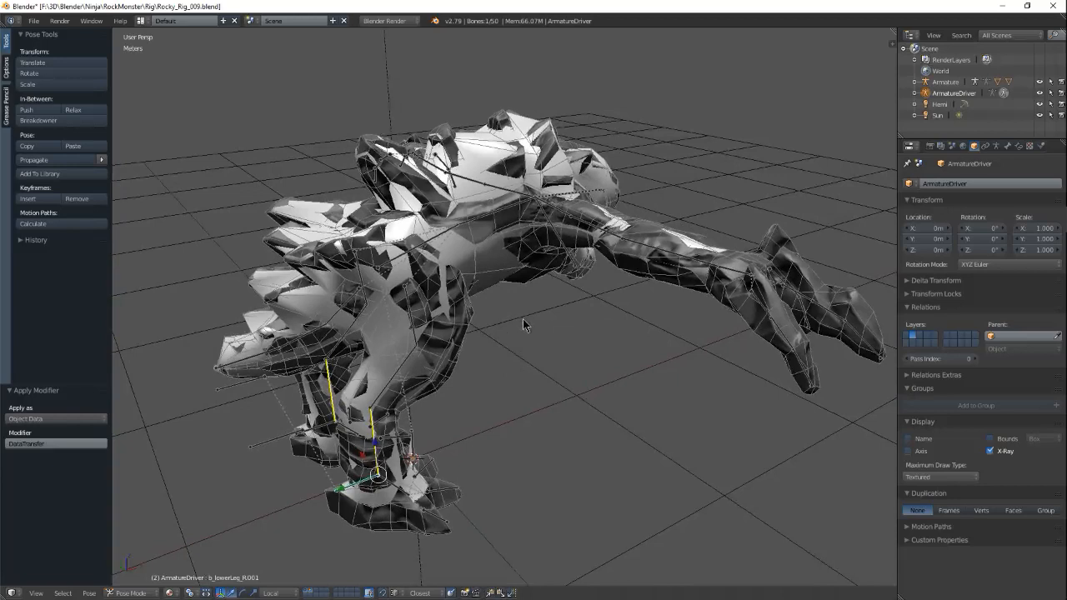
Leave Pose Mode and hide the Rocky and Rocky_Rig_Target meshes so only the armatures show.
key(ctrl+Tab)
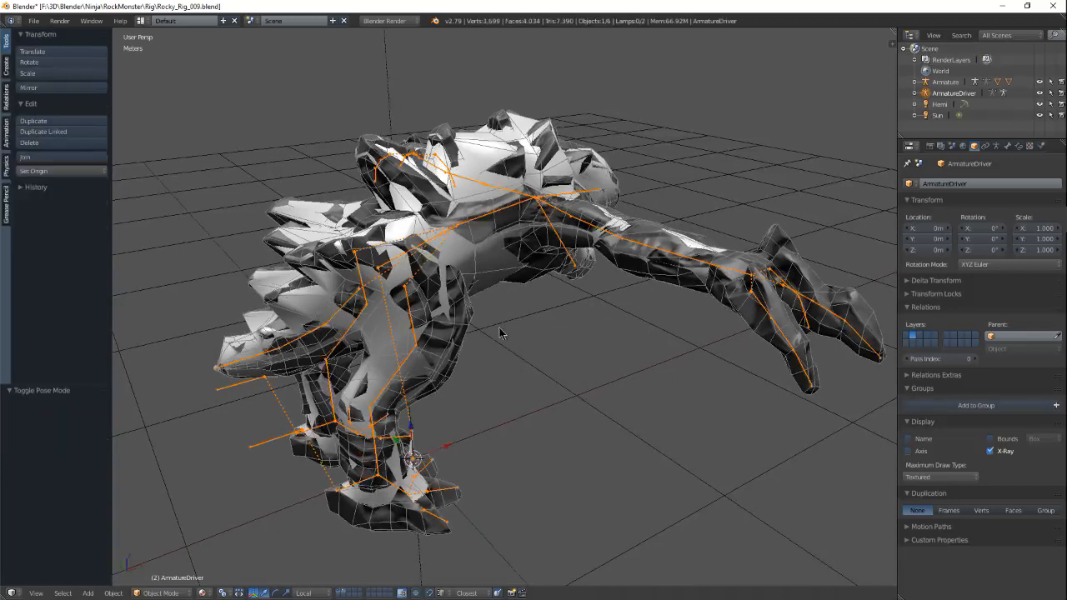
right_click(455, 341)
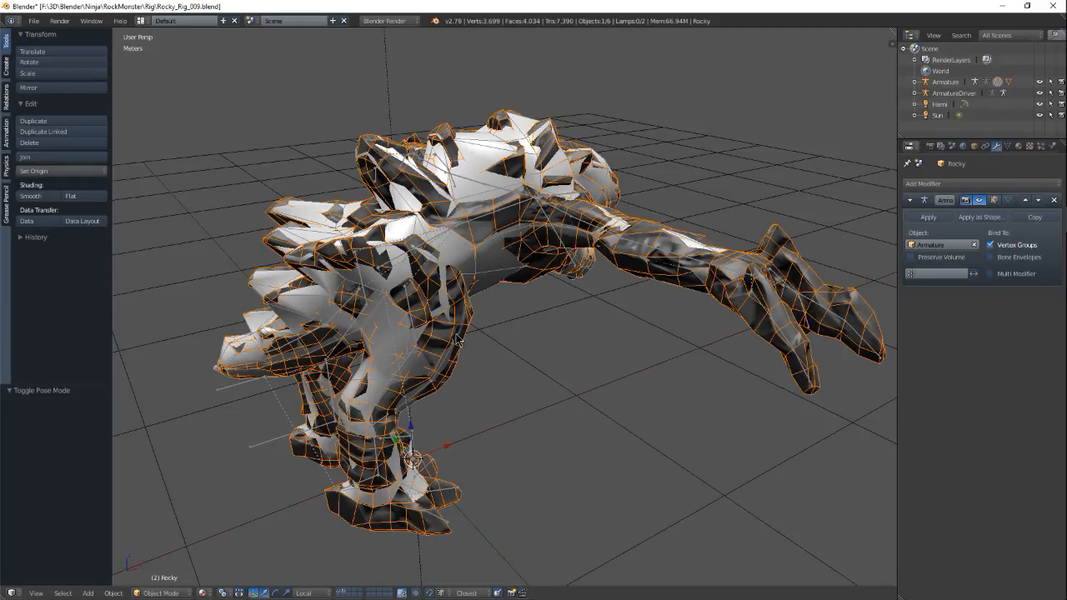
key(h)
right_click(501, 300)
key(h)
middle_drag(479, 333, 451, 331)
Select ArmatureDriver and try the Octahedral bone display before setting it back to Stick.
right_click(431, 323)
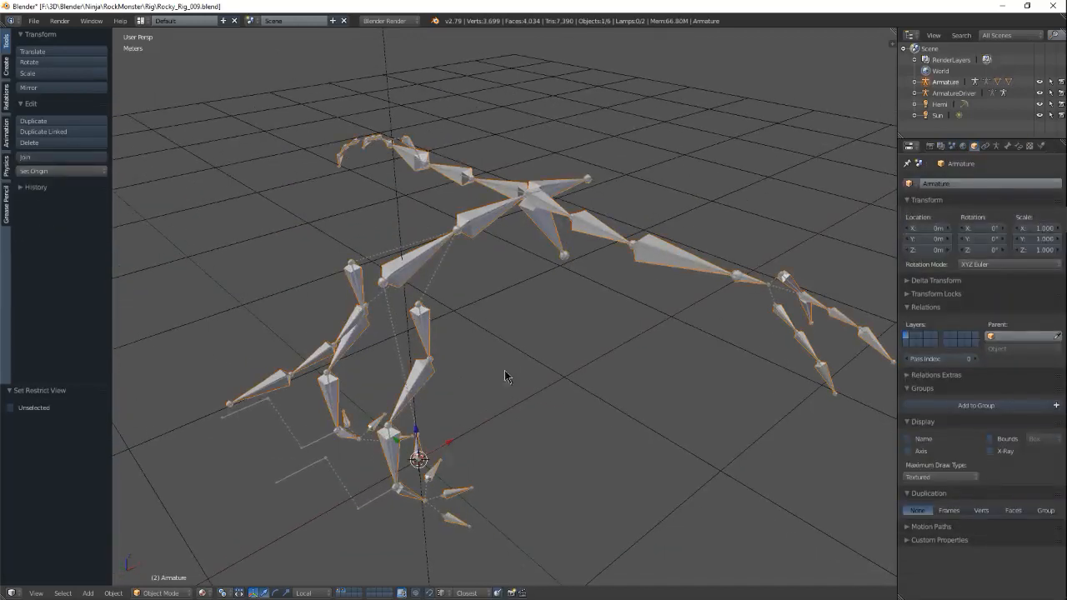
middle_drag(505, 341, 528, 337)
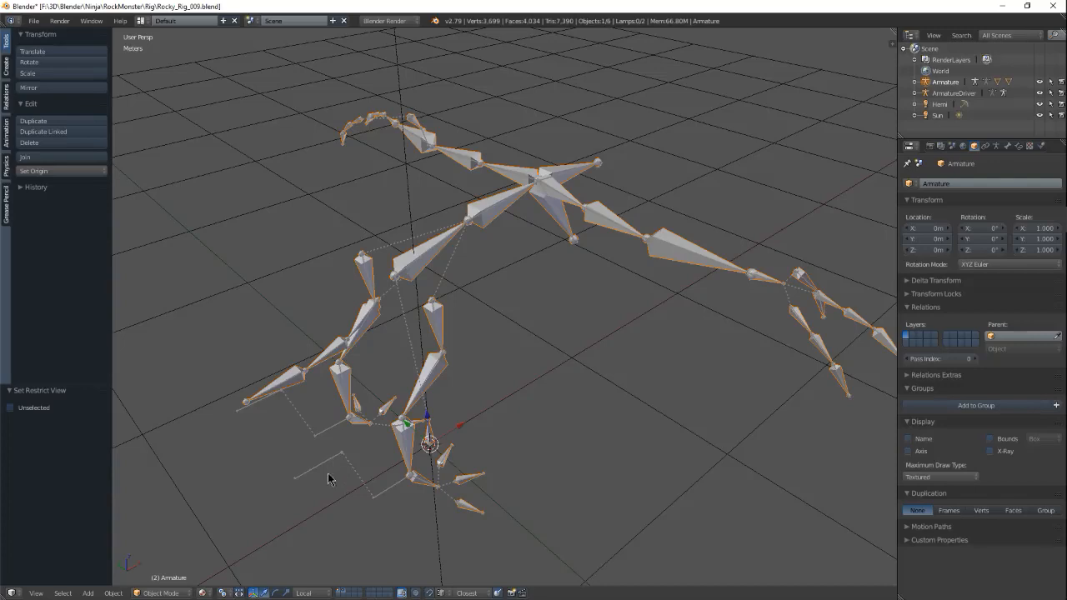
right_click(329, 463)
middle_drag(469, 426, 479, 375)
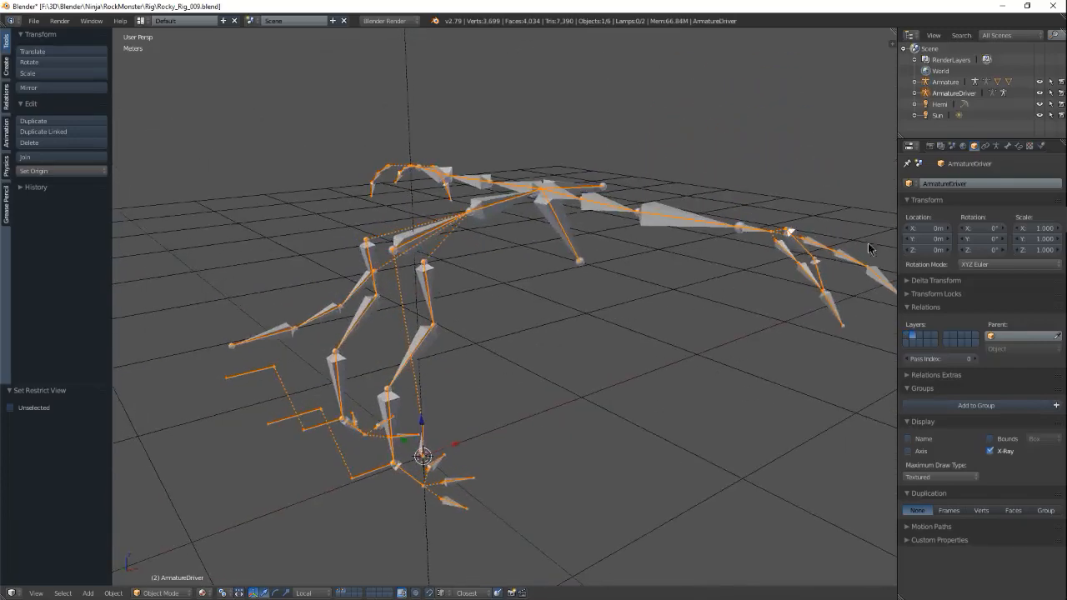
click(996, 147)
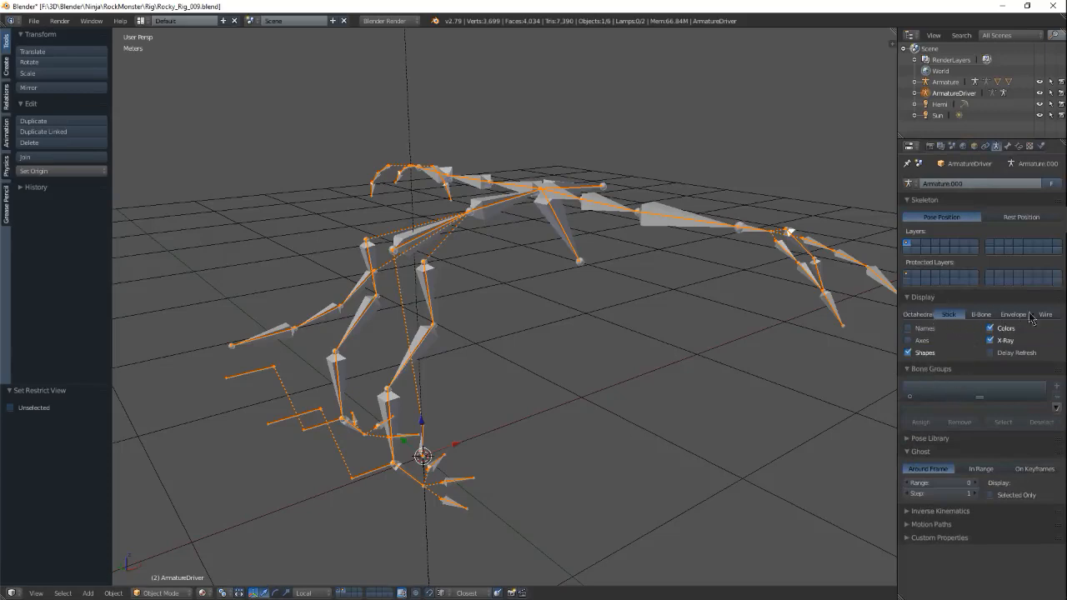
click(922, 317)
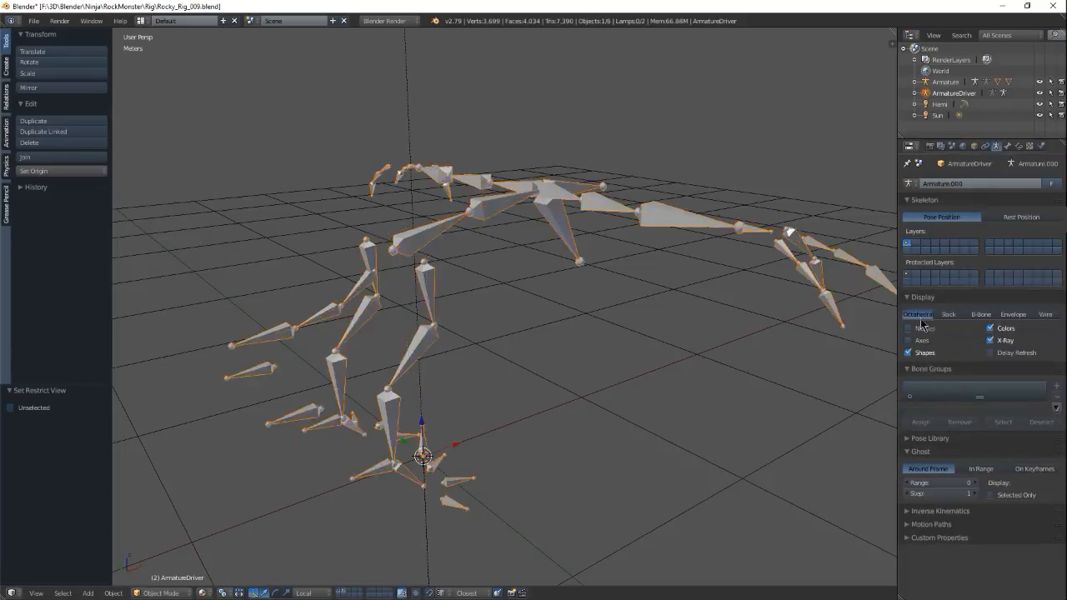
click(957, 316)
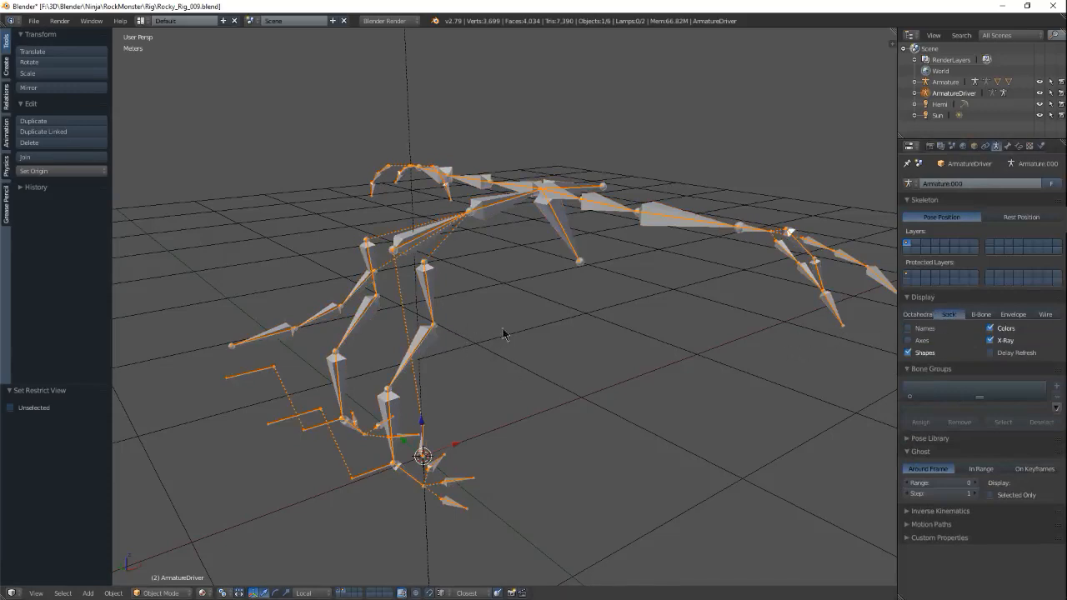
Toggle ArmatureDriver's X-Ray display off and on to compare, leaving it enabled.
click(973, 146)
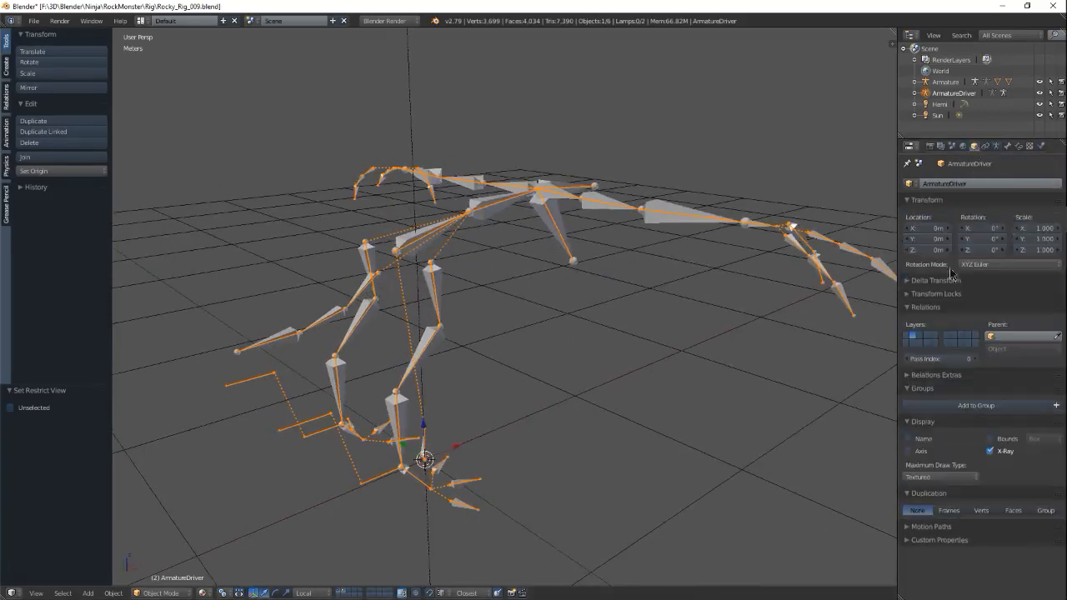
click(998, 451)
click(997, 452)
click(997, 453)
click(998, 452)
middle_drag(526, 340, 469, 360)
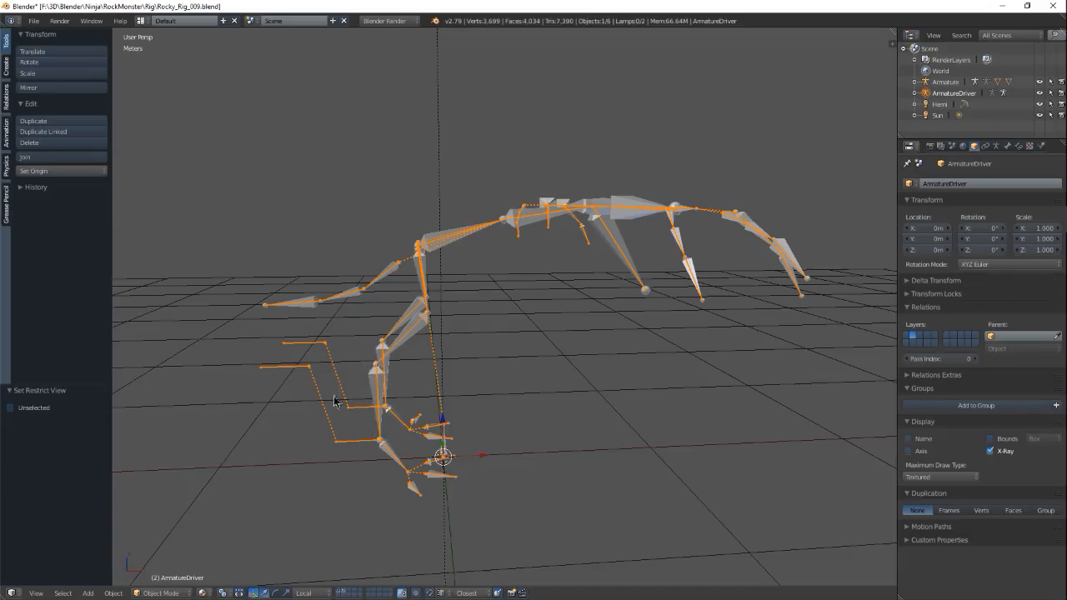
middle_drag(405, 390, 394, 391)
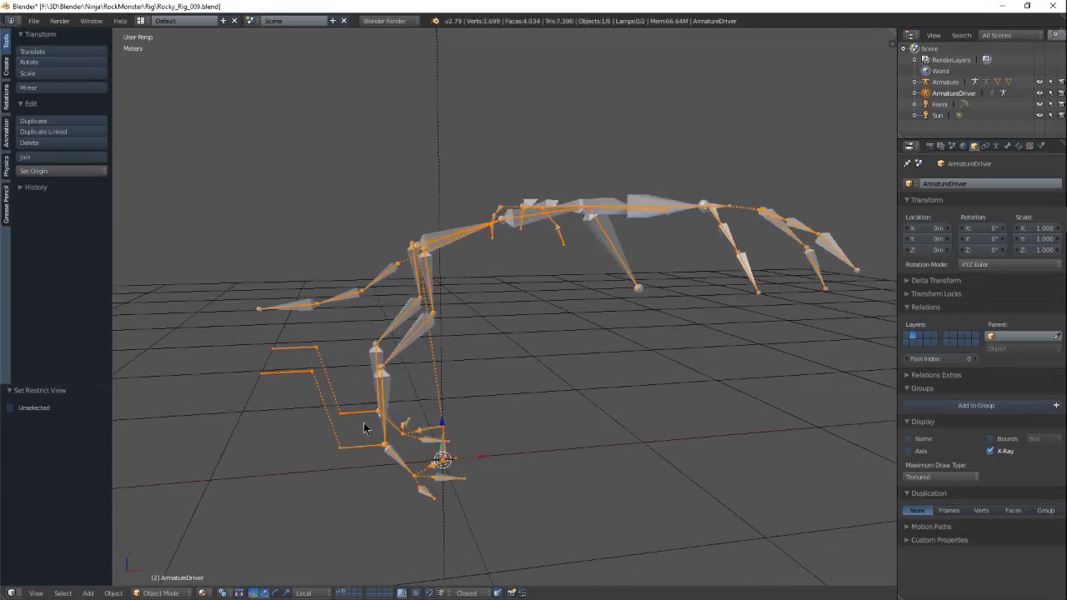
middle_drag(388, 402, 484, 341)
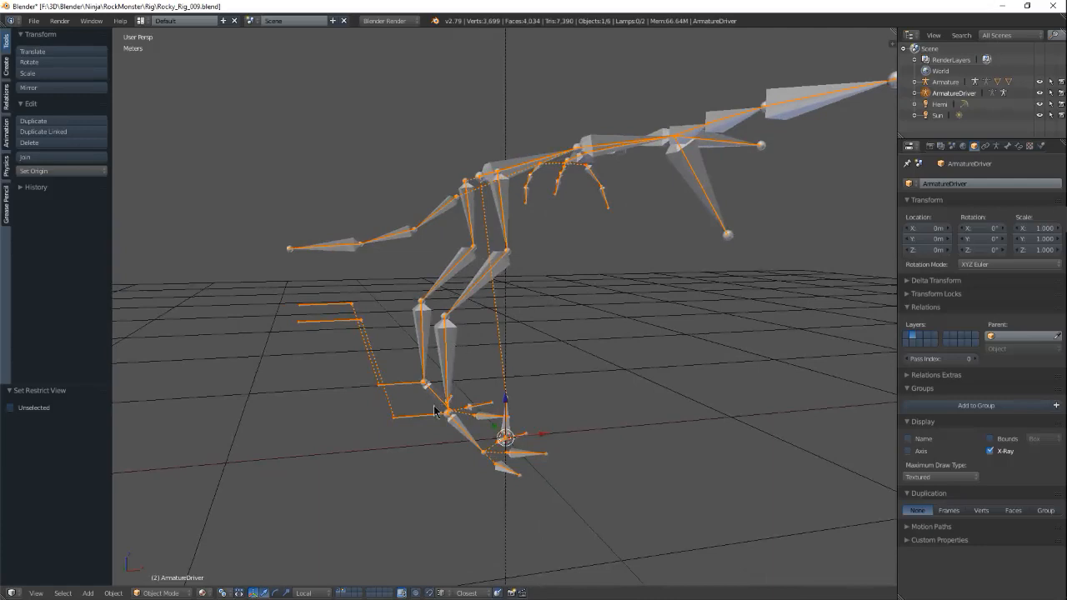
Select the deform Armature to compare it with ArmatureDriver, reselect ArmatureDriver and enter Pose Mode.
right_click(453, 348)
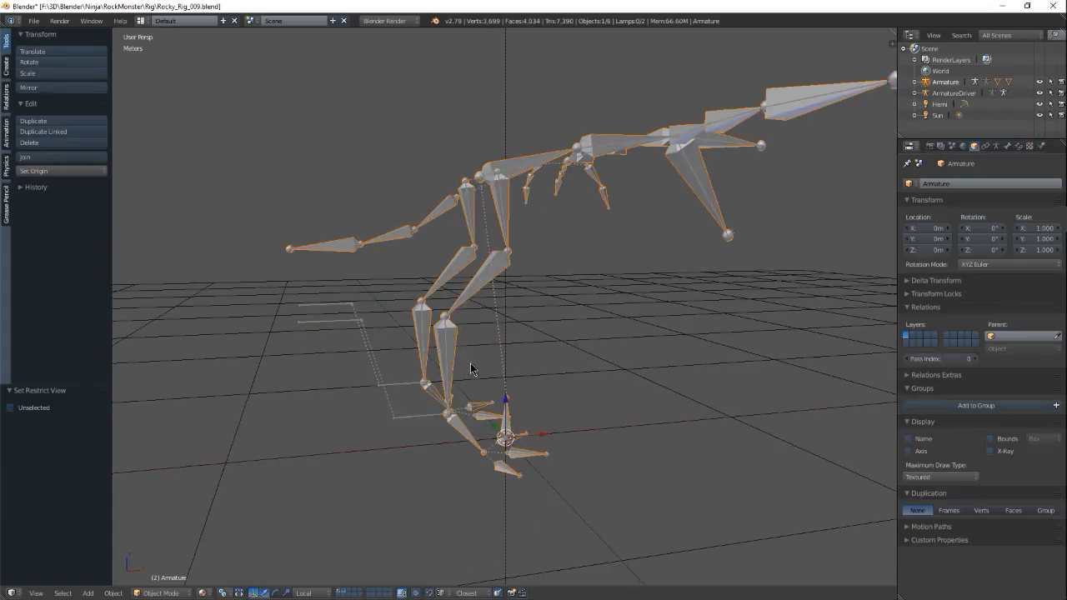
right_click(348, 324)
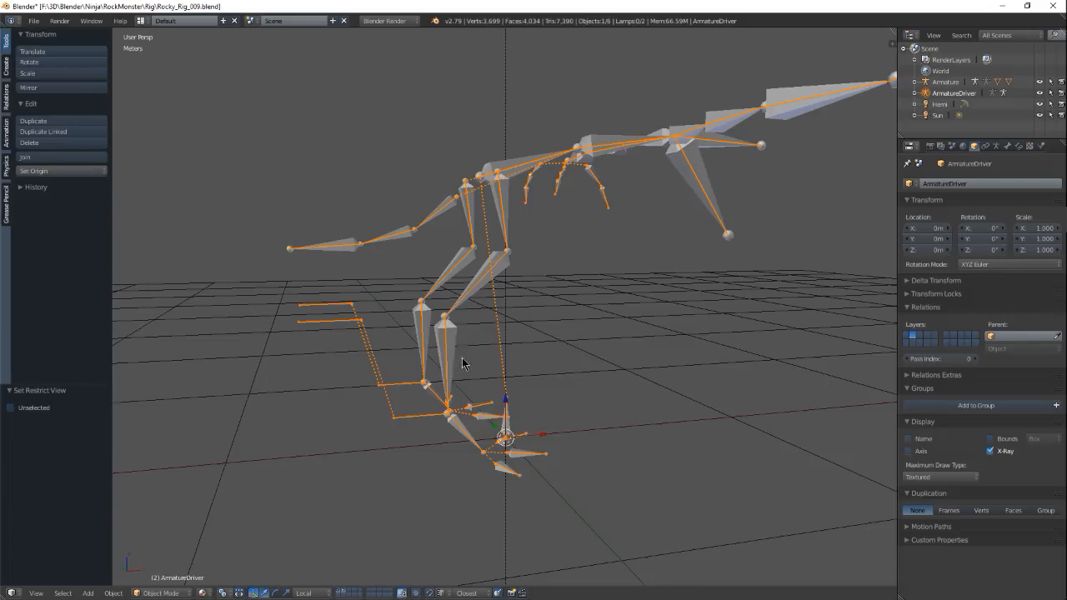
key(ctrl+Tab)
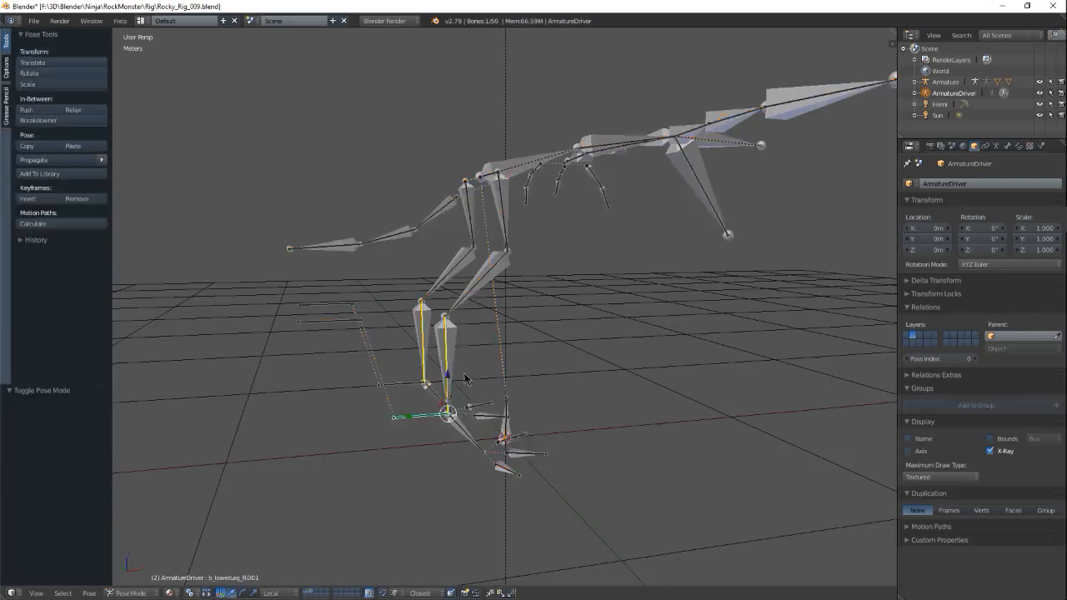
Try moving the b_lowerLeg_R.001 driver bone to see how the deform leg bones follow it.
middle_drag(493, 388, 475, 388)
middle_drag(476, 377, 535, 354)
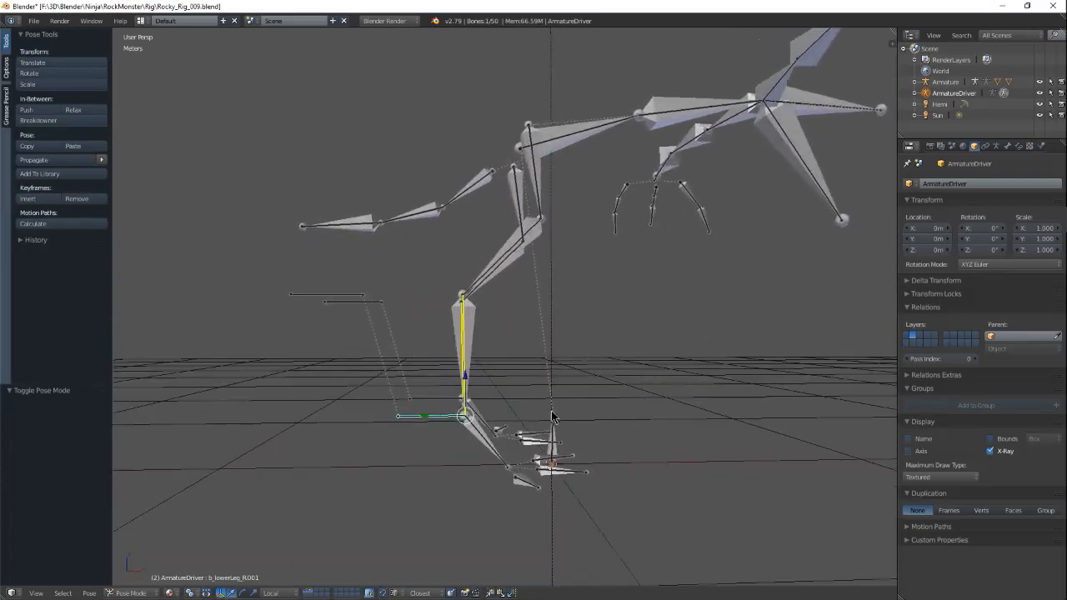
key(g)
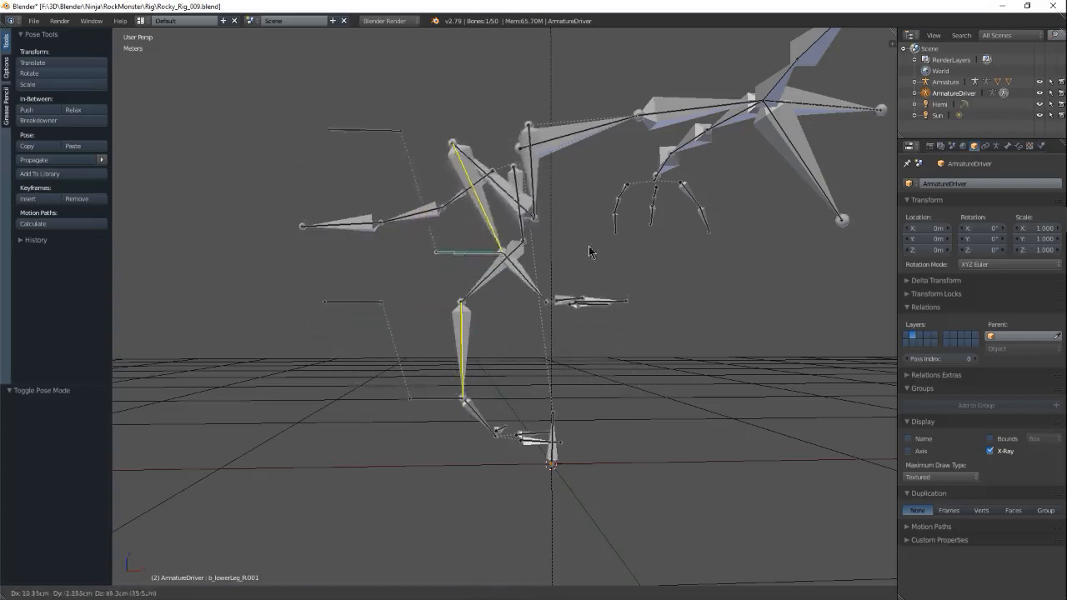
right_click(513, 338)
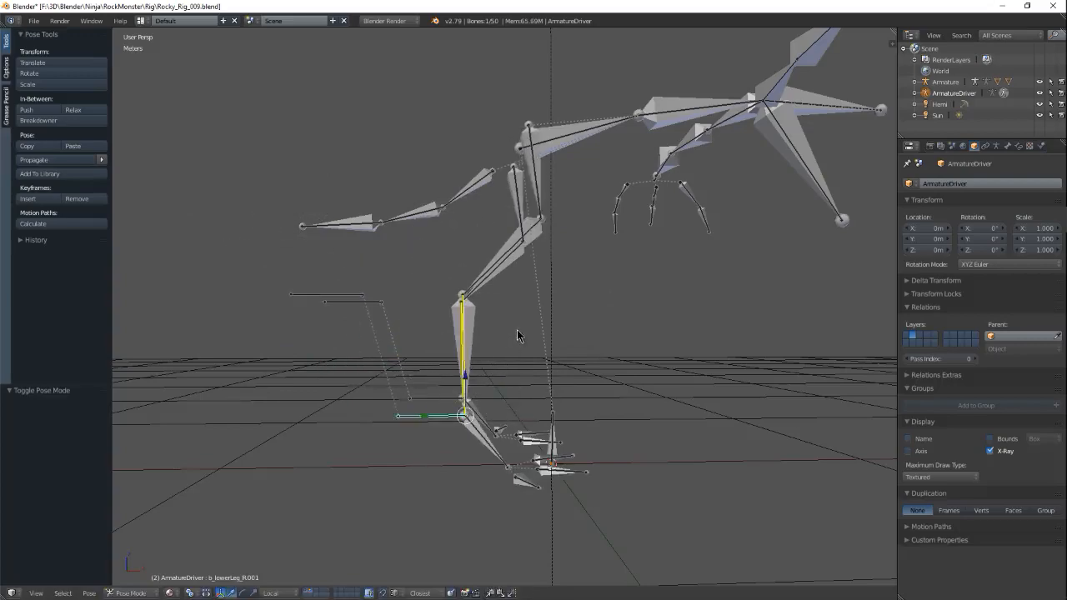
Leave Pose Mode and inspect the deform Armature's b_lowerLeg_R bone in Edit Mode against the surrounding driver bones.
middle_drag(517, 375, 565, 388)
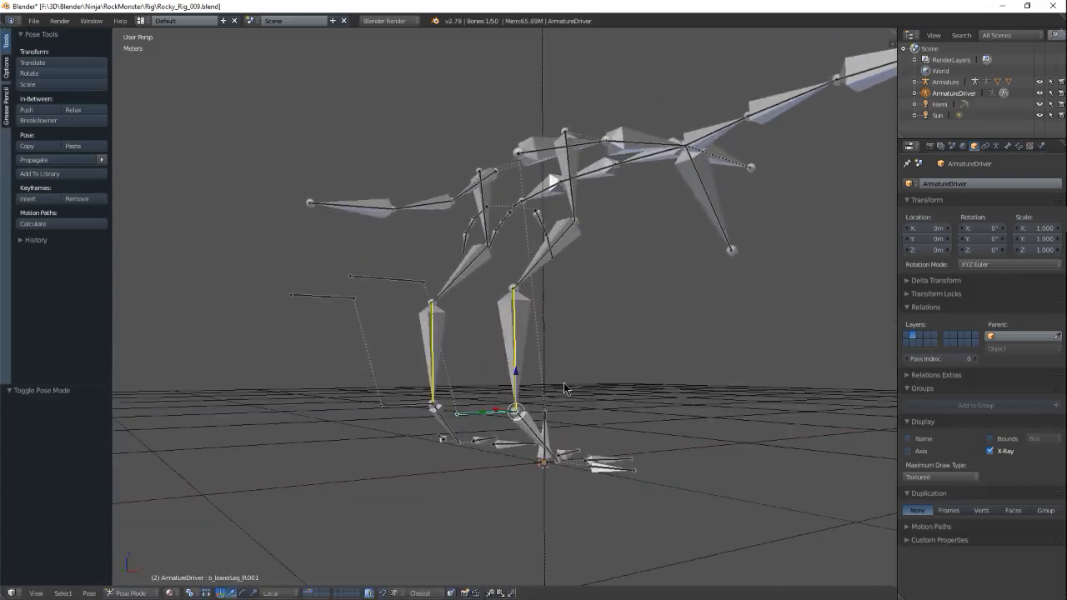
scroll(565, 387, up, 5)
middle_drag(536, 336, 534, 337)
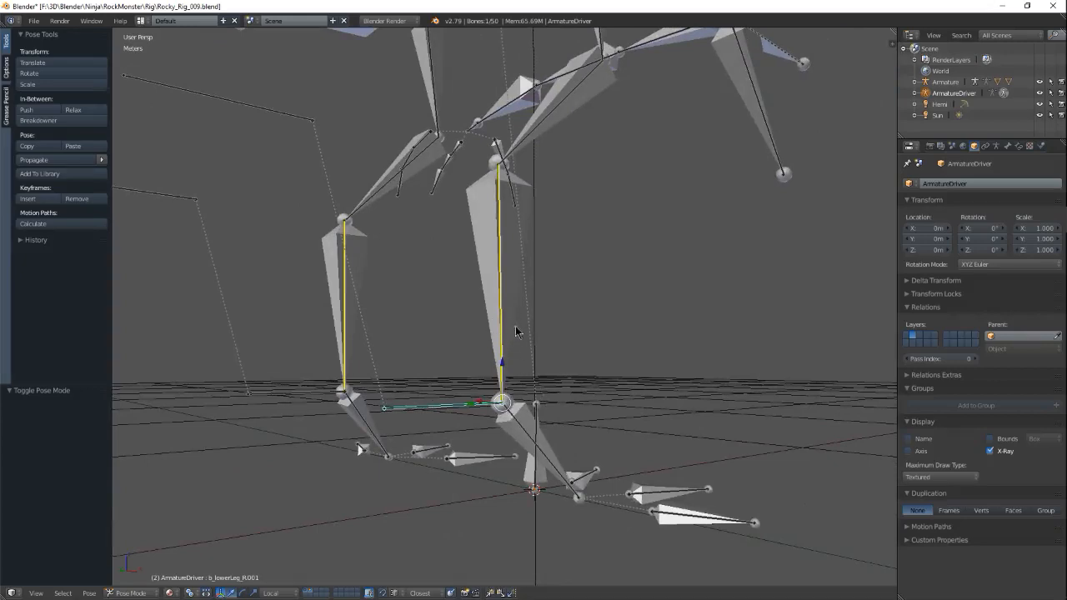
mouse_move(523, 363)
middle_down()
mouse_move(539, 362)
mouse_move(533, 347)
mouse_move(512, 337)
mouse_move(478, 376)
mouse_move(507, 350)
mouse_move(539, 346)
mouse_move(537, 357)
mouse_move(520, 348)
mouse_move(537, 363)
middle_up()
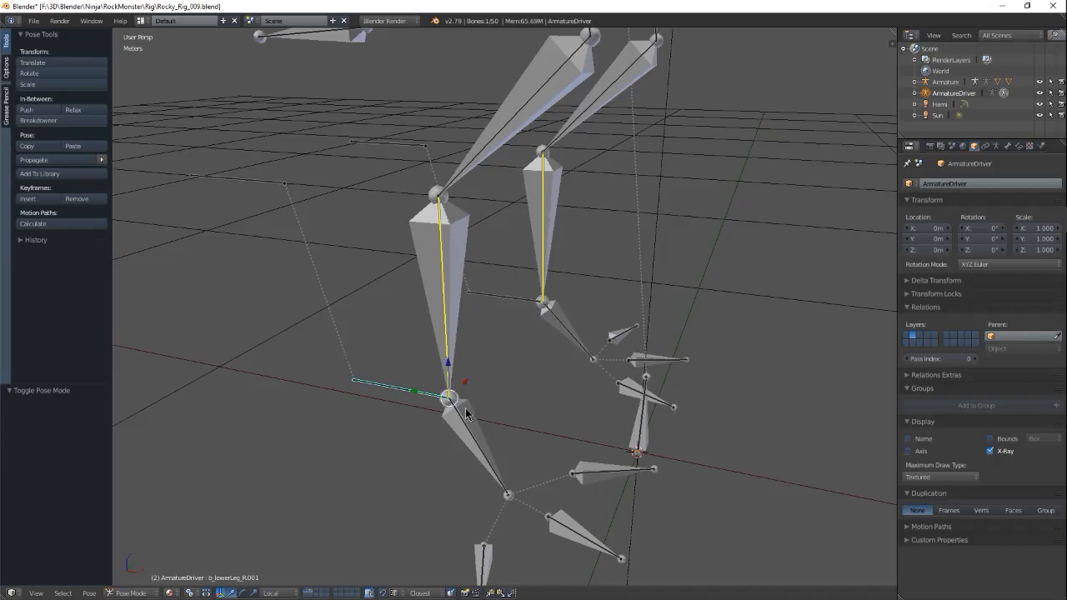
middle_drag(497, 391, 559, 356)
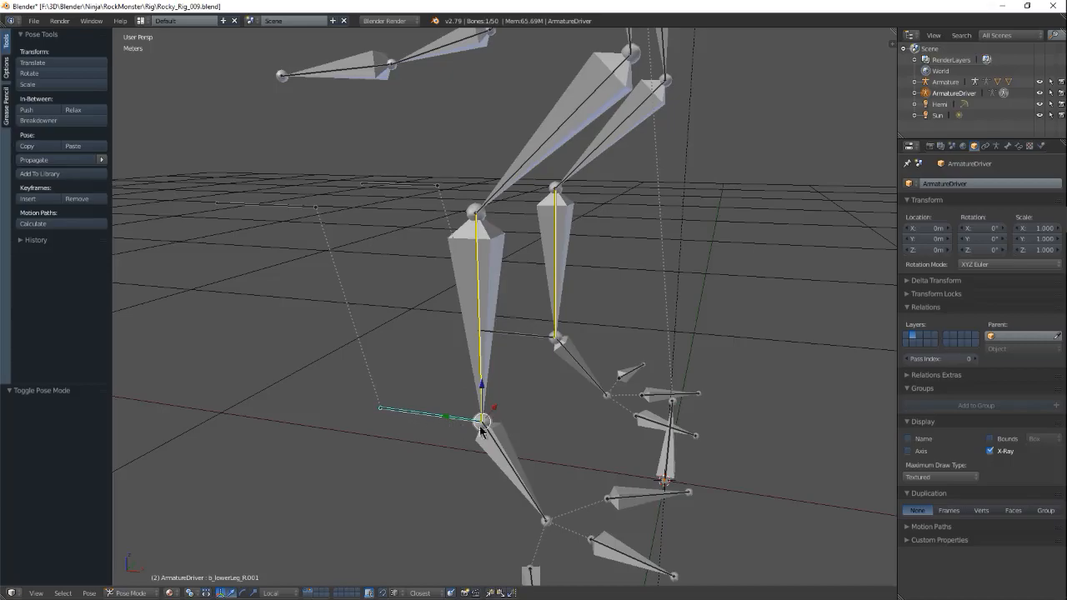
middle_drag(505, 423, 553, 333)
key(ctrl+Tab)
right_click(543, 307)
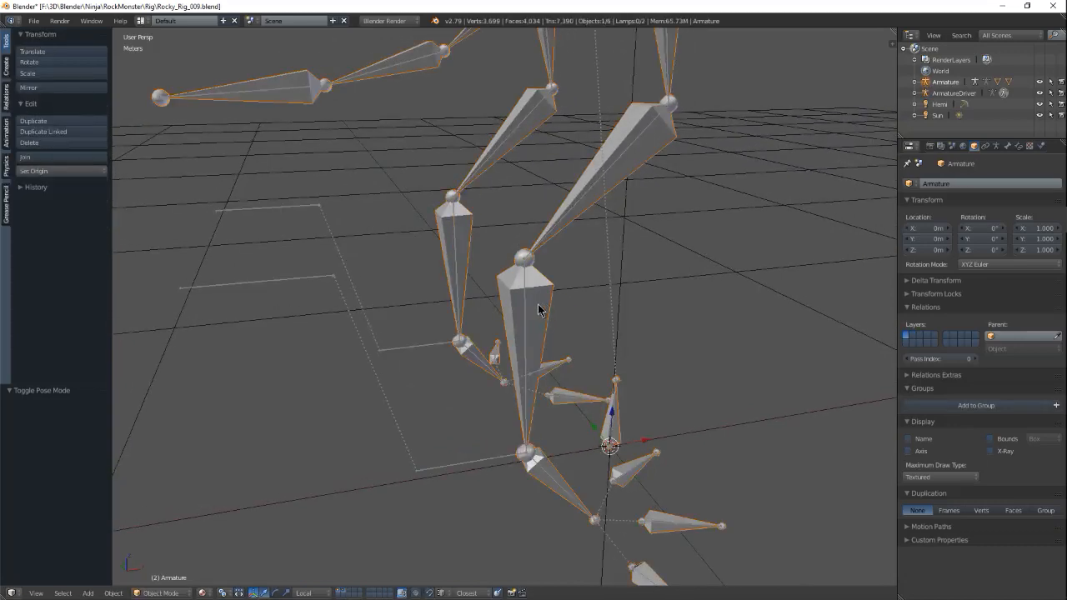
key(Tab)
right_click(537, 310)
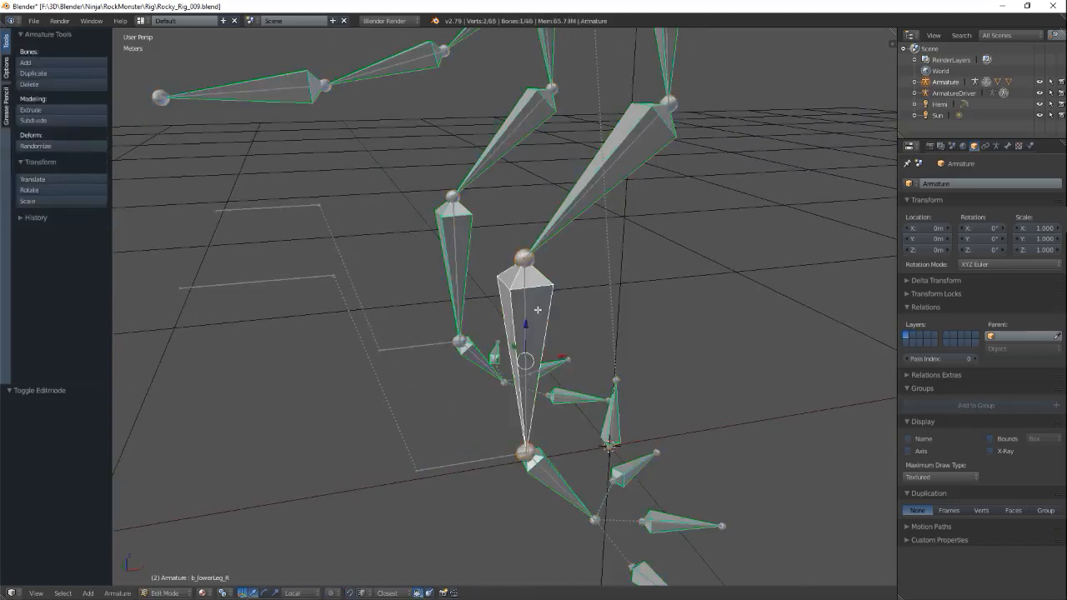
middle_drag(567, 368, 564, 327)
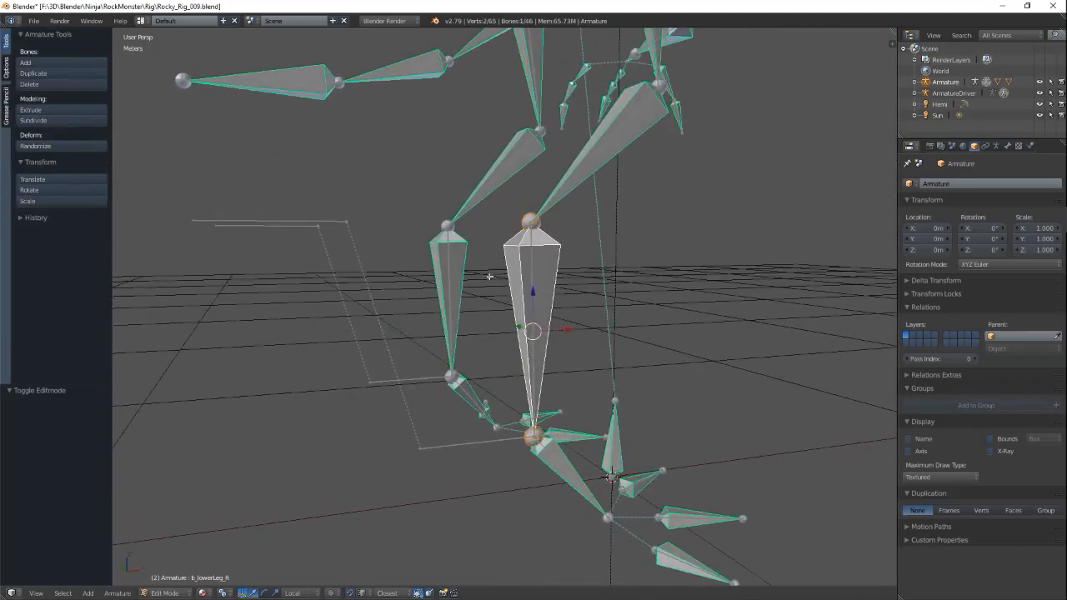
middle_drag(552, 363, 500, 384)
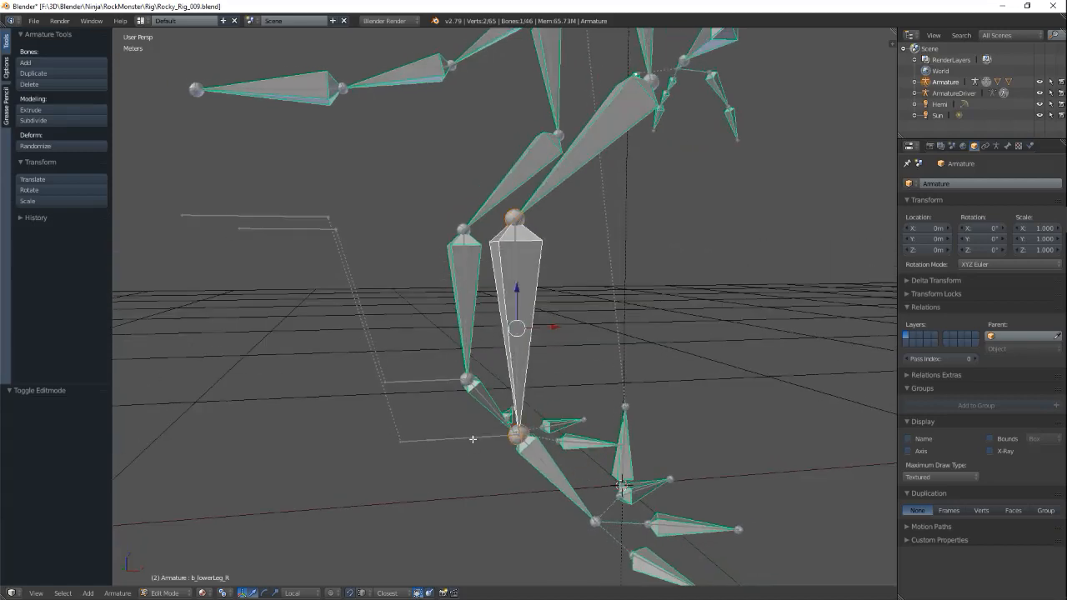
Return to ArmatureDriver in Pose Mode and try lifting the b_lowerLeg_R.001 bone with its foot.
key(Tab)
right_click(458, 435)
key(ctrl+Tab)
middle_drag(550, 418, 546, 279)
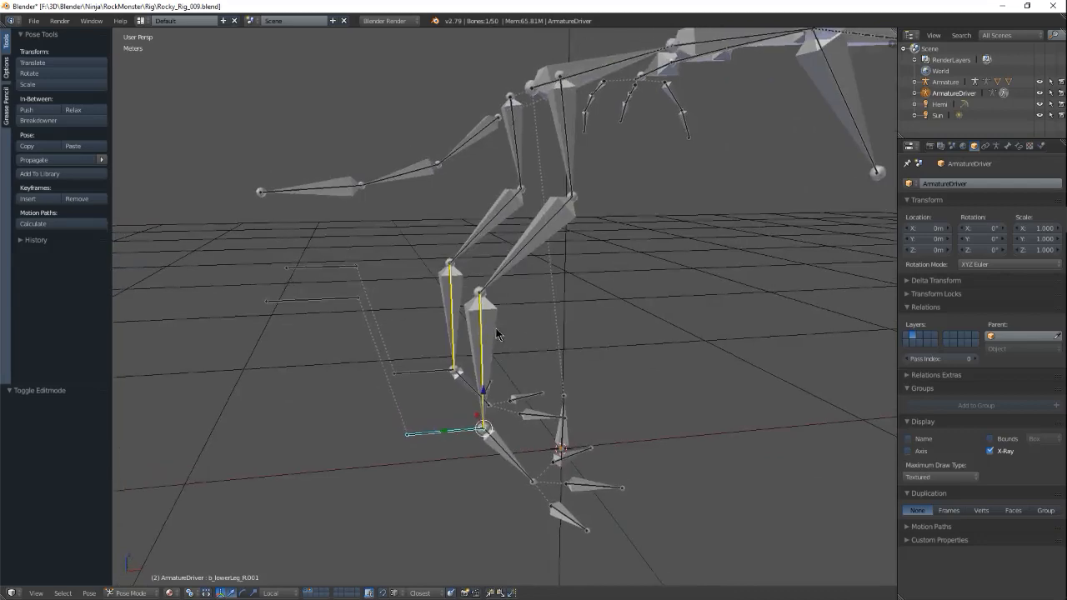
middle_drag(482, 401, 514, 393)
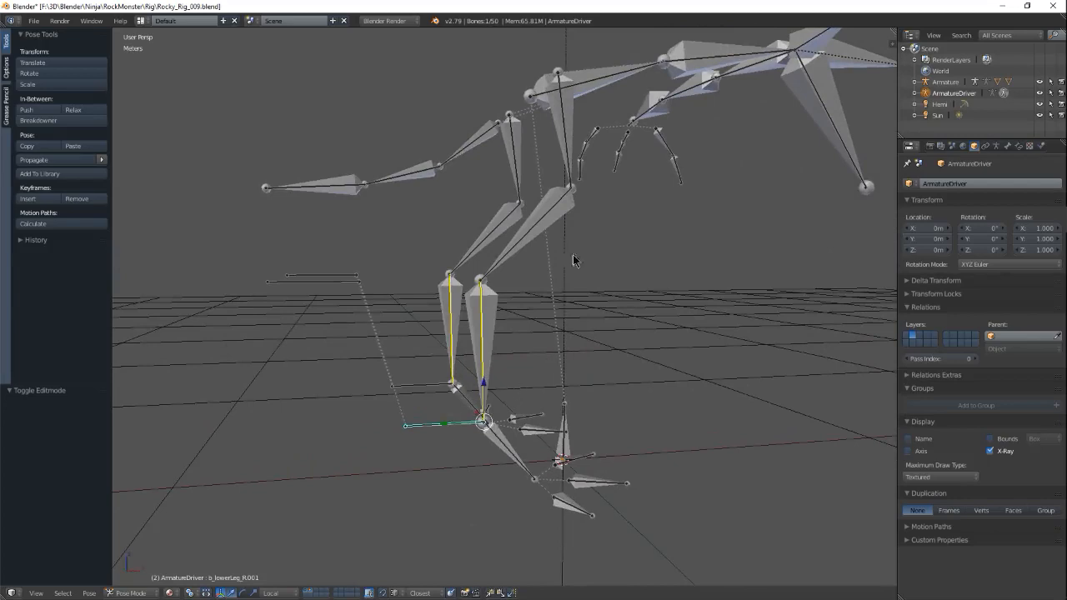
middle_drag(513, 349, 515, 352)
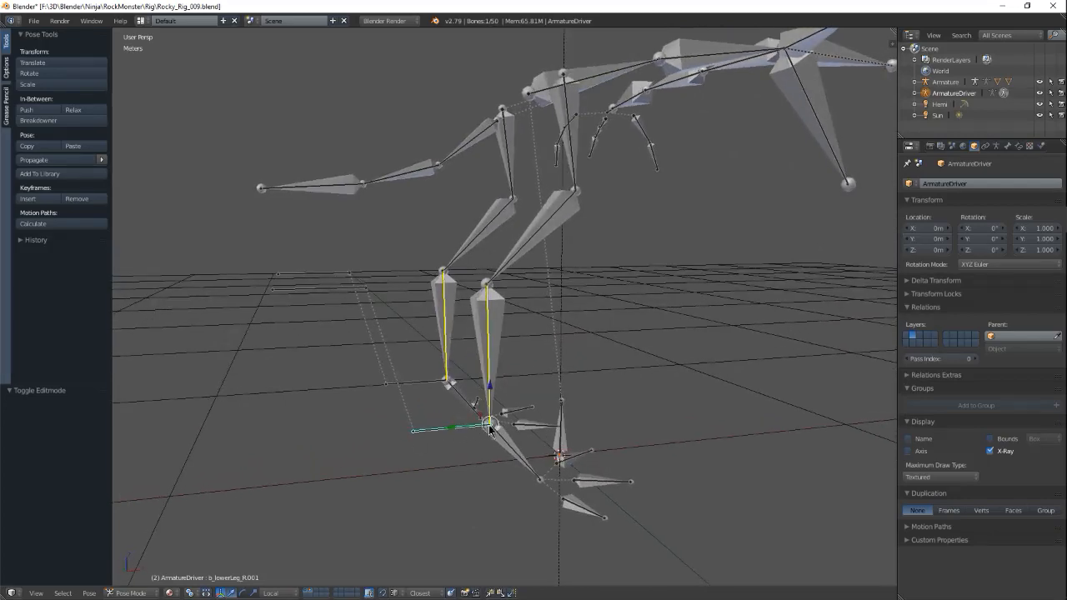
middle_drag(520, 410, 540, 376)
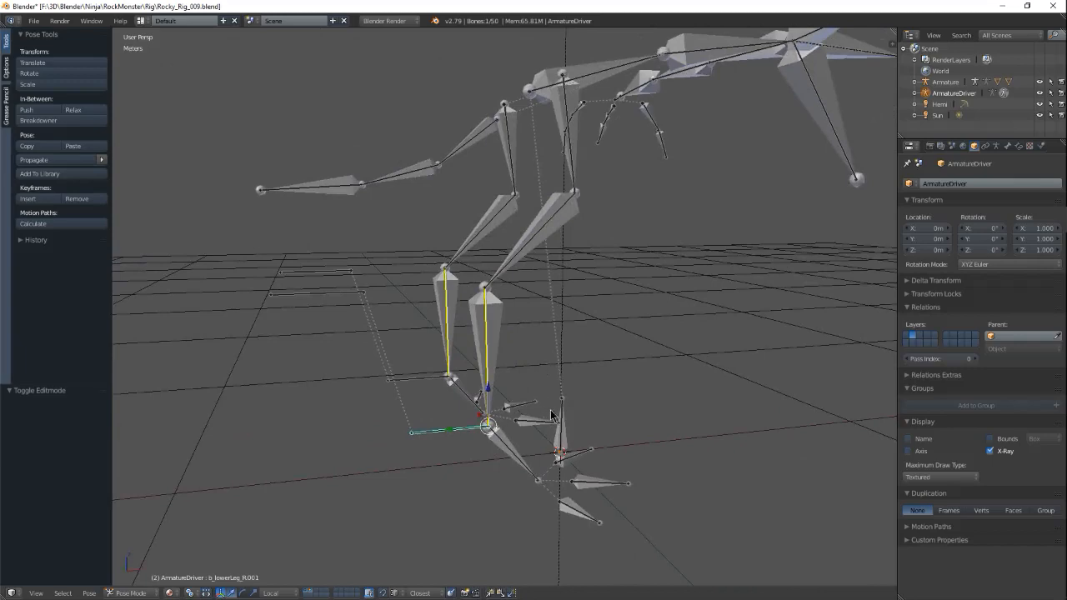
key(g)
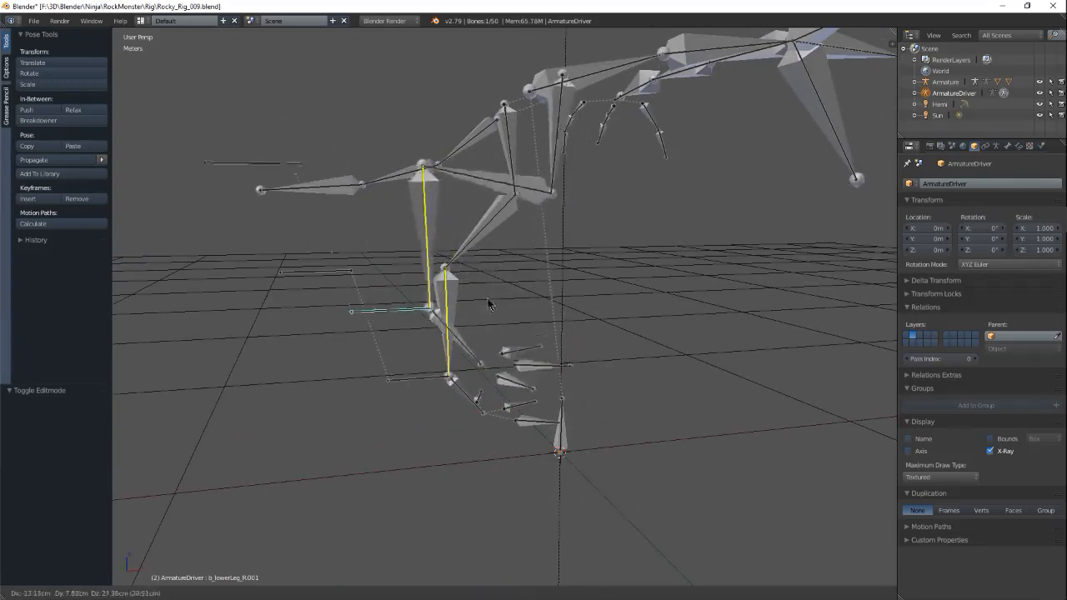
right_click(497, 367)
Try moving the IKT_Leg_R target bone to test how it steers the right leg.
right_click(332, 301)
middle_drag(332, 301, 572, 441)
key(g)
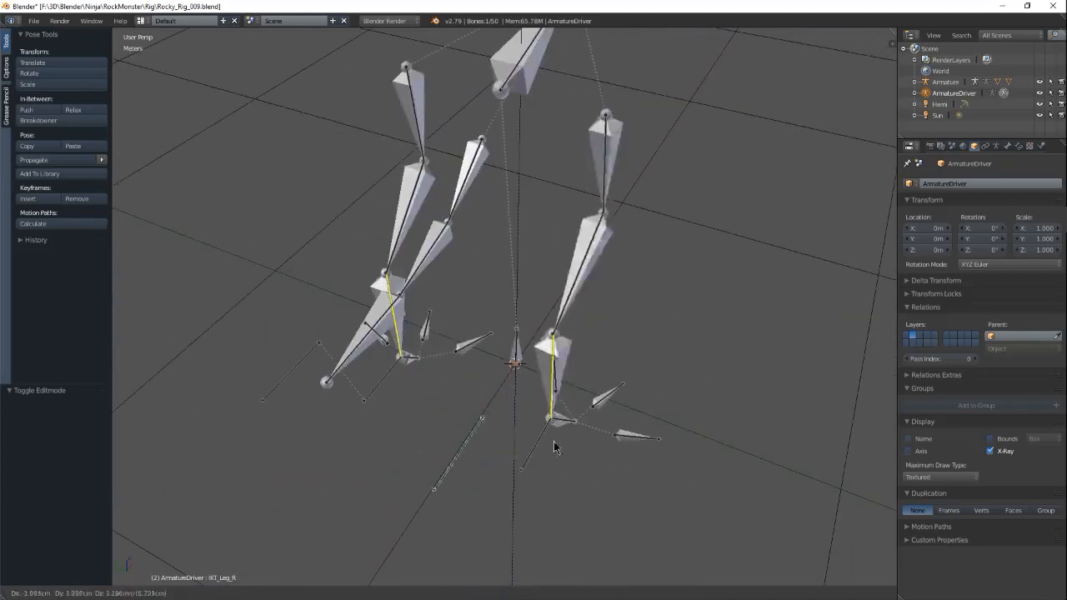
click(465, 390)
right_click(490, 409)
Try moving and rotating the b_spine1 bone to test how the legs and upper body respond.
middle_drag(545, 445, 514, 330)
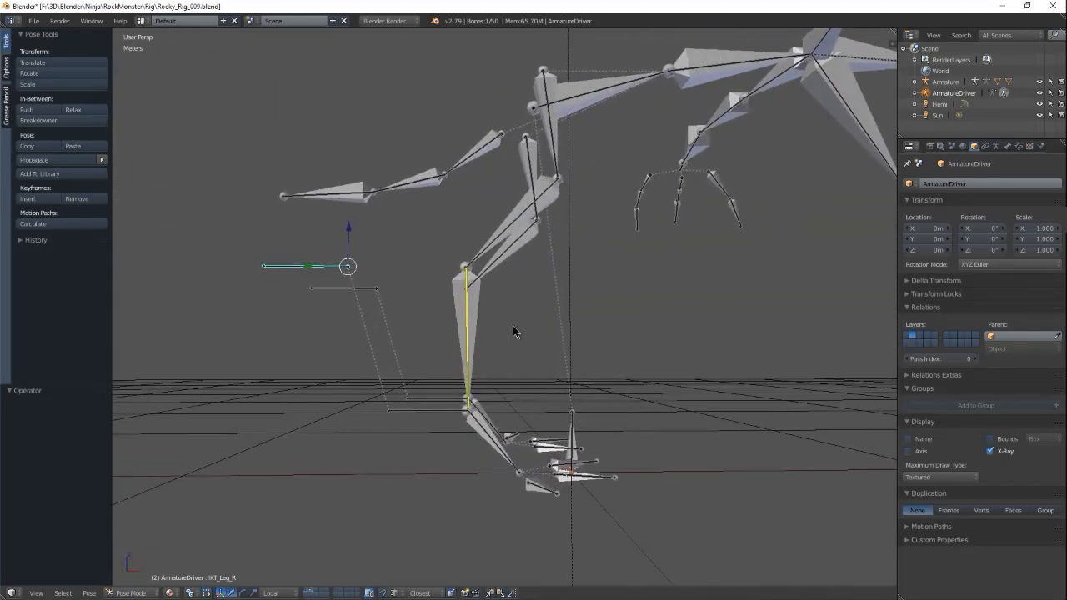
middle_drag(588, 294, 534, 225)
right_click(500, 175)
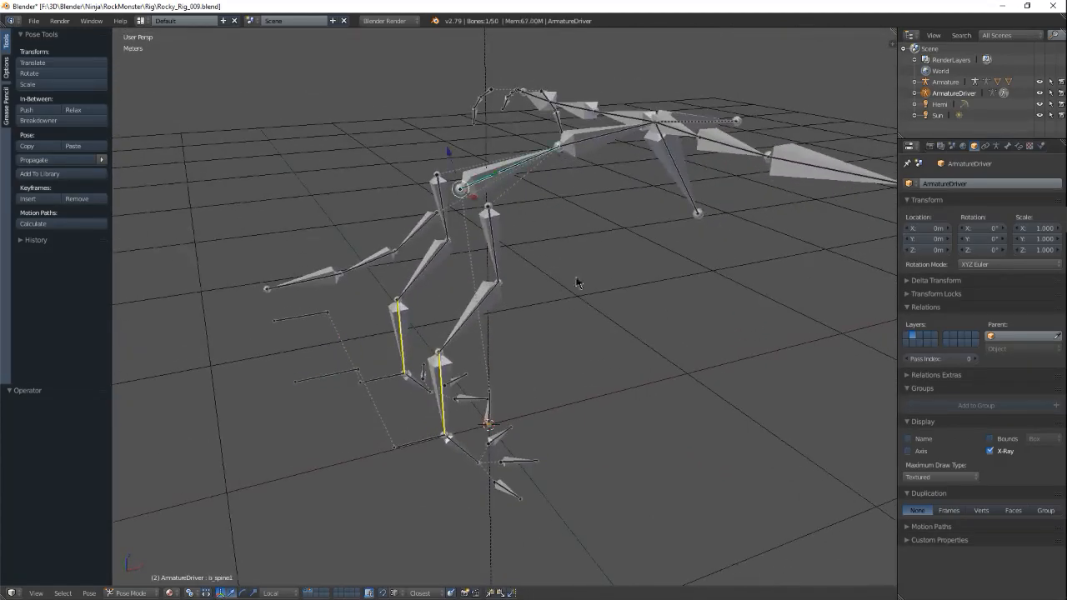
middle_drag(576, 281, 537, 254)
key(g)
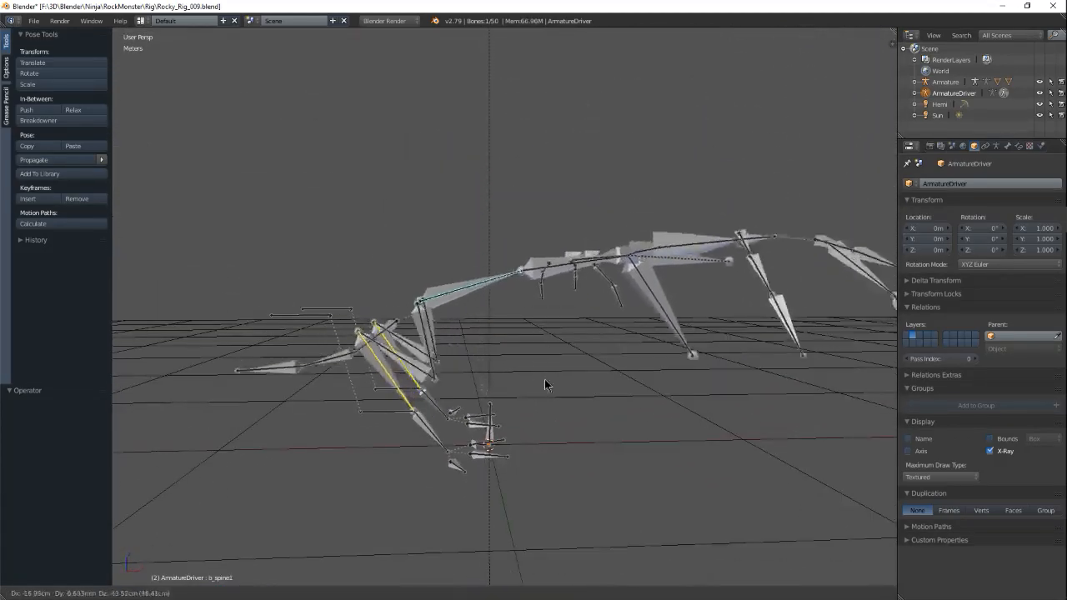
click(561, 270)
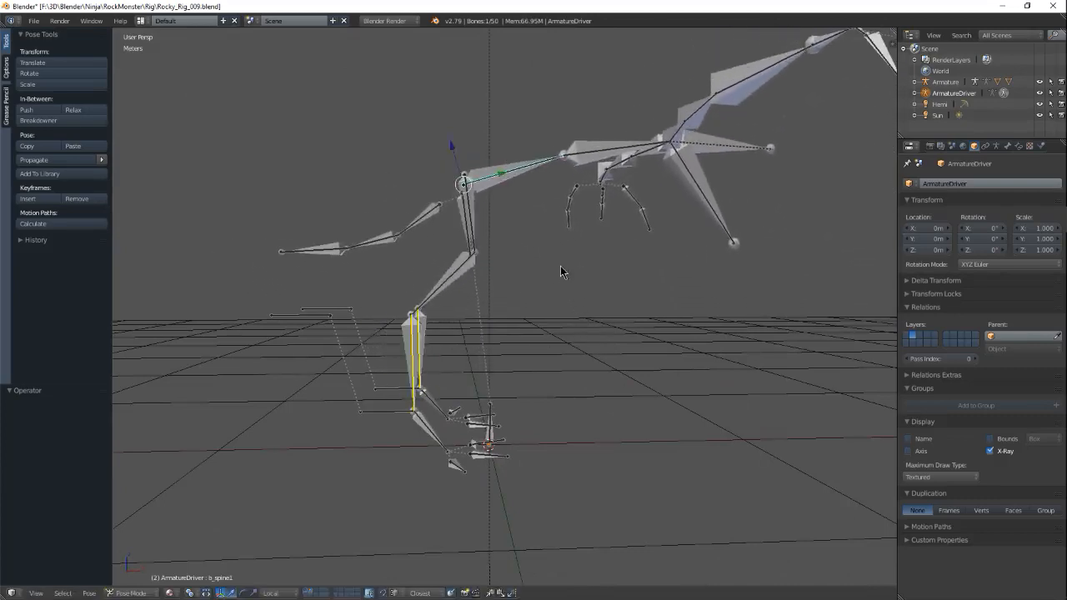
key(r)
right_click(546, 315)
Leave Pose Mode, reveal the hidden meshes, and hide Rocky_Rig_Target so only the detailed Rocky mesh shows.
middle_drag(555, 277, 590, 275)
key(alt+h)
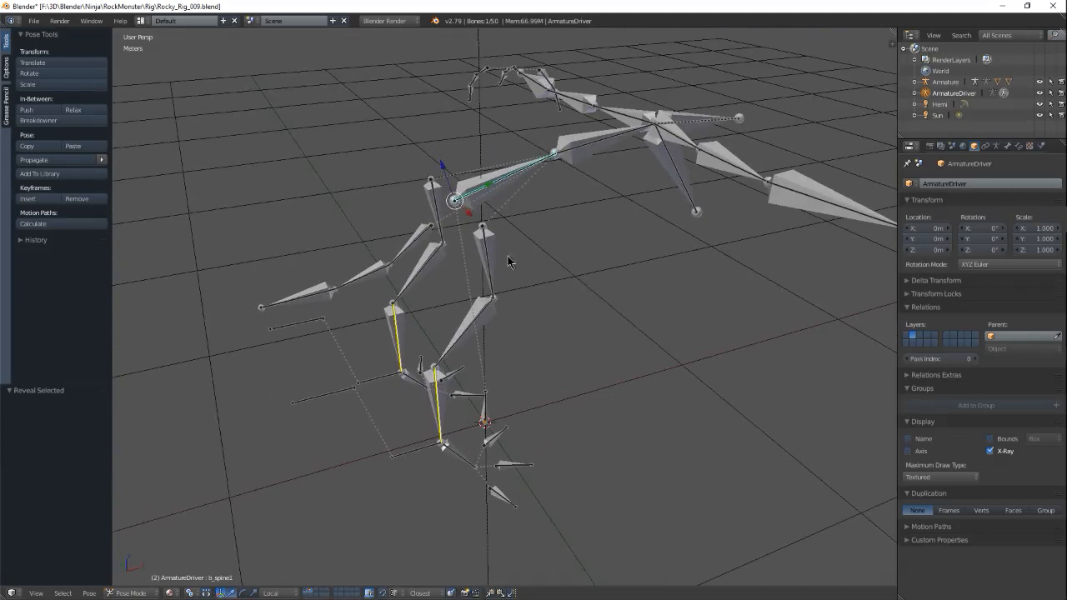
key(ctrl+Tab)
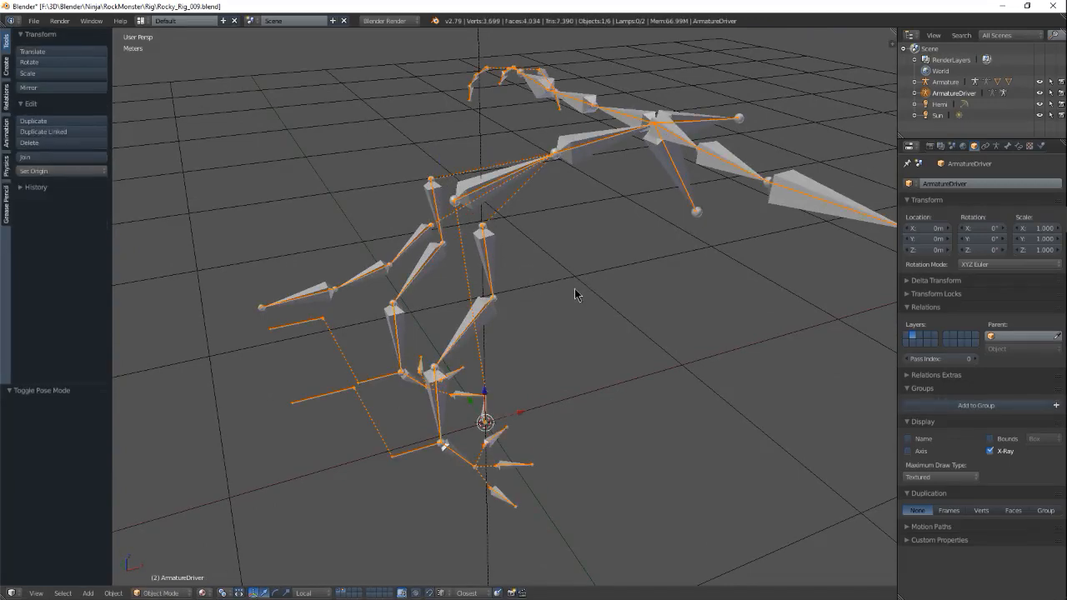
key(alt+h)
middle_drag(536, 319, 560, 315)
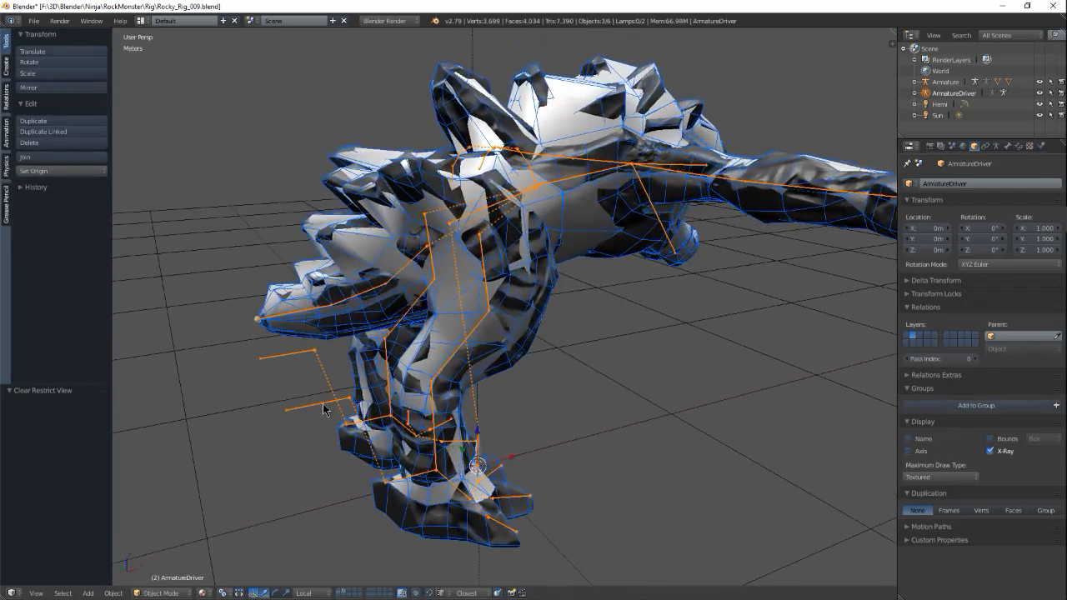
right_click(461, 293)
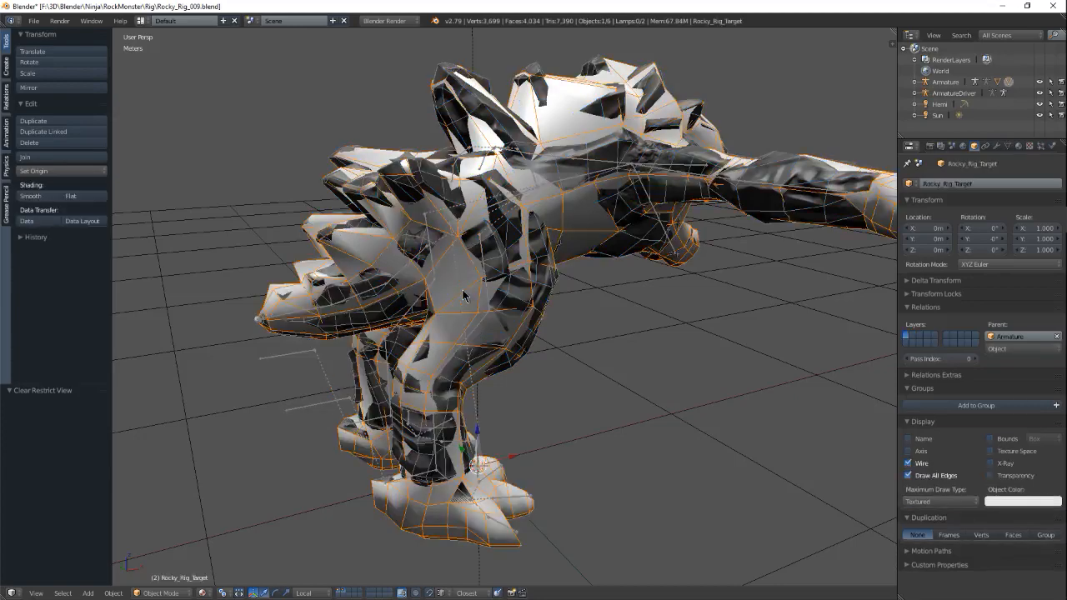
key(h)
Put ArmatureDriver in Pose Mode and try rotating b_spine1 about its local X axis to test the mesh deformation.
right_click(330, 405)
middle_drag(368, 403, 521, 332)
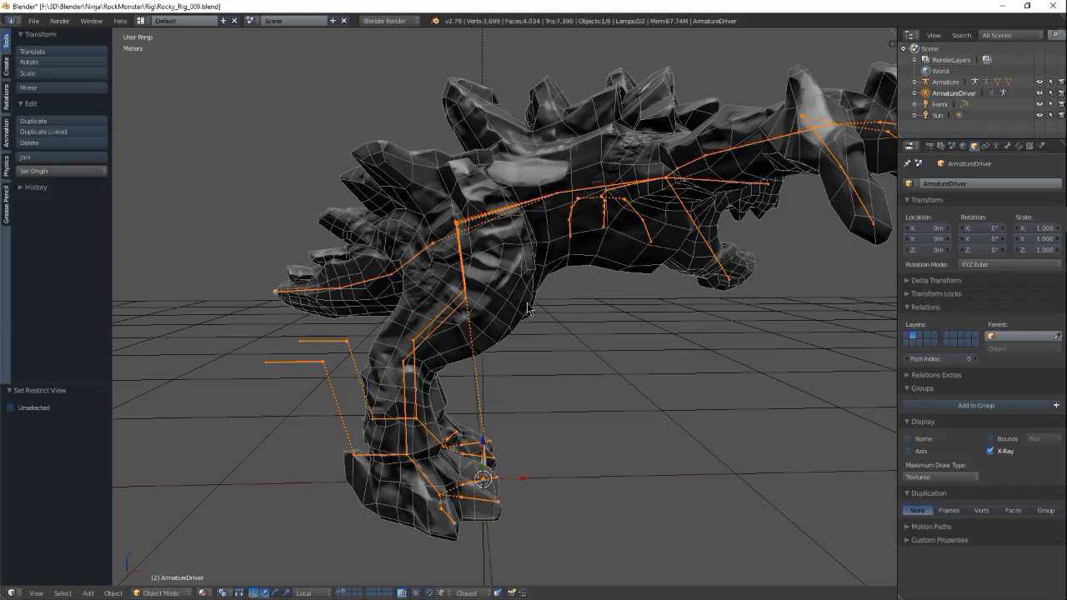
key(ctrl+Tab)
middle_drag(547, 301, 605, 267)
key(r)
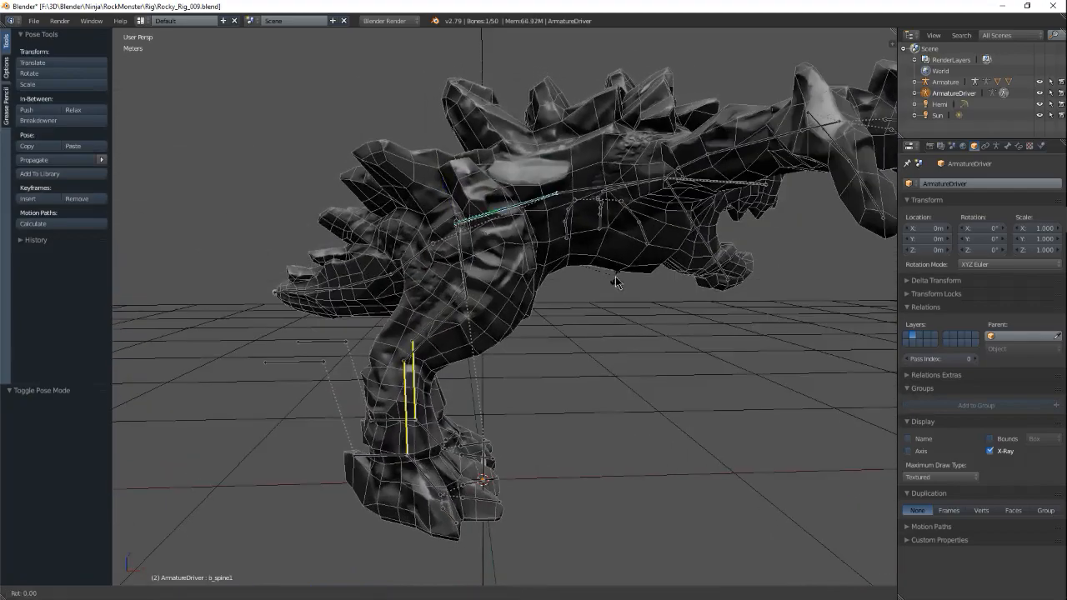
key(x)
key(x)
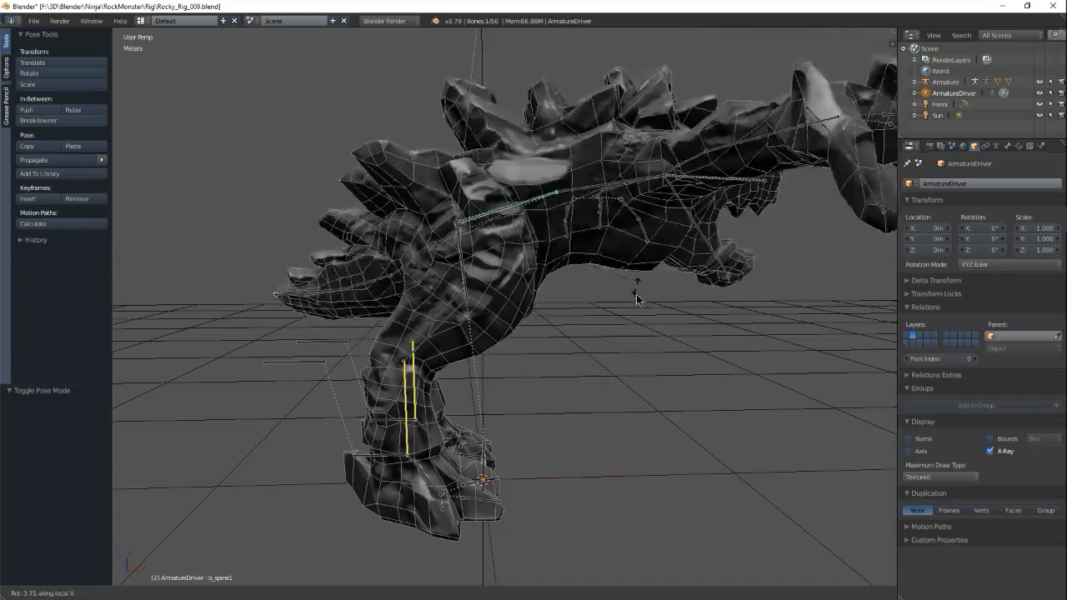
right_click(634, 273)
Try rotating the b_spine2 bone about its local X axis to bend Rocky's upper body.
middle_drag(592, 291, 635, 332)
shift+middle_drag(629, 272, 528, 265)
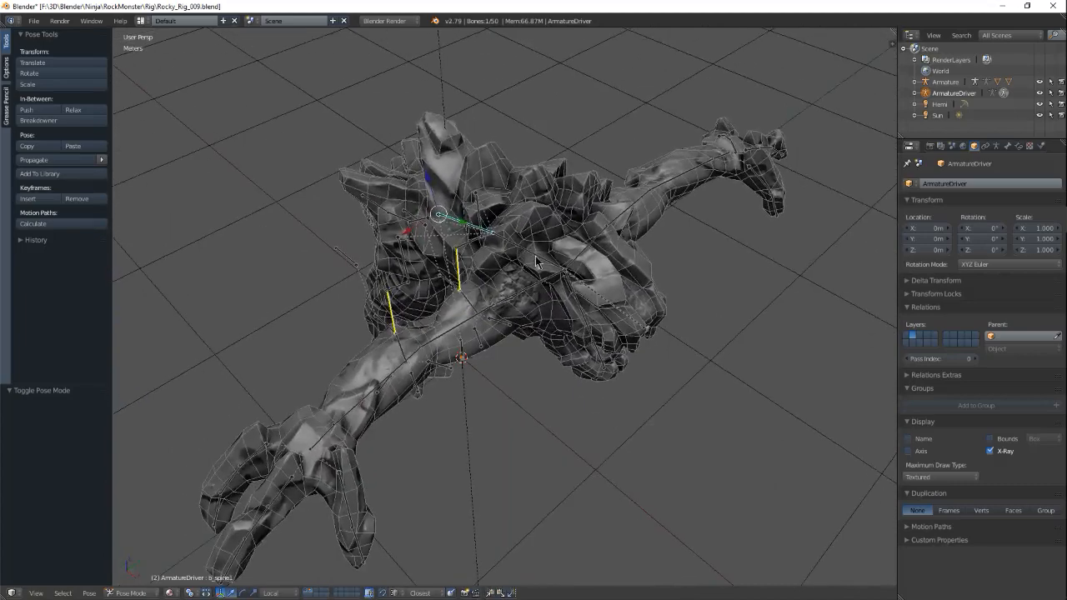
middle_drag(530, 286, 638, 289)
key(r)
key(x)
key(x)
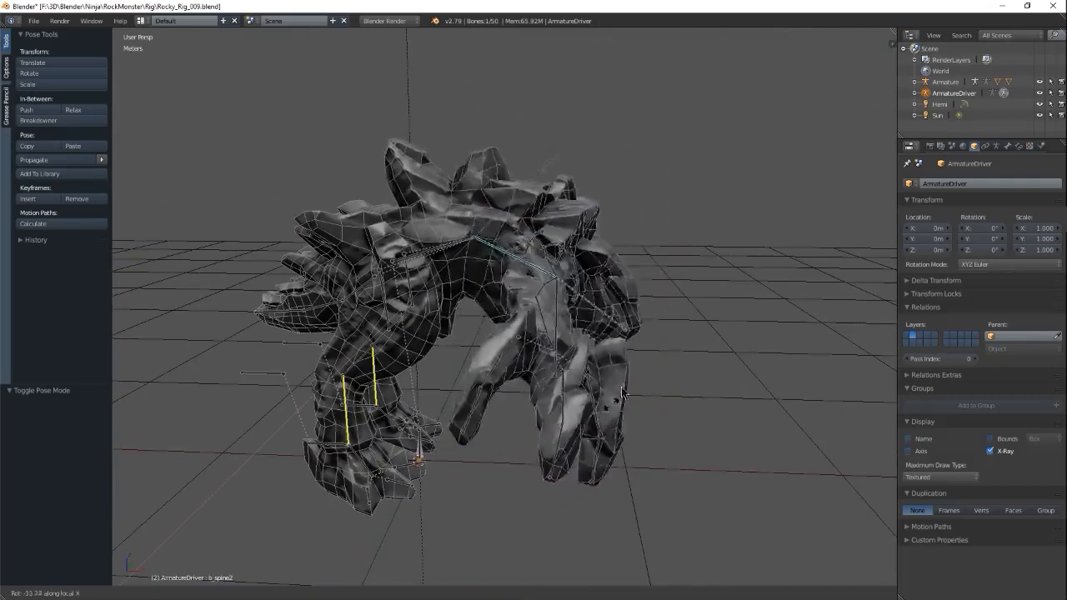
click(595, 354)
middle_drag(594, 354, 557, 341)
Select the Rocky mesh and turn off its Wire and Draw All Edges display options.
right_click(633, 285)
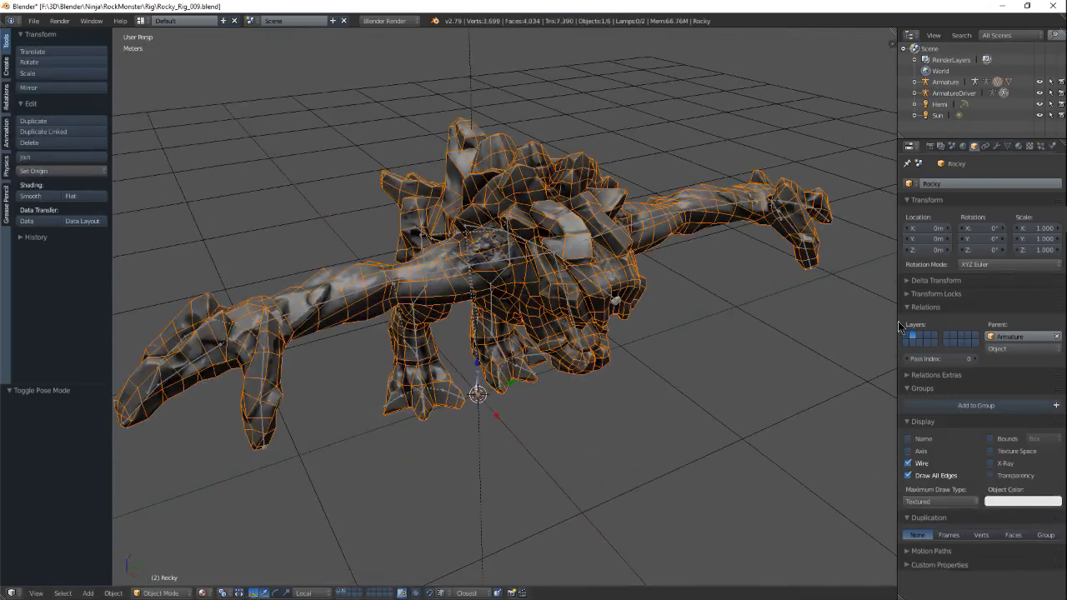
click(909, 463)
click(909, 475)
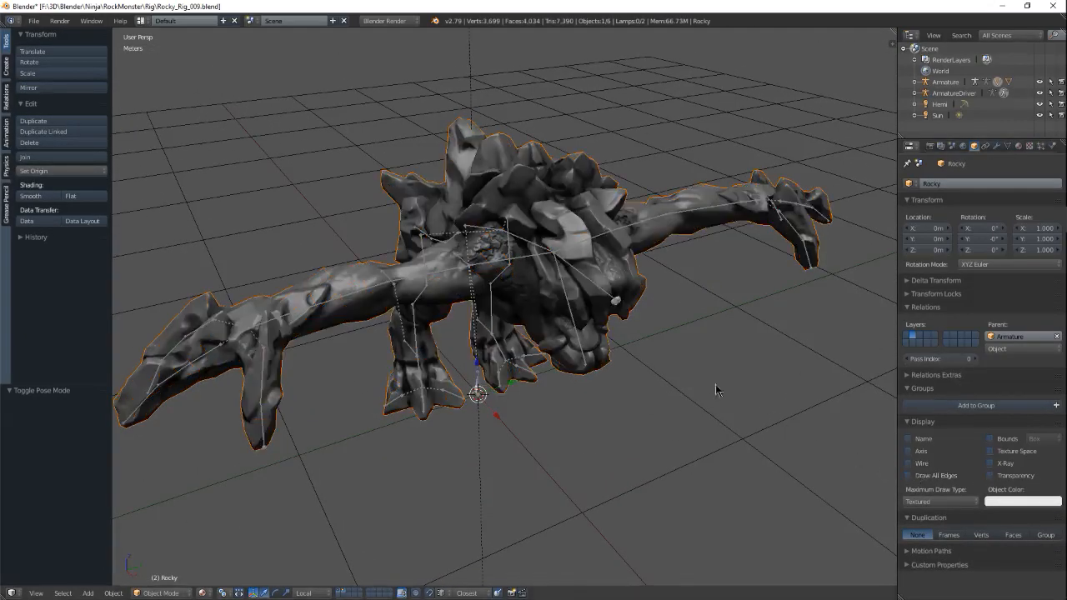
Hide everything except the detailed Rocky mesh, deselect it, and inspect its surface up close.
key(shift+h)
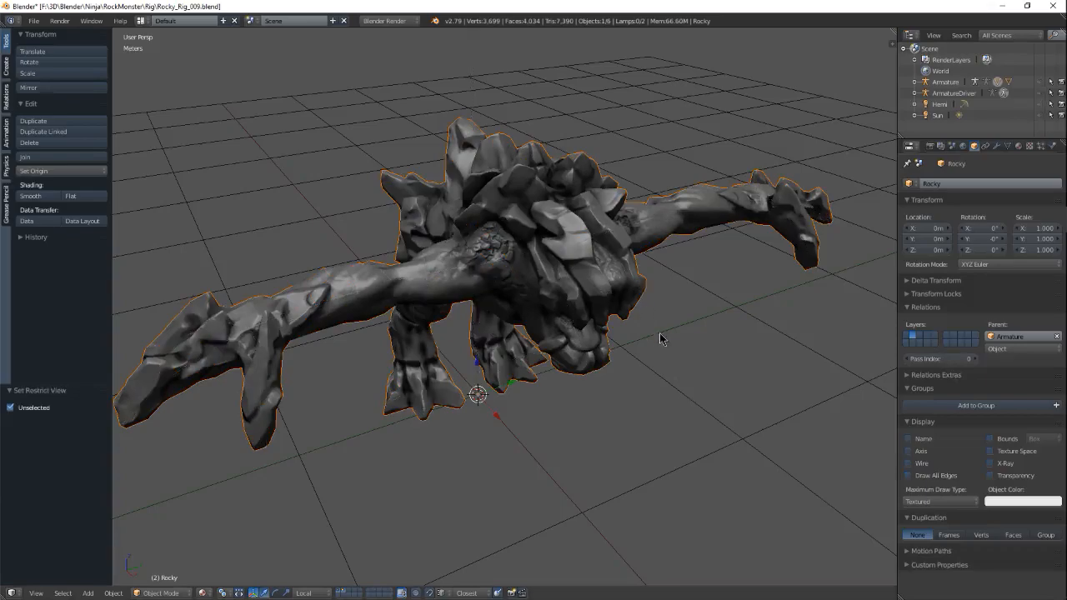
key(a)
middle_drag(611, 342, 539, 302)
scroll(543, 267, up, 2)
scroll(542, 267, down, 1)
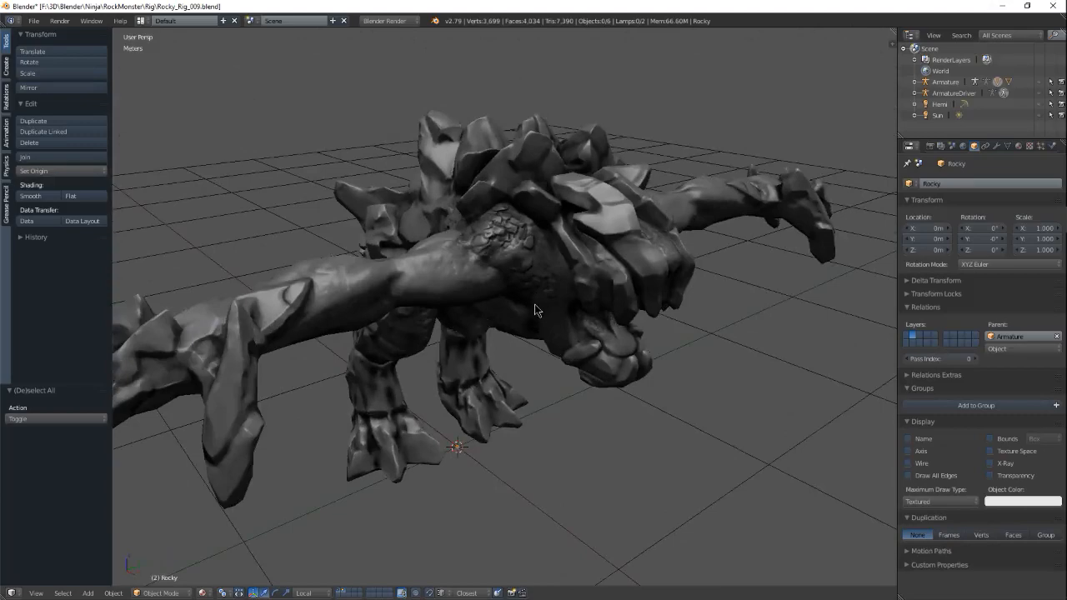
Reveal all hidden objects and hide the low-poly Rocky_Rig_Target mesh again.
key(alt+h)
mouse_move(522, 300)
middle_down()
mouse_move(629, 310)
mouse_move(521, 289)
middle_up()
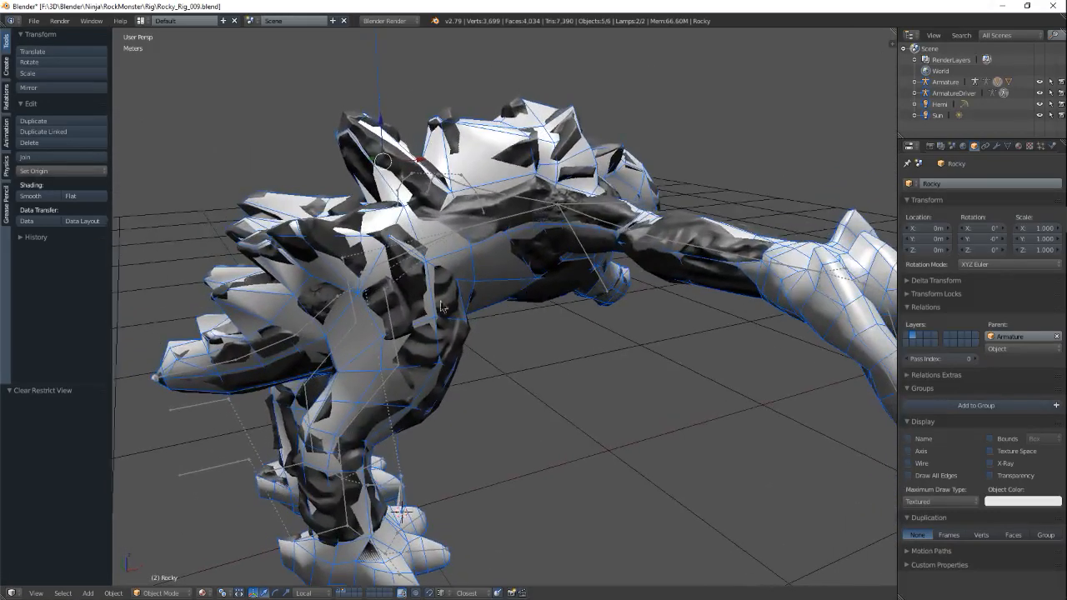
right_click(505, 278)
key(h)
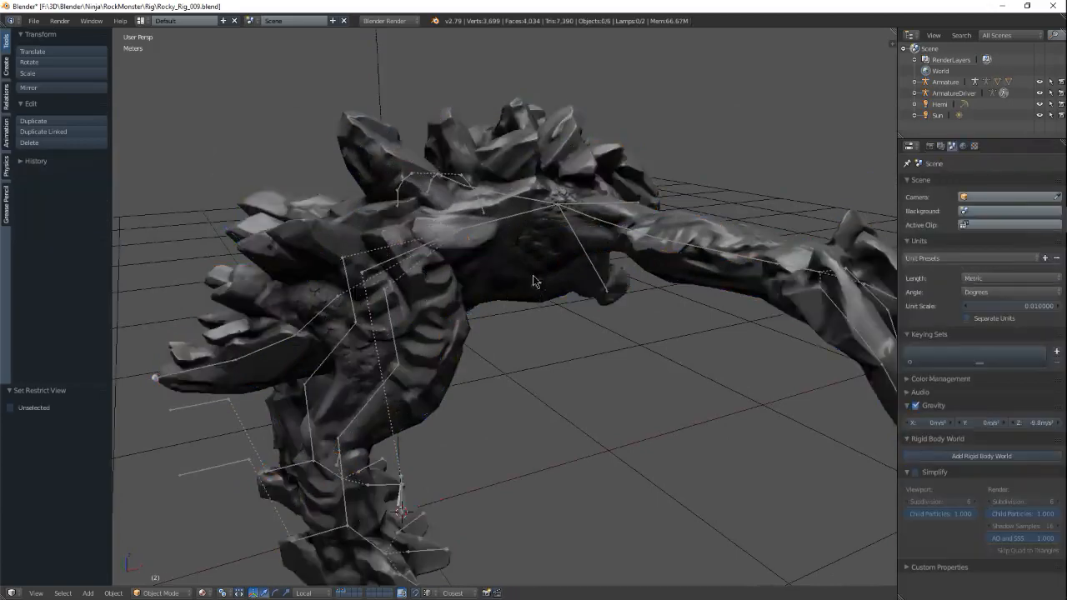
Hide the detailed Rocky mesh too, take ArmatureDriver out of Pose Mode, and put Armature in Pose Mode.
middle_drag(504, 284, 549, 305)
right_click(483, 231)
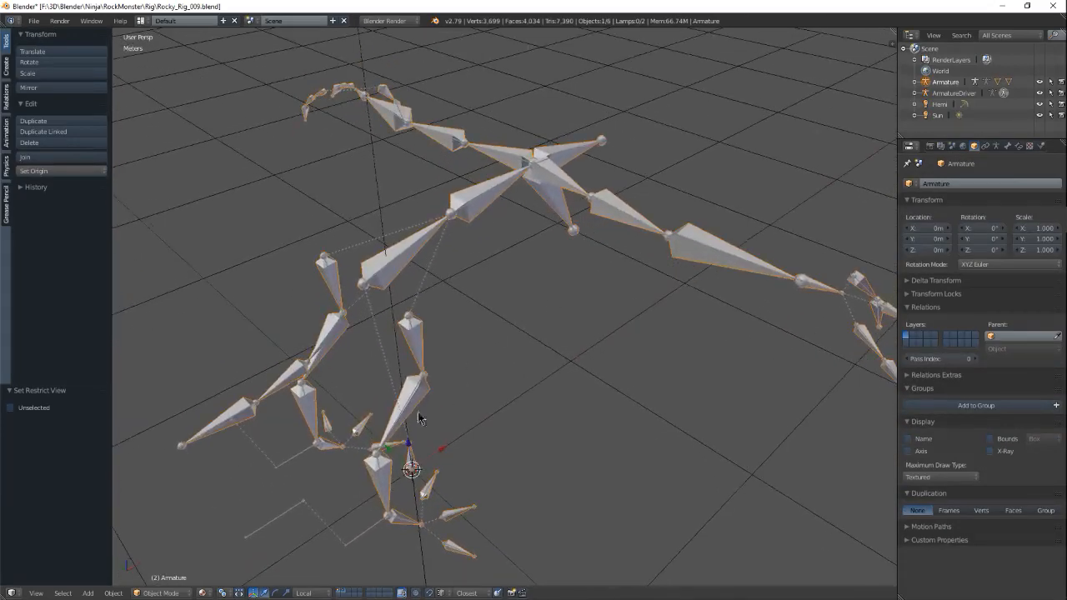
right_click(294, 510)
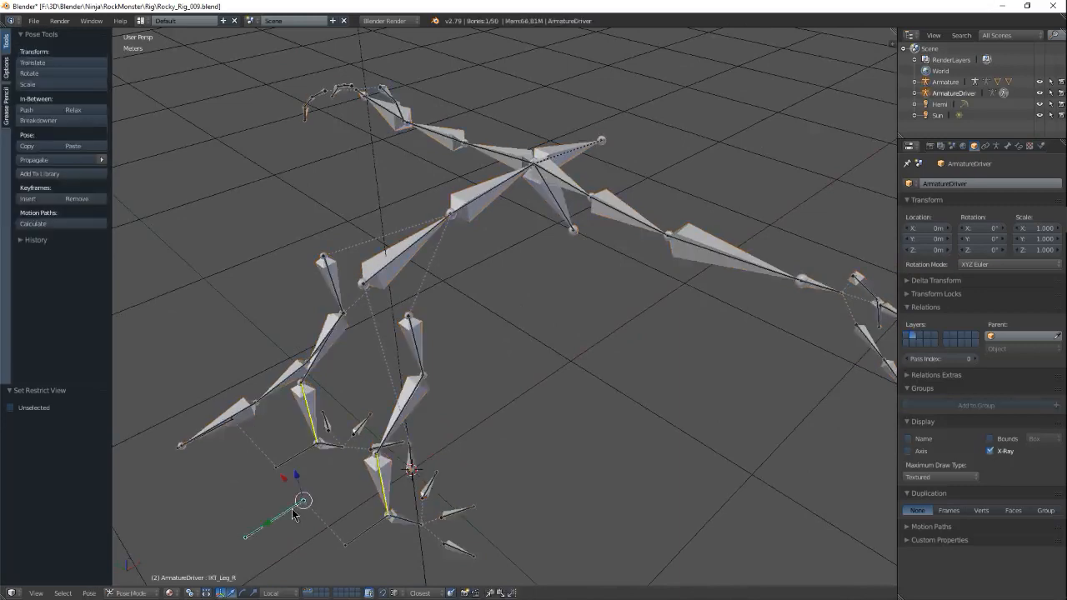
key(ctrl+Tab)
right_click(476, 211)
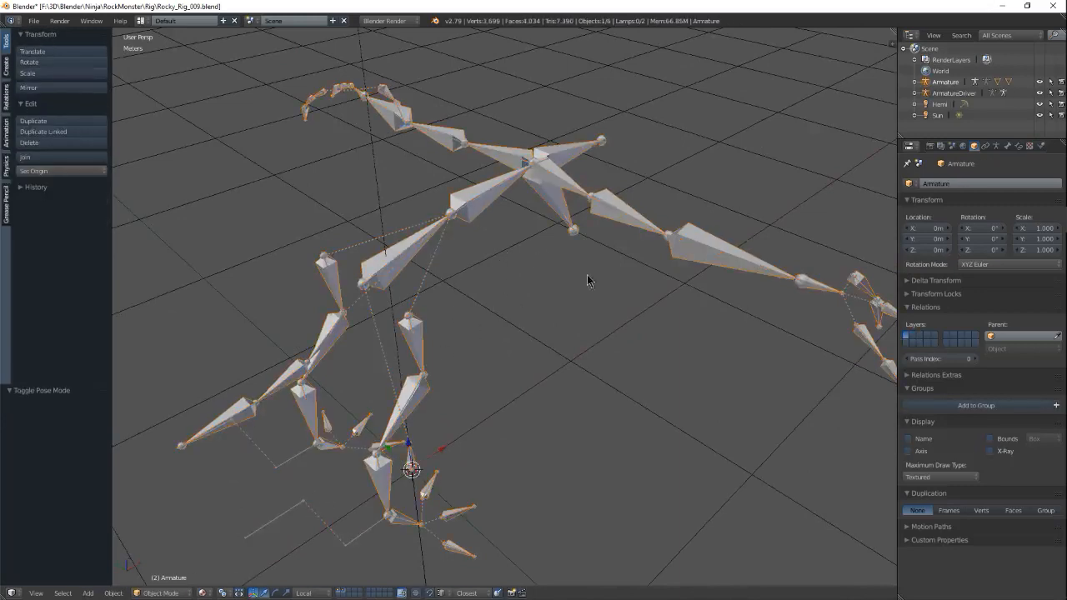
key(ctrl+Tab)
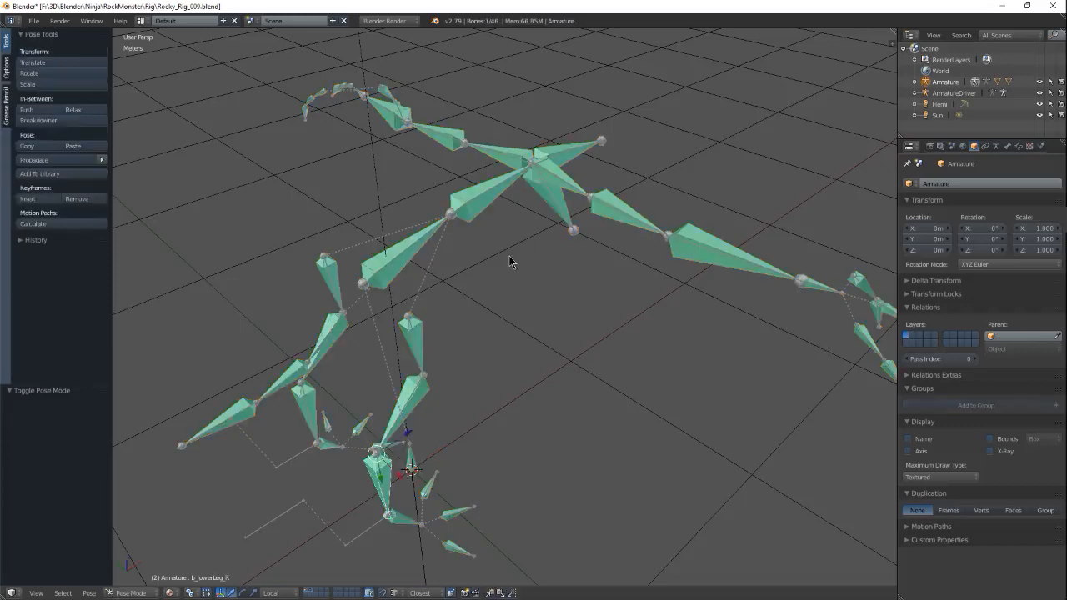
Select the b_upperLeg_R bone of Armature and examine its Copy Rotation bone constraint targeting ArmatureDriver.
middle_drag(474, 308, 456, 231)
middle_drag(504, 310, 504, 273)
scroll(509, 284, up, 3)
right_click(512, 235)
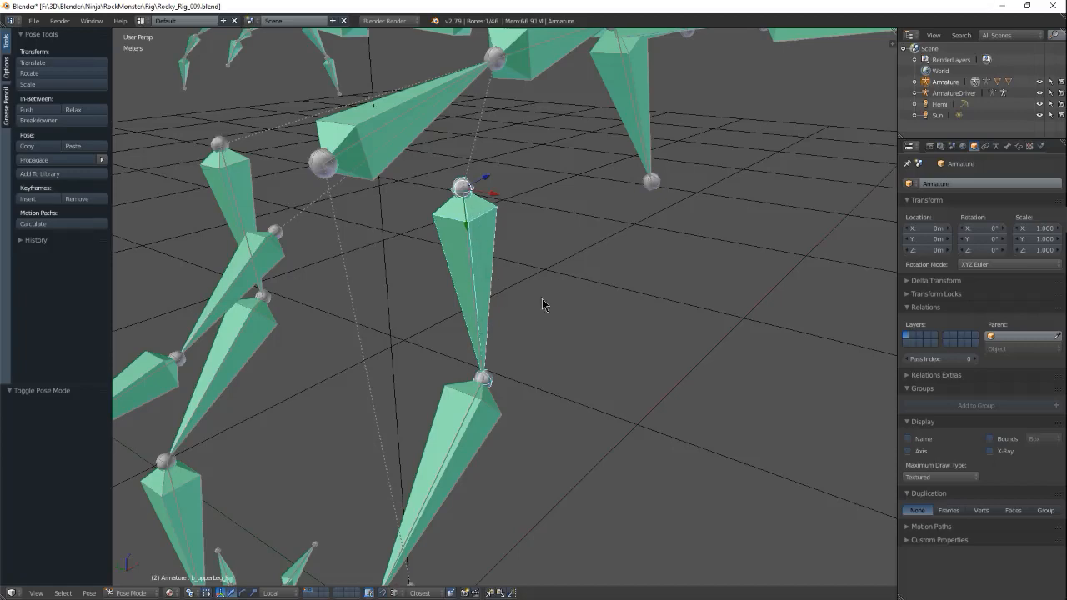
click(1008, 147)
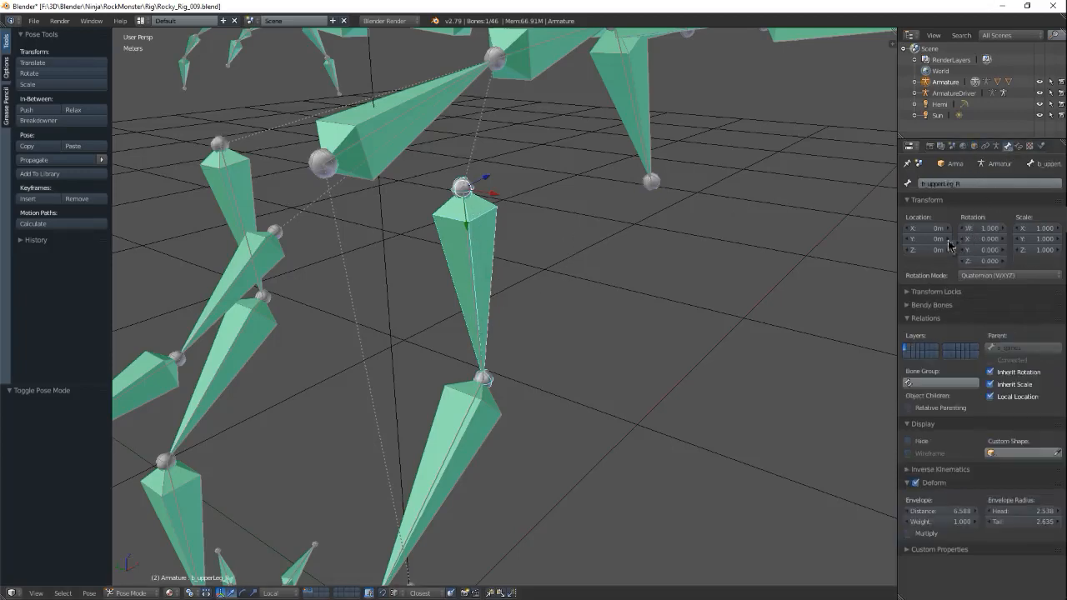
click(1020, 147)
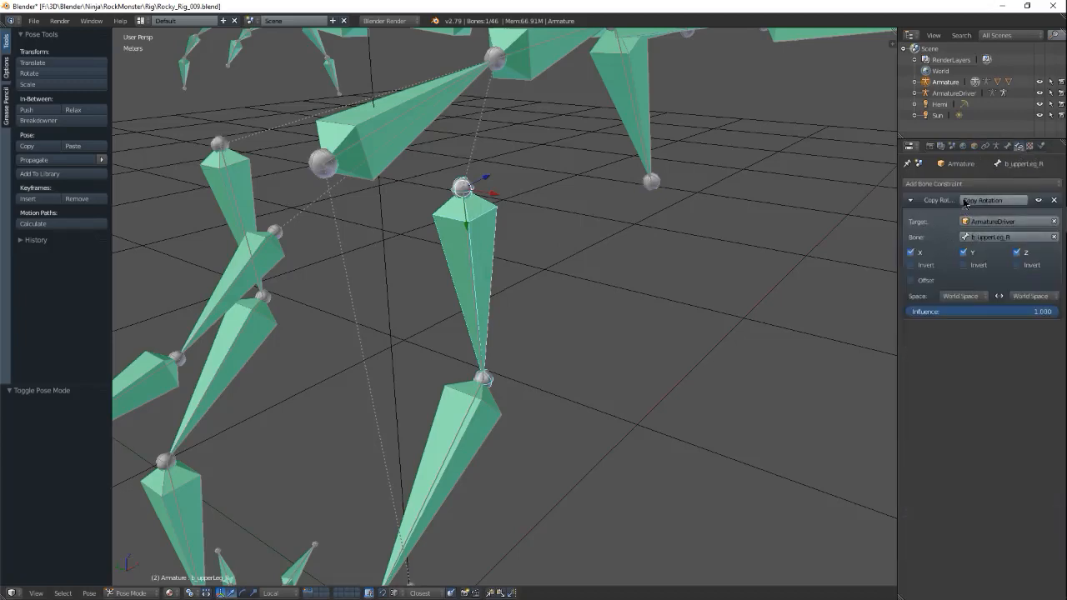
middle_drag(552, 232, 576, 254)
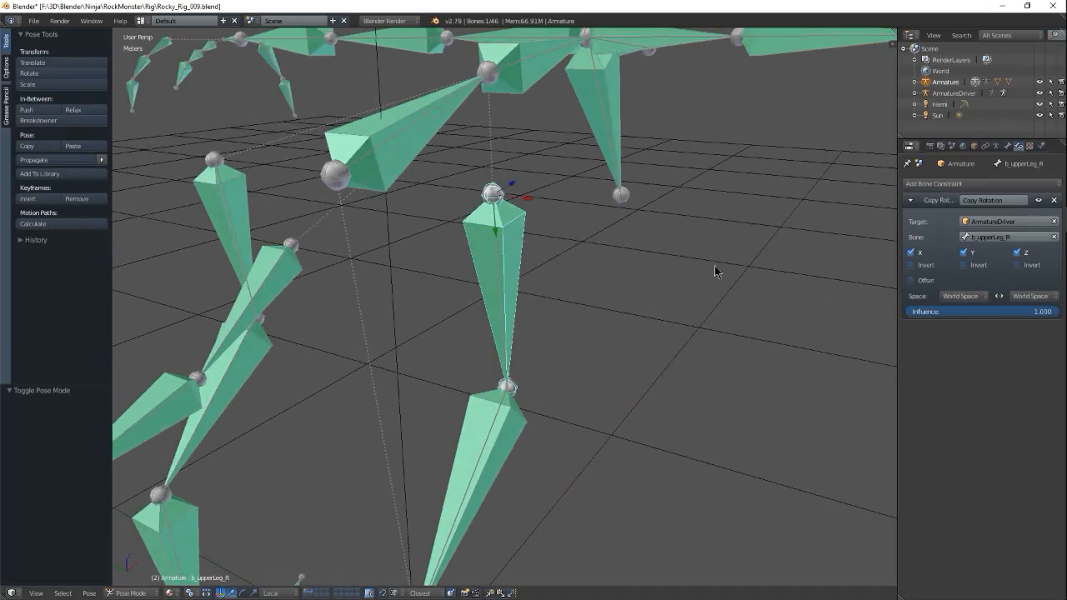
click(966, 184)
scroll(486, 302, down, 4)
middle_drag(497, 237, 540, 269)
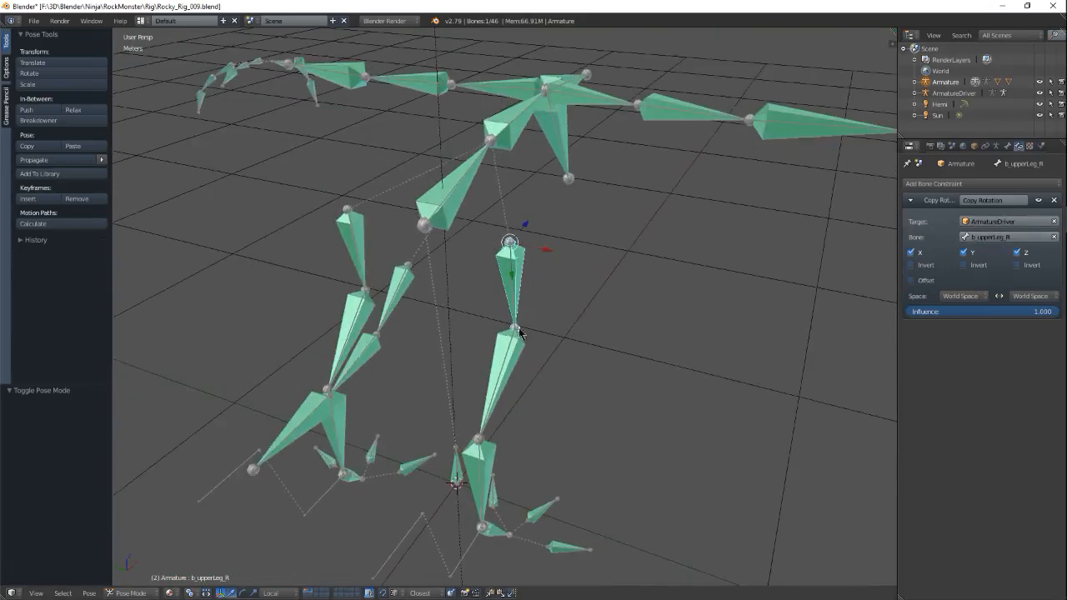
middle_drag(507, 308, 511, 324)
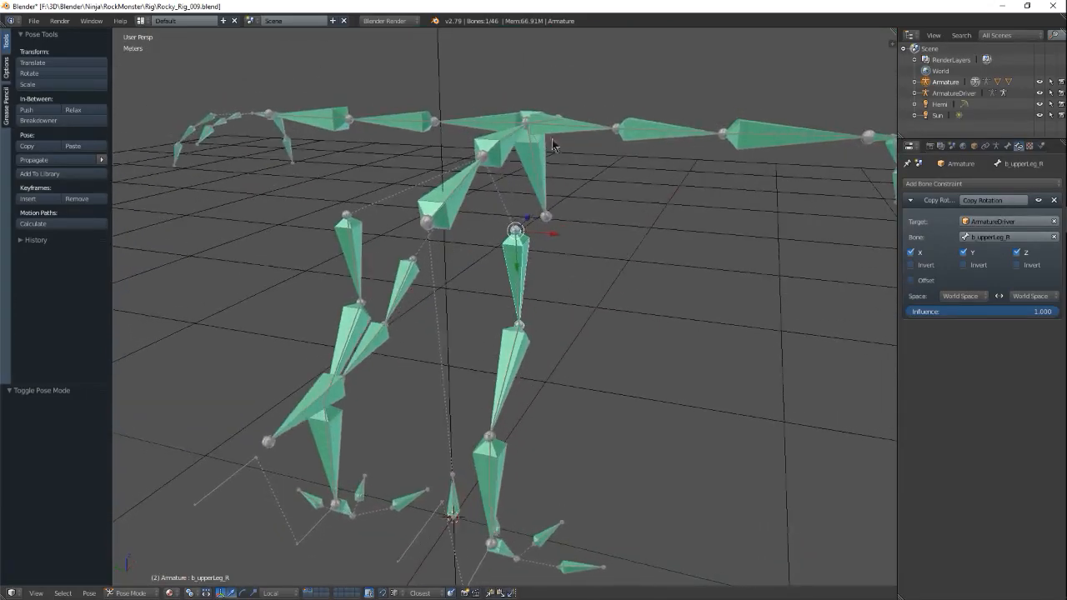
Select the b_spine1 bone and examine its Copy Transforms constraint and the available bone constraint types.
middle_drag(500, 229, 475, 249)
scroll(417, 252, up, 3)
right_click(463, 208)
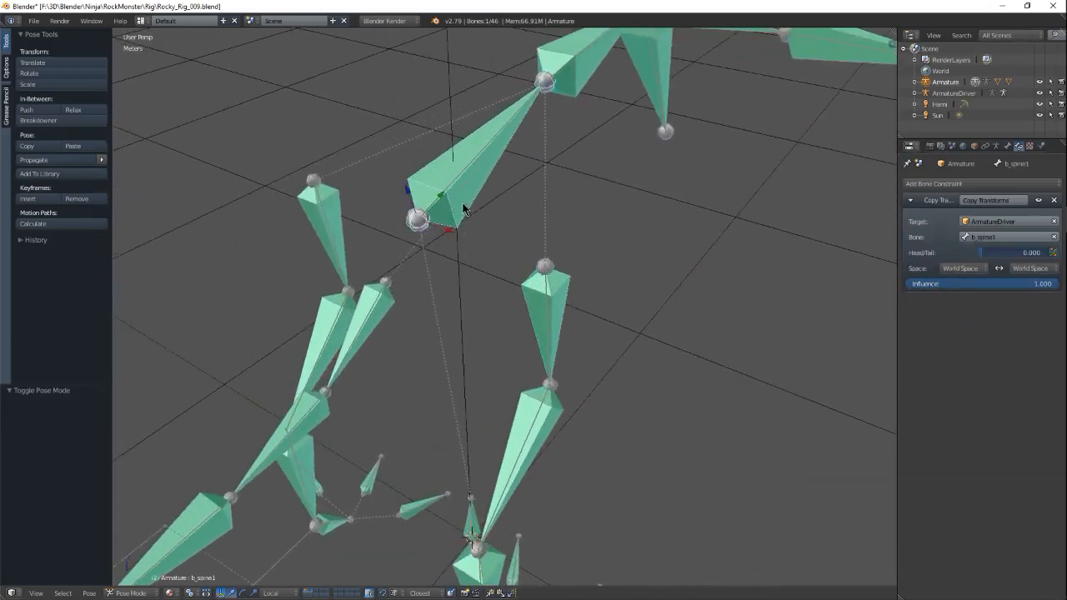
mouse_move(525, 291)
middle_down()
mouse_move(528, 250)
mouse_move(547, 292)
middle_up()
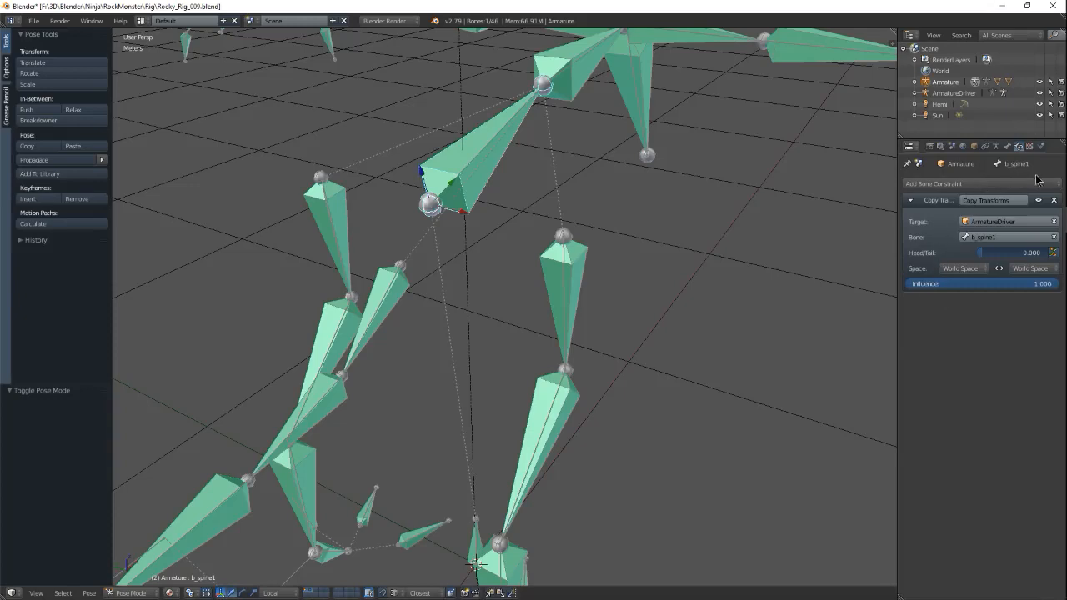
click(961, 185)
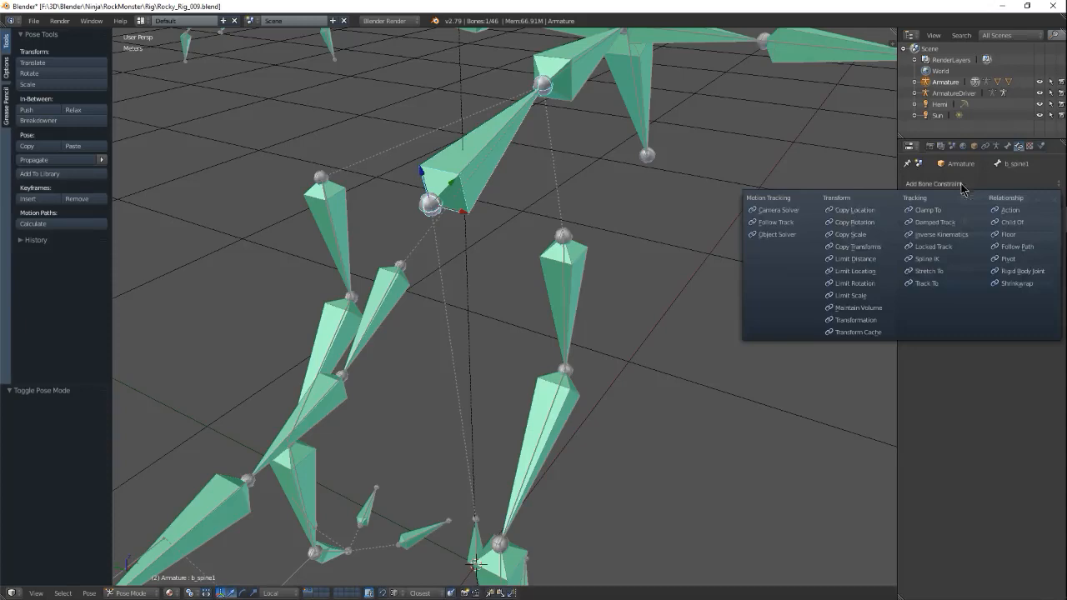
click(857, 246)
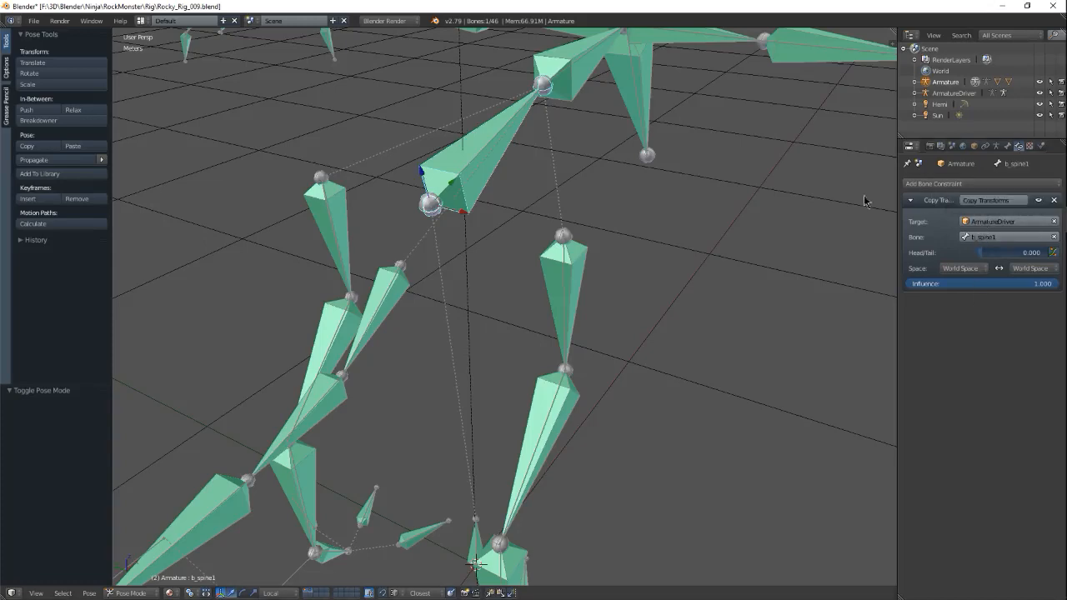
middle_drag(505, 254, 534, 332)
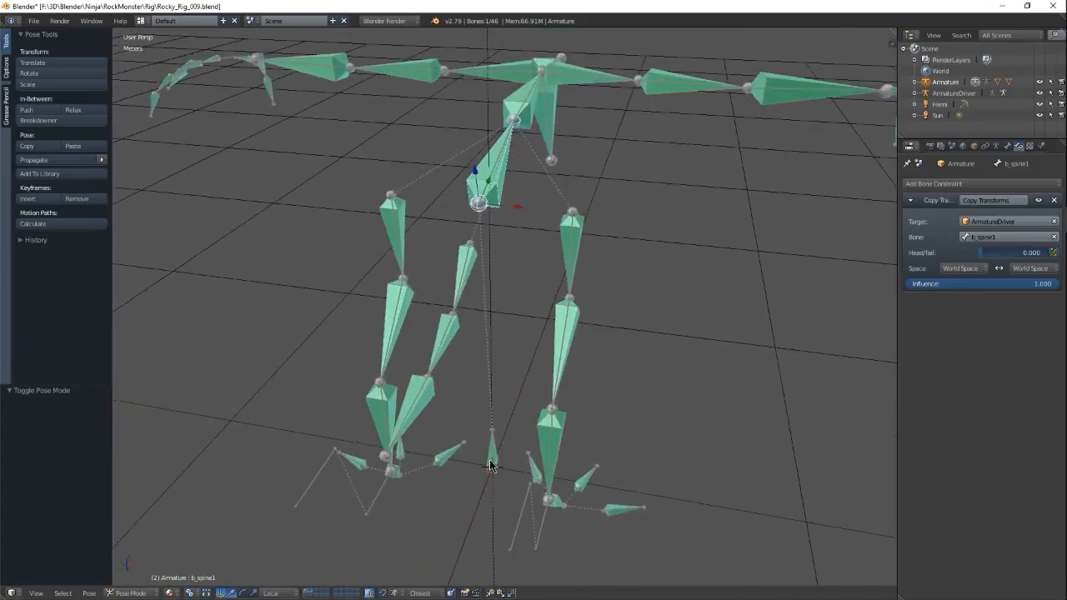
middle_drag(562, 408, 551, 318)
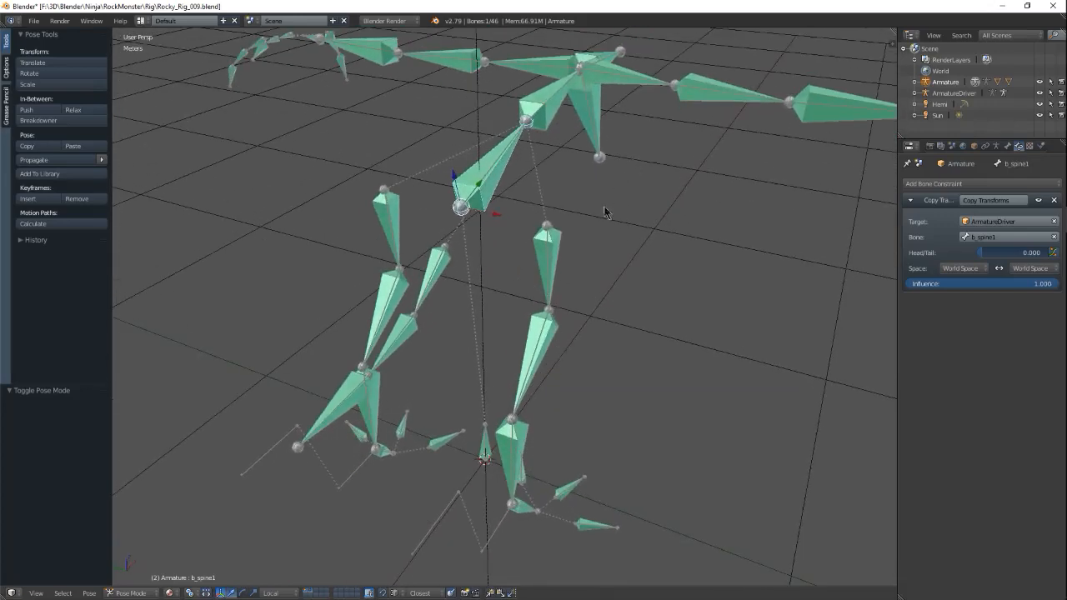
Compare the bone constraints on b_spine2, b_spine1 and b_origin, ending with b_spine1 selected.
right_click(550, 122)
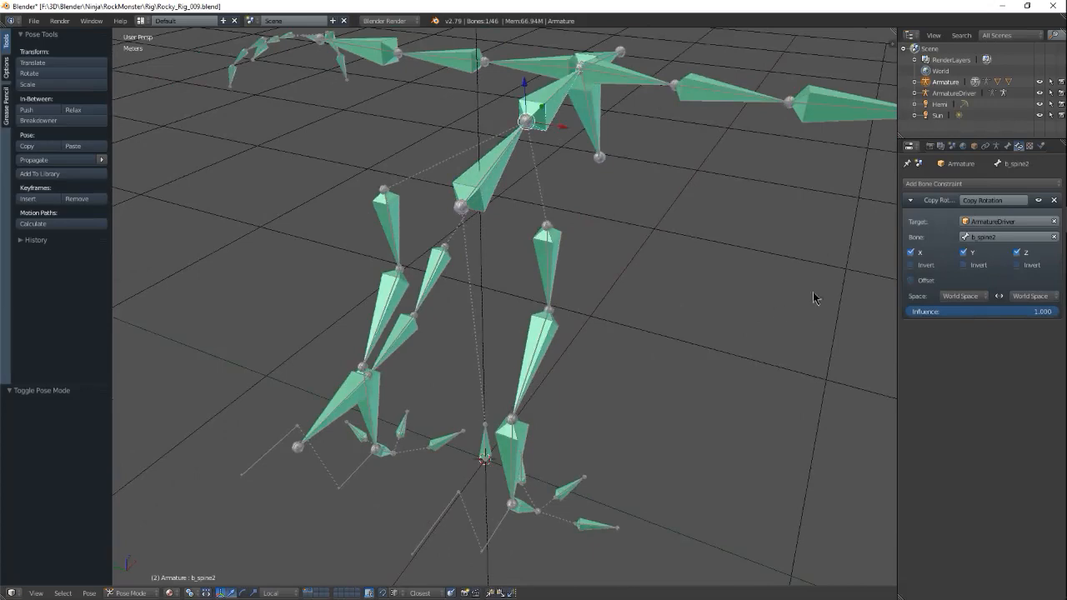
right_click(482, 205)
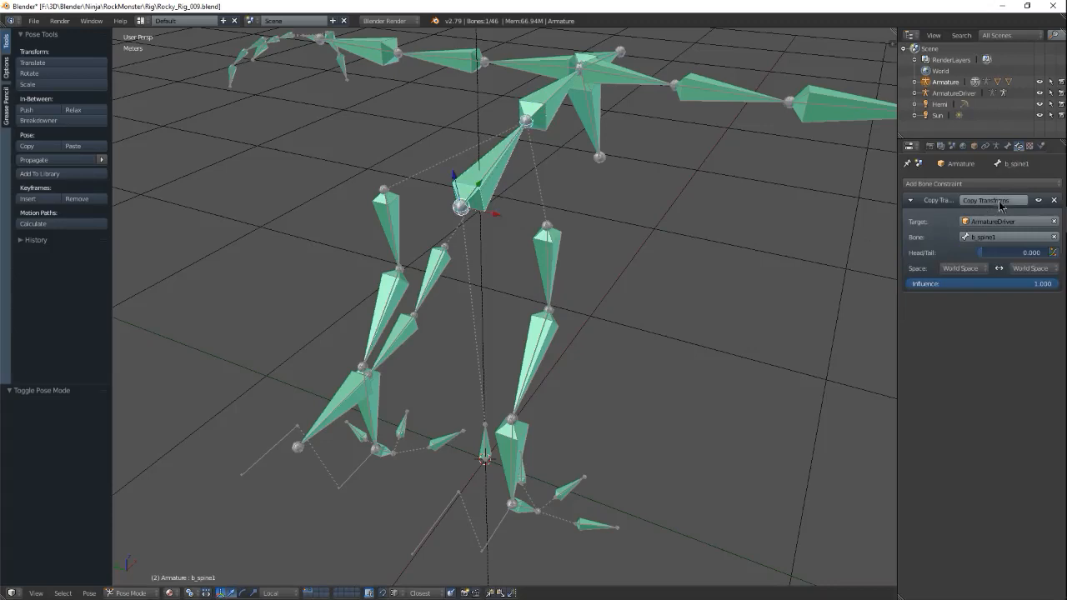
right_click(490, 453)
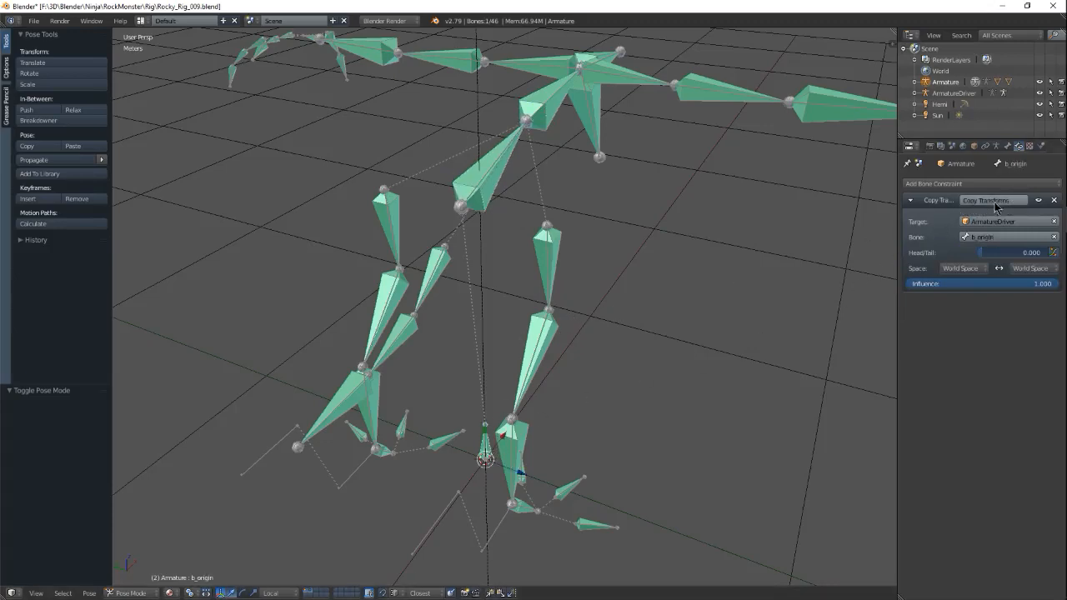
middle_drag(598, 355, 587, 331)
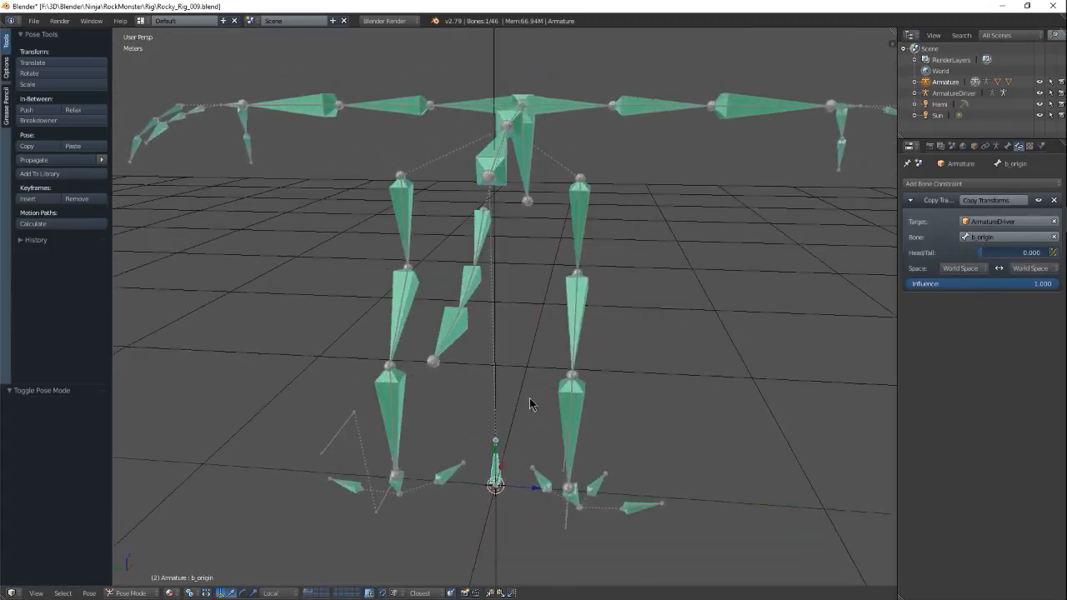
middle_drag(524, 422, 522, 439)
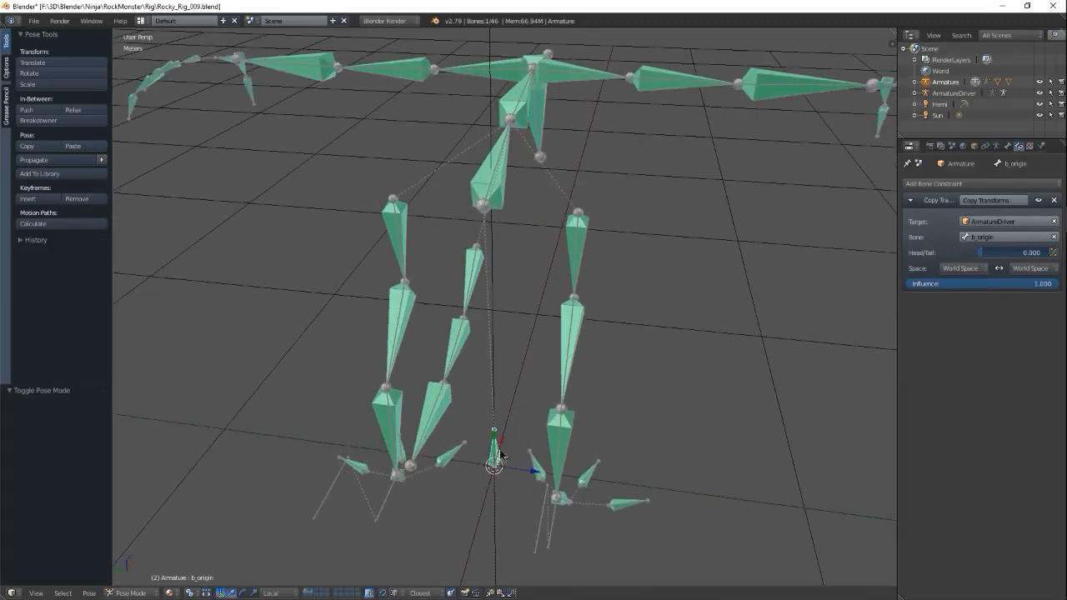
middle_drag(533, 372, 519, 374)
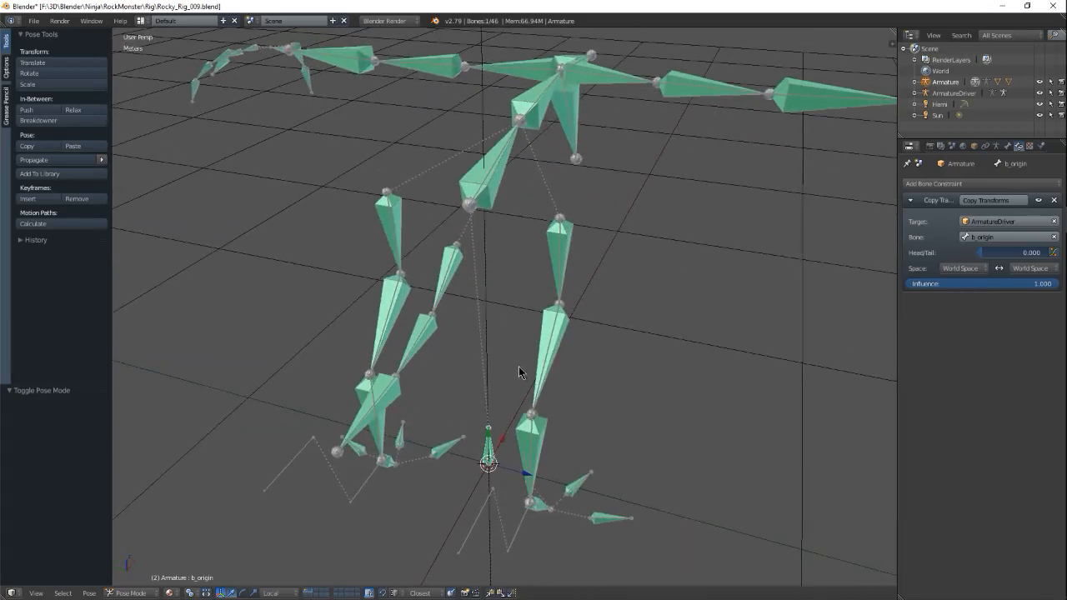
right_click(492, 200)
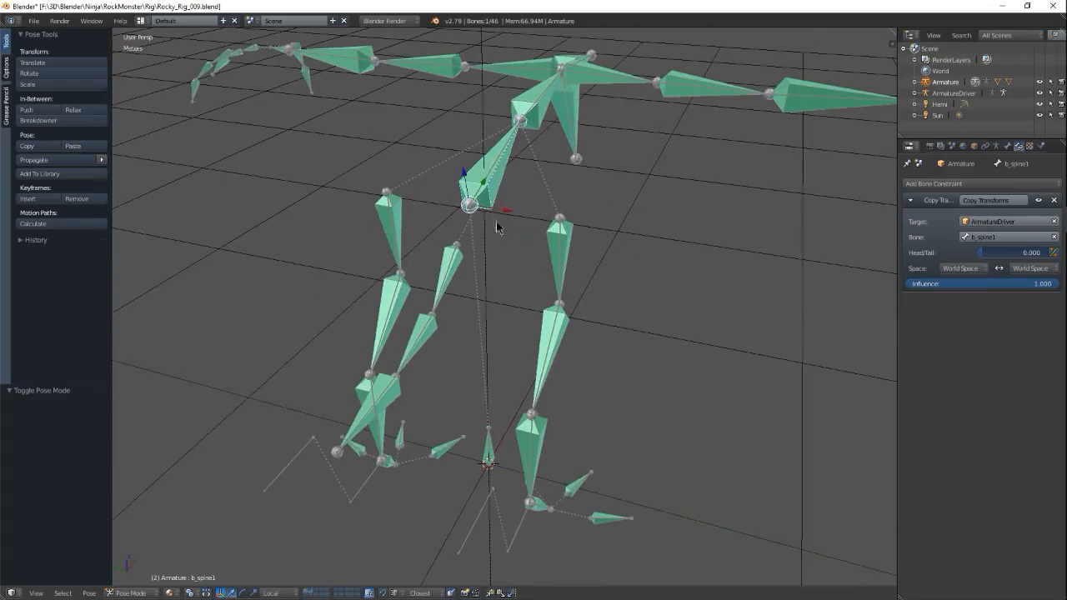
Try moving Armature's constrained b_spine1 bone along the global Y axis, then cancel the move.
middle_drag(546, 325, 467, 316)
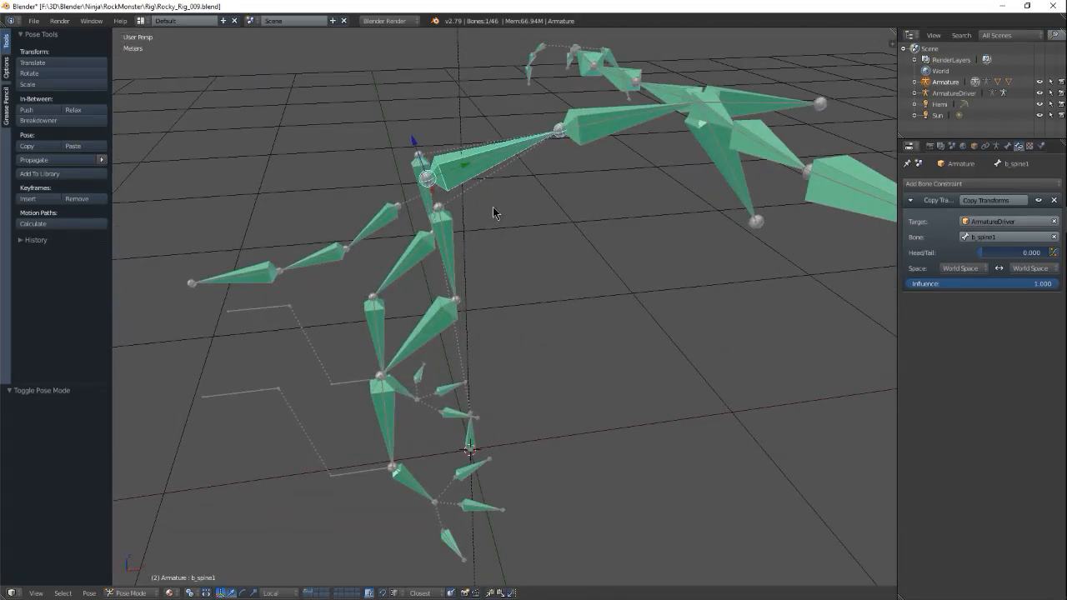
key(g)
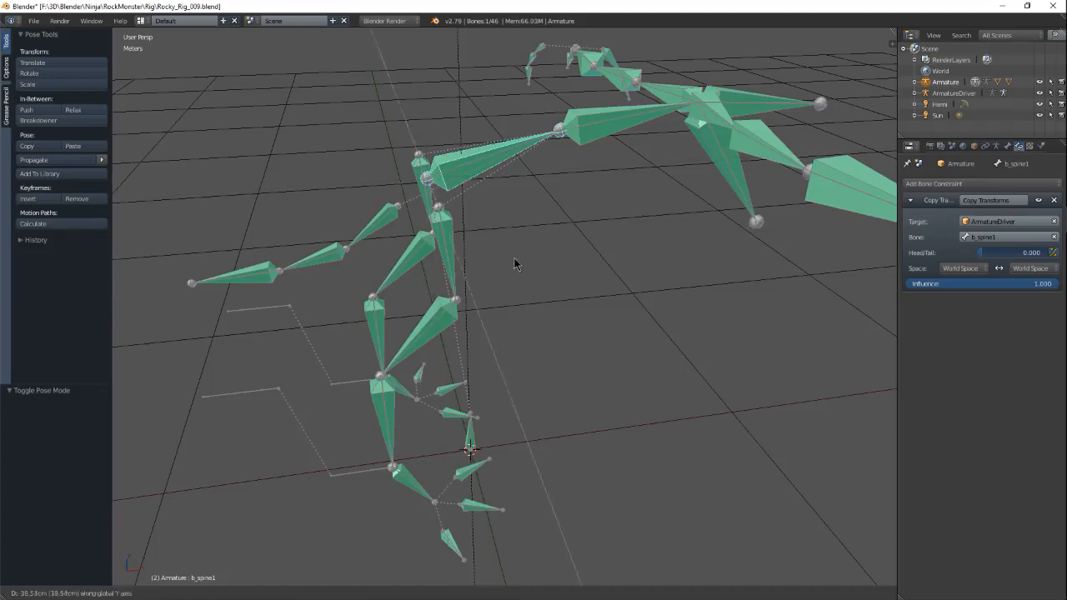
right_click(477, 240)
middle_drag(478, 240, 511, 251)
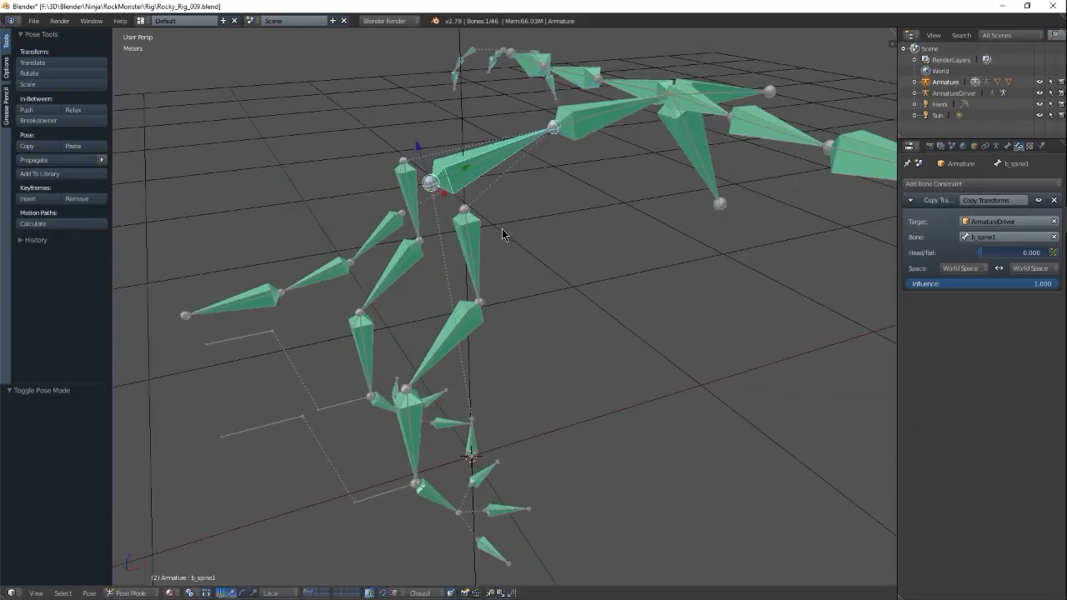
Switch from Armature to ArmatureDriver in Pose Mode and try moving its b_spine1 bone to test the constrained skeleton.
key(ctrl+Tab)
right_click(467, 172)
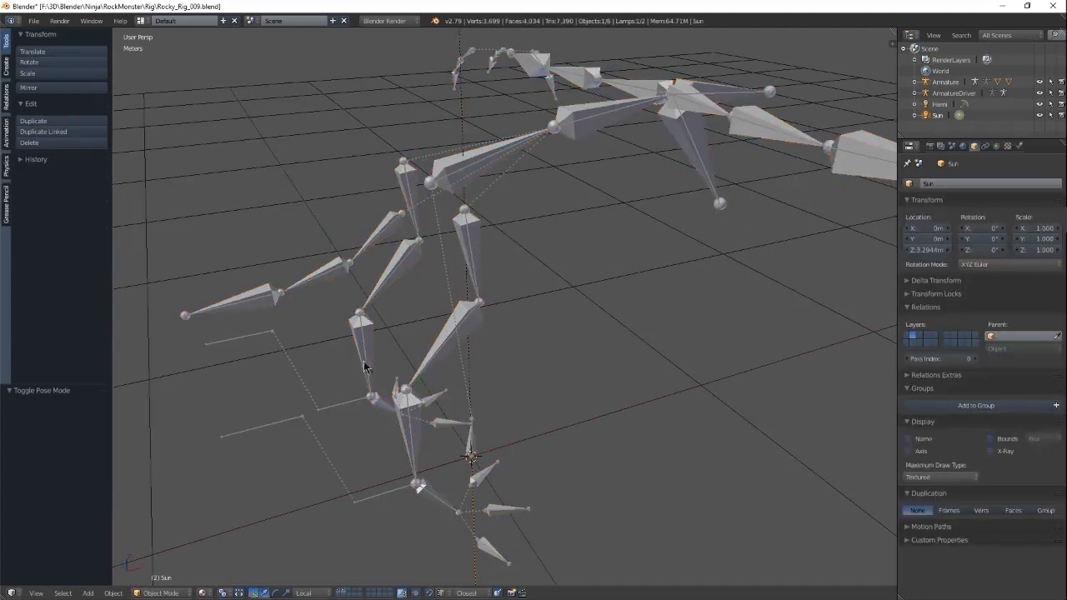
right_click(299, 428)
key(ctrl+Tab)
right_click(487, 173)
key(g)
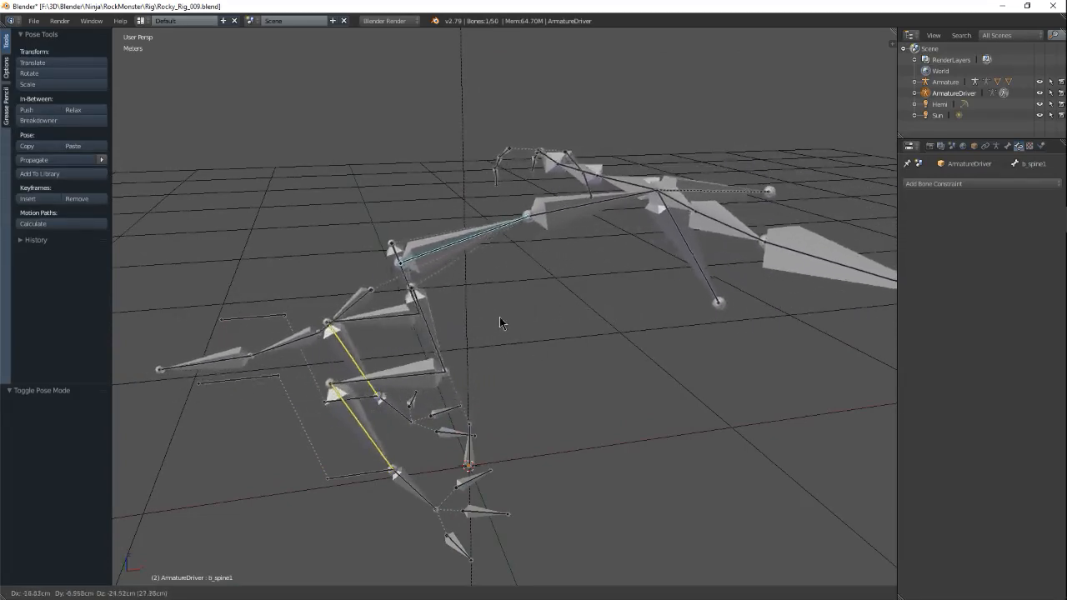
right_click(471, 293)
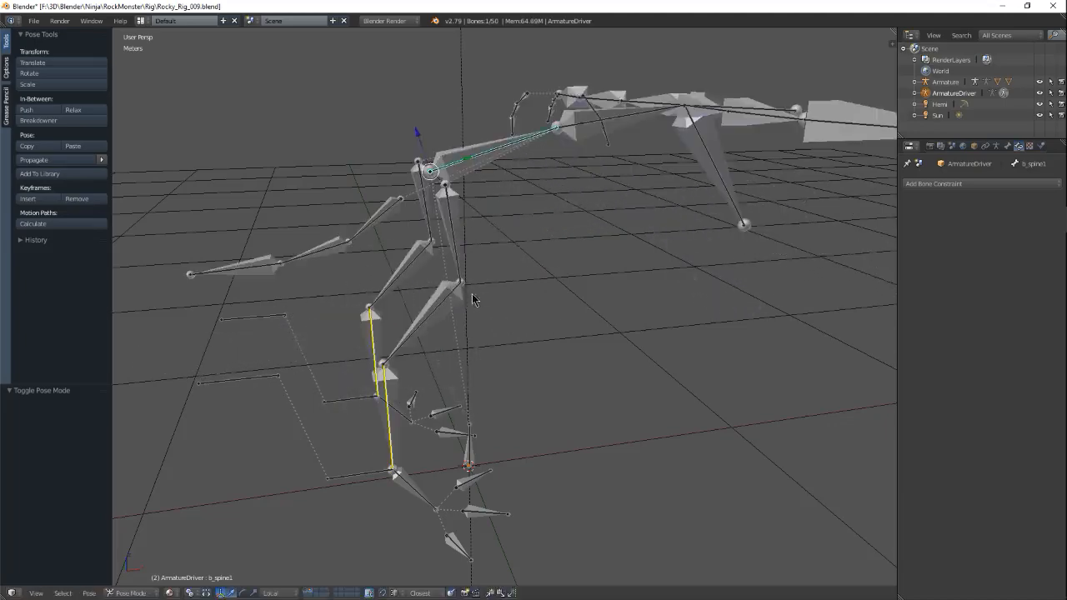
middle_drag(547, 307, 583, 317)
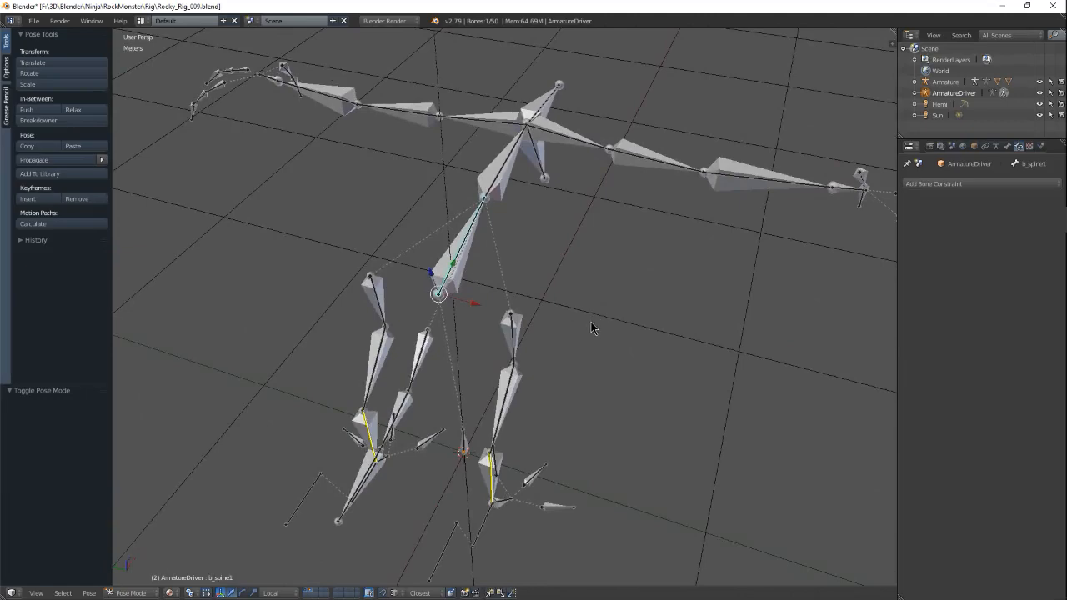
middle_drag(579, 326, 513, 299)
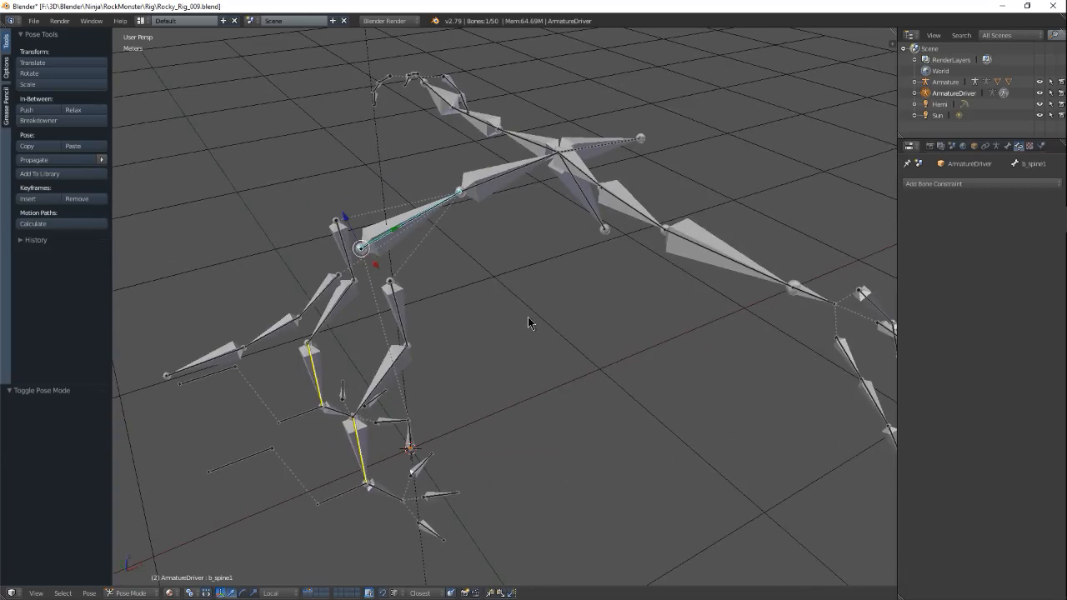
Leave Pose Mode on ArmatureDriver, reveal the hidden meshes, and hide Rocky_Rig_Target to show the detailed Rocky mesh with its bones.
key(ctrl+Tab)
key(alt+h)
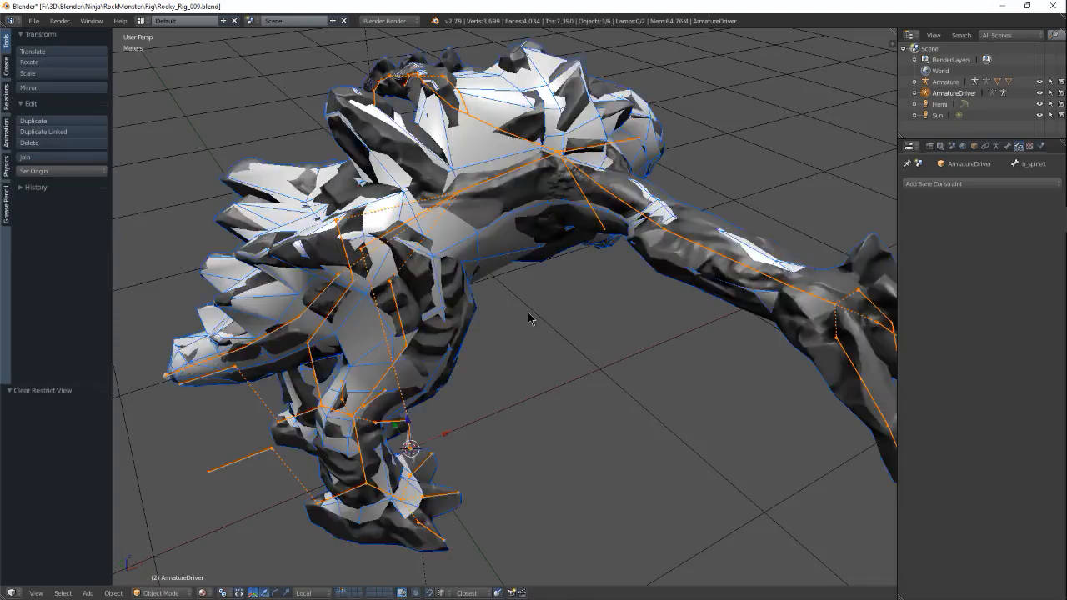
middle_drag(527, 312, 533, 308)
right_click(498, 262)
key(h)
mouse_move(559, 325)
middle_down()
mouse_move(496, 367)
mouse_move(552, 334)
middle_up()
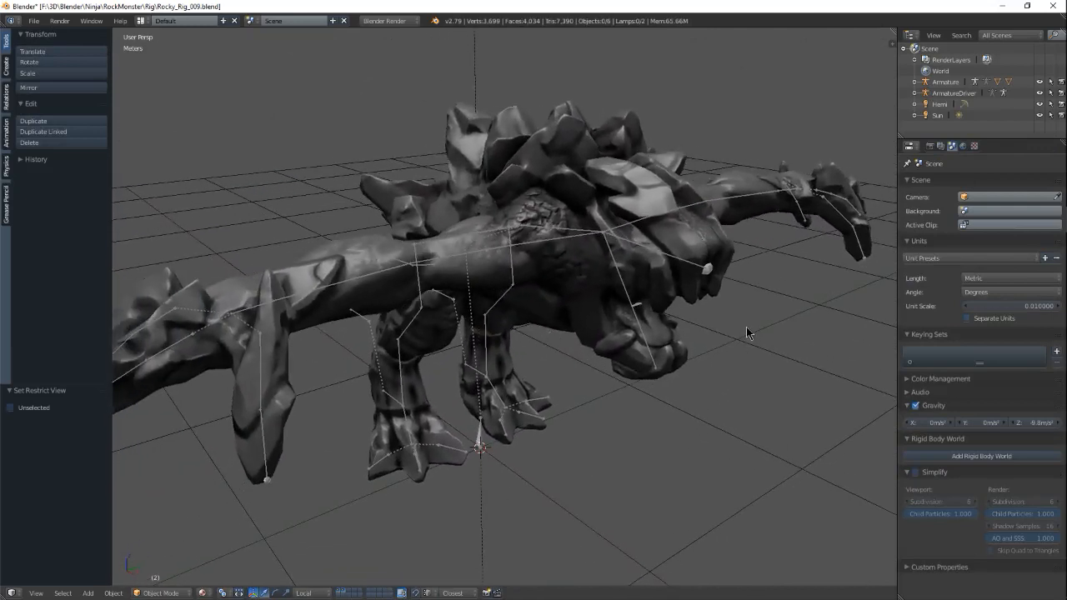